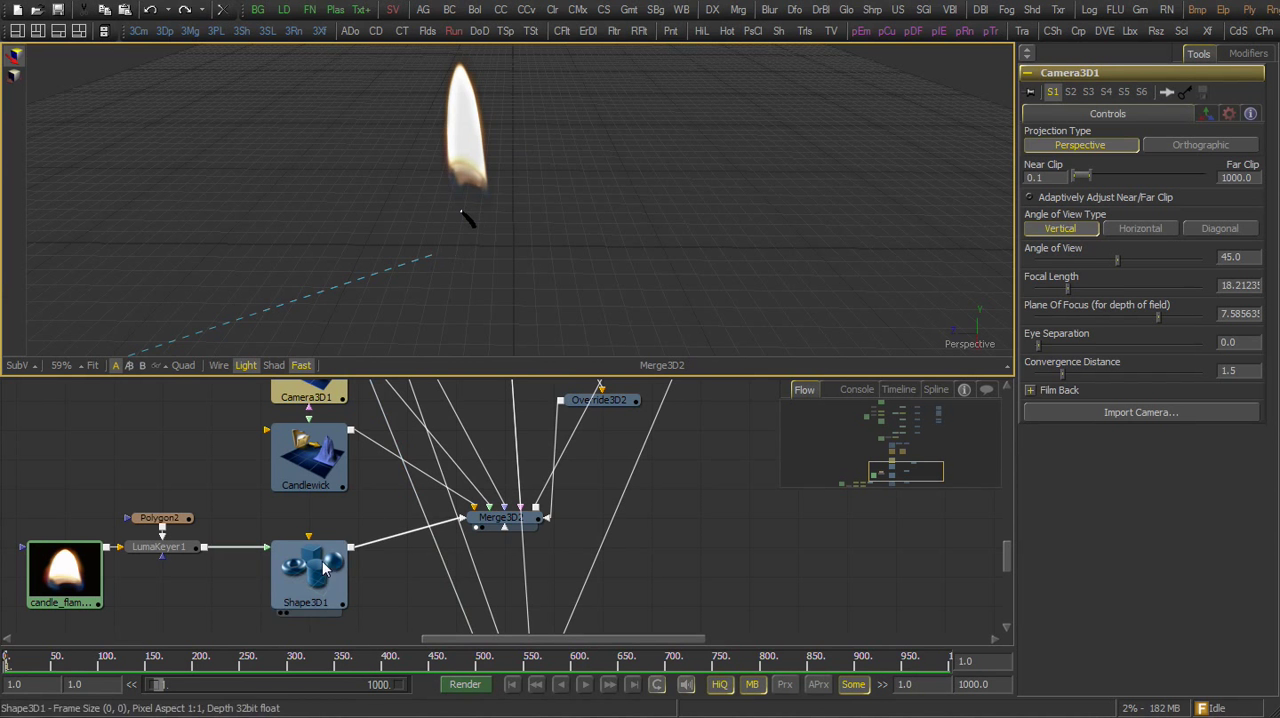
# Inspect the candlewick, the flame plane and the Override3D2 settings feeding Merge3D2
pyautogui.click(330, 472)
pyautogui.click(318, 583)
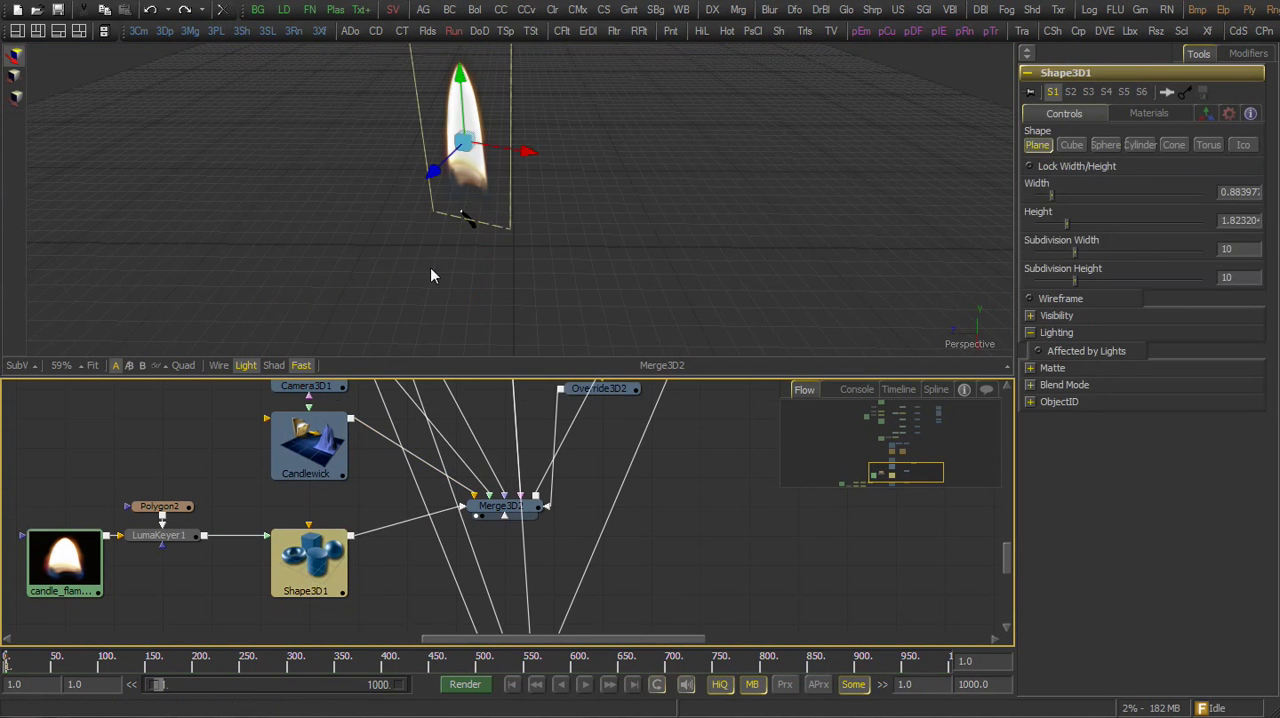
pyautogui.click(606, 391)
pyautogui.moveTo(786, 242); pyautogui.dragTo(632, 284)
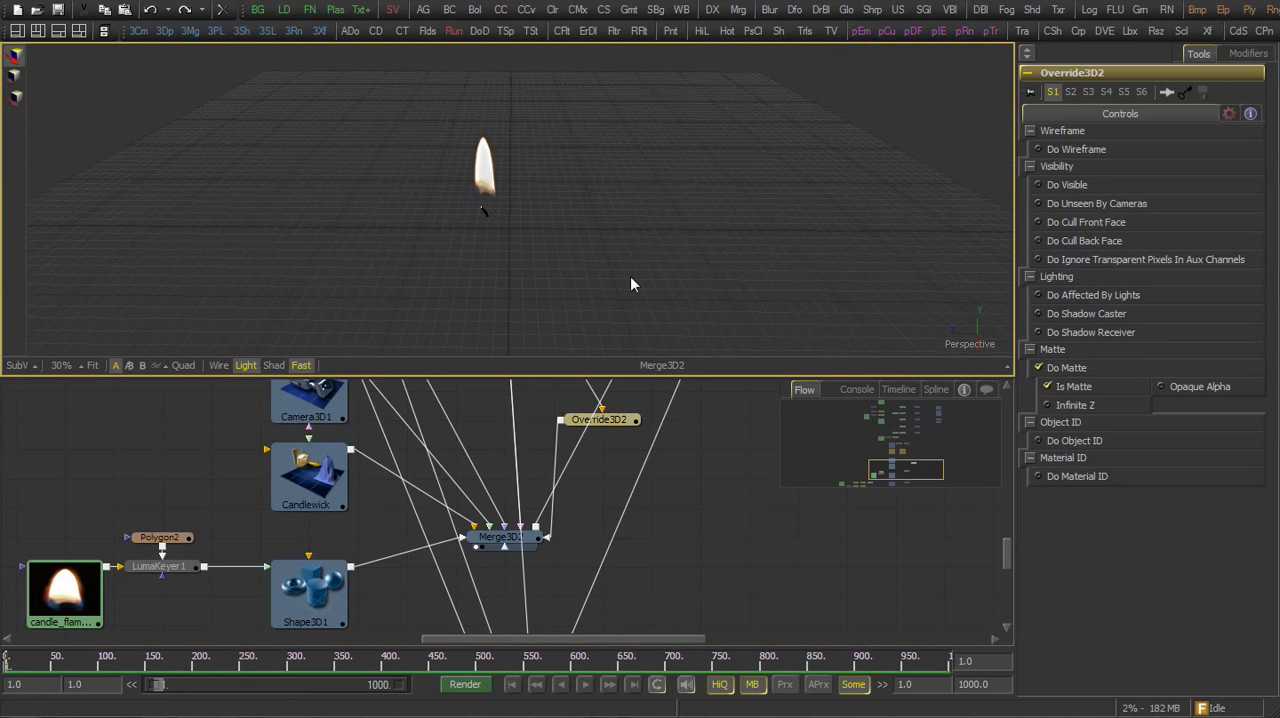
# Toggle Is Matte off and back on in Override3D2 to compare the candle in the 3D view
pyautogui.click(1078, 390)
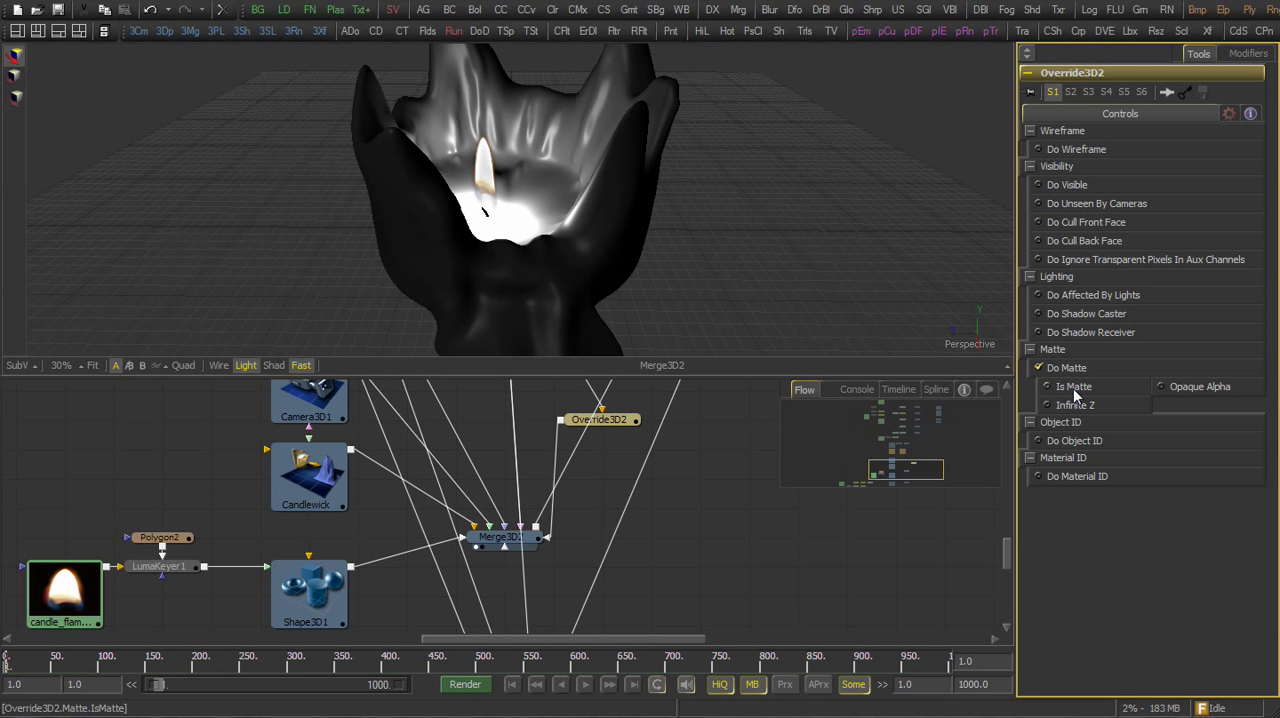
pyautogui.click(1077, 398)
pyautogui.click(1076, 391)
pyautogui.click(1076, 391)
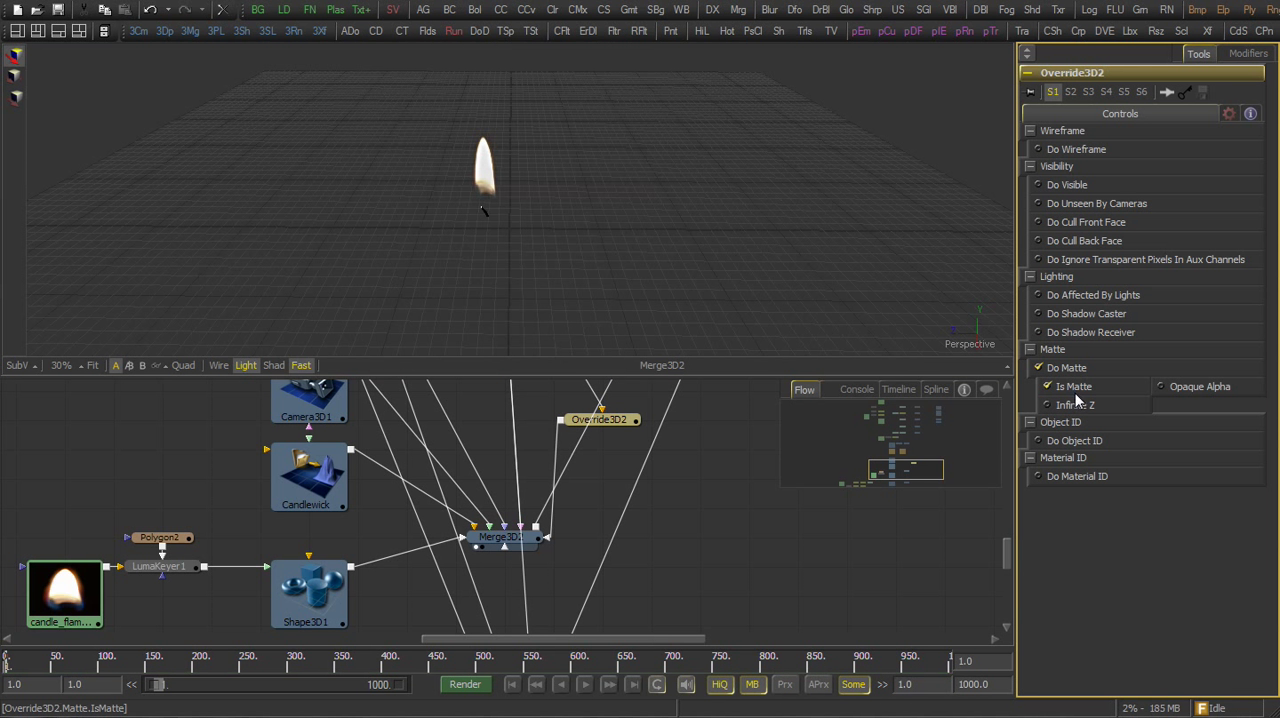
pyautogui.scroll(2, 669, 485)
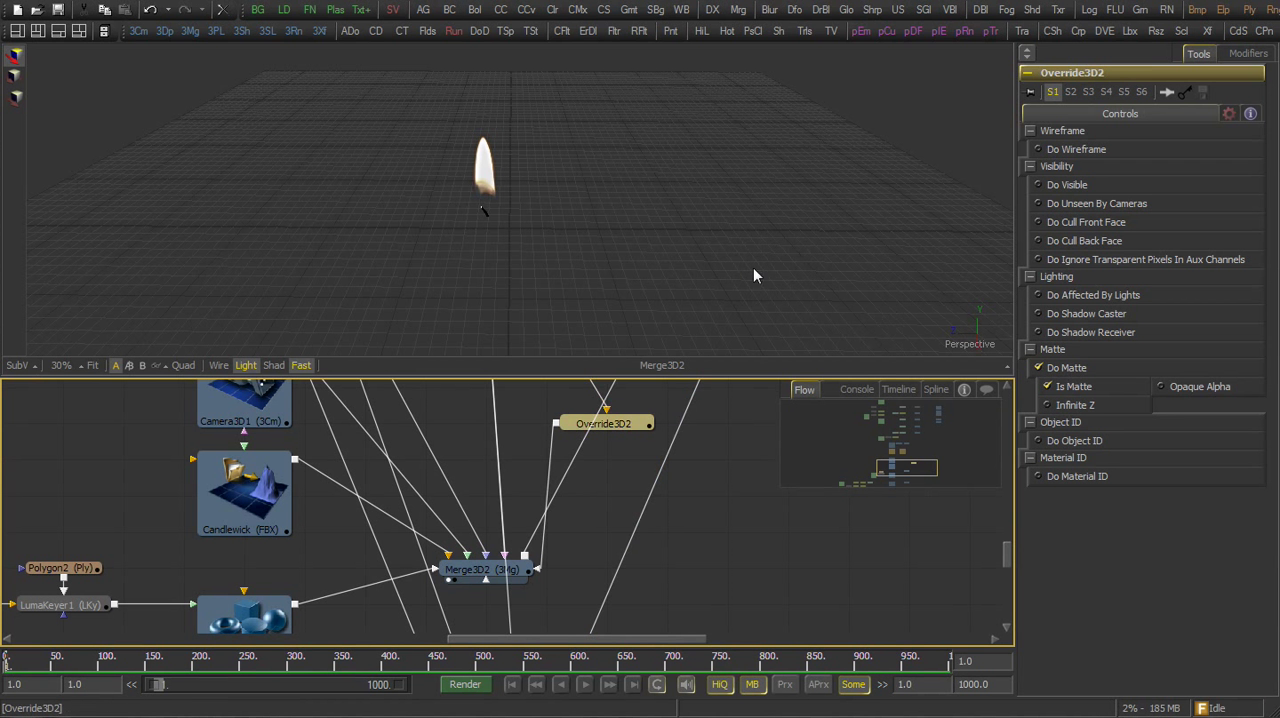
# Show matte objects in the 3D view and orbit around the candle
pyautogui.rightClick(577, 251)
pyautogui.moveTo(701, 304)
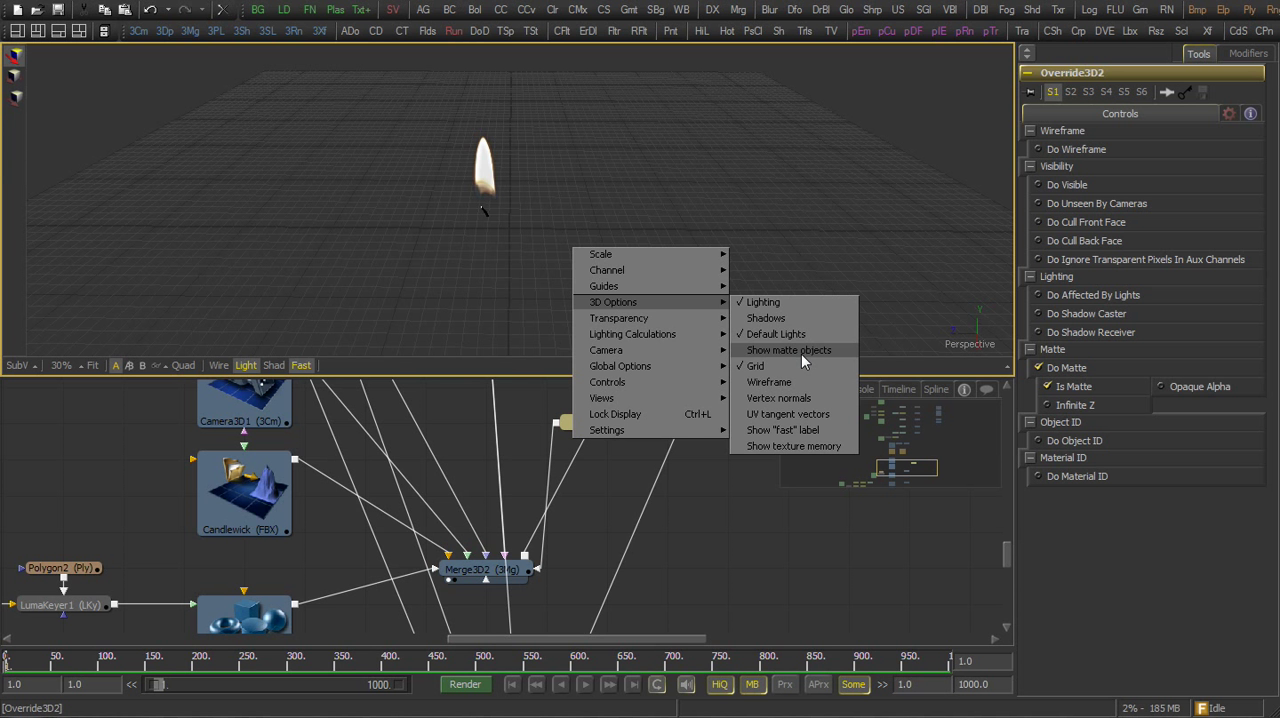
pyautogui.click(801, 353)
pyautogui.moveTo(803, 348); pyautogui.dragTo(747, 203)
pyautogui.scroll(-5, 584, 523)
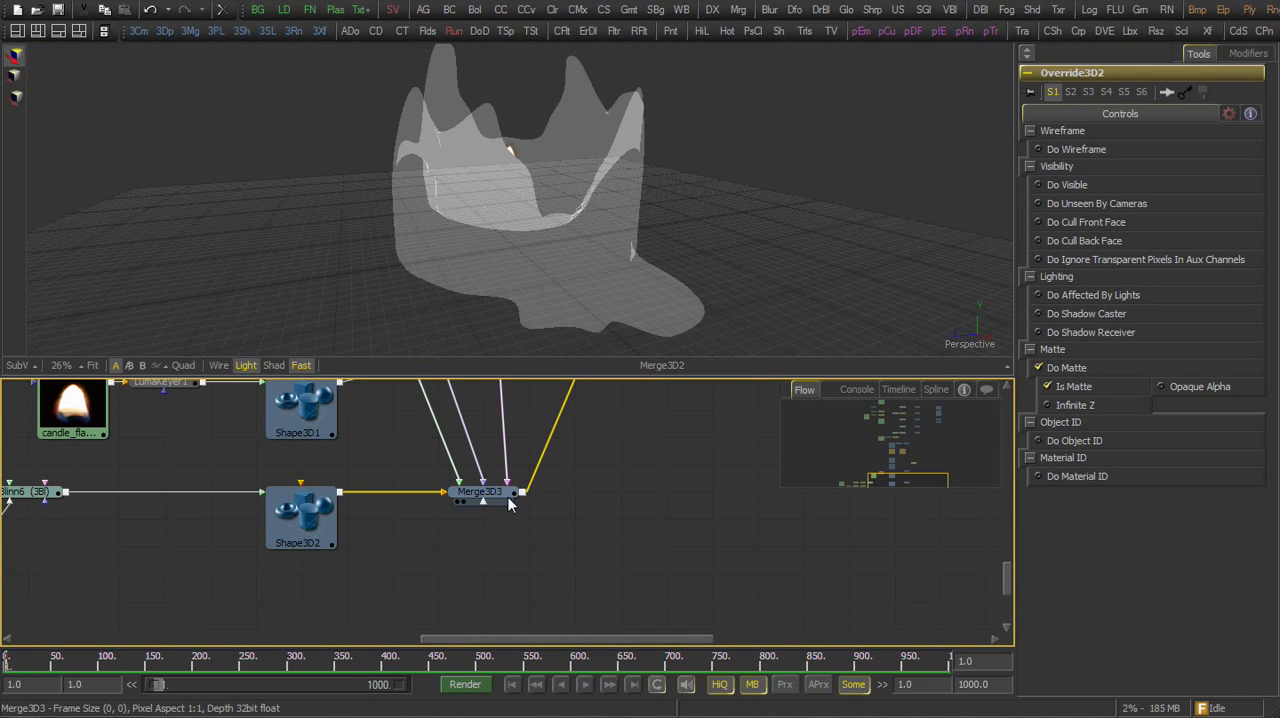
# Preview the wooden table plane in Merge3D3 and its Blinn6 wood material
pyautogui.moveTo(508, 503); pyautogui.dragTo(582, 234)
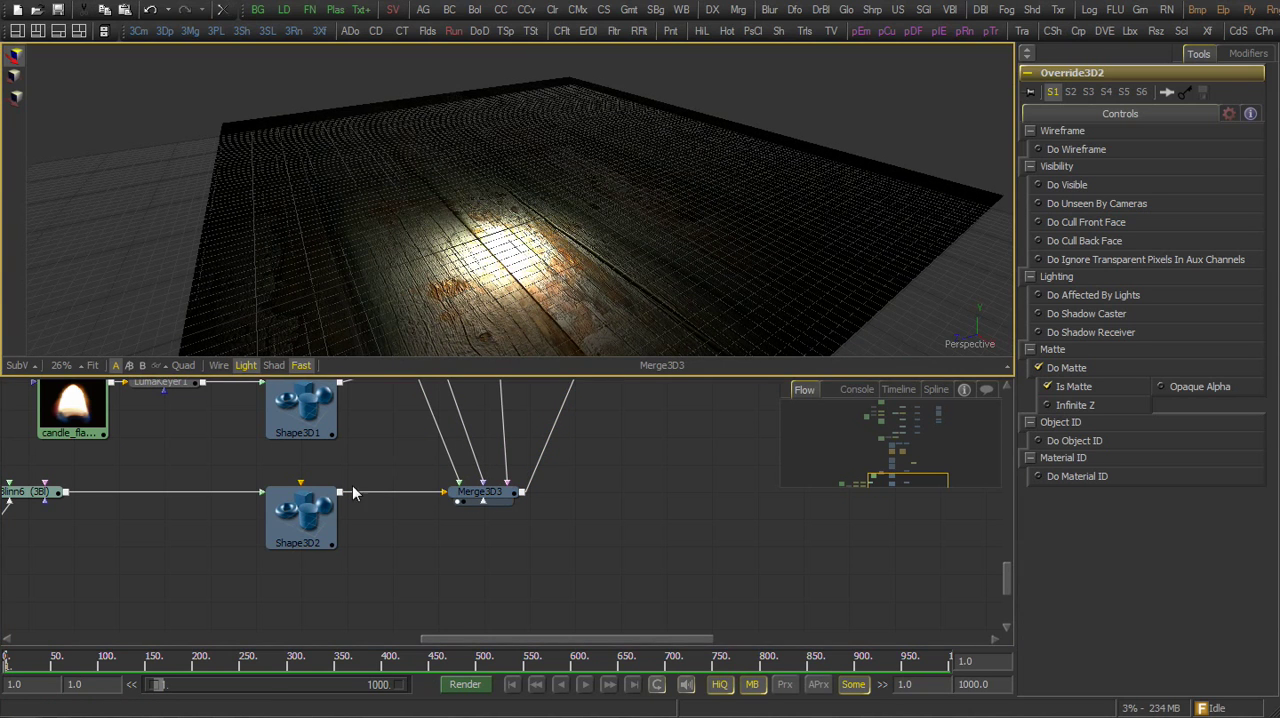
pyautogui.click(300, 522)
pyautogui.moveTo(56, 532); pyautogui.dragTo(533, 200)
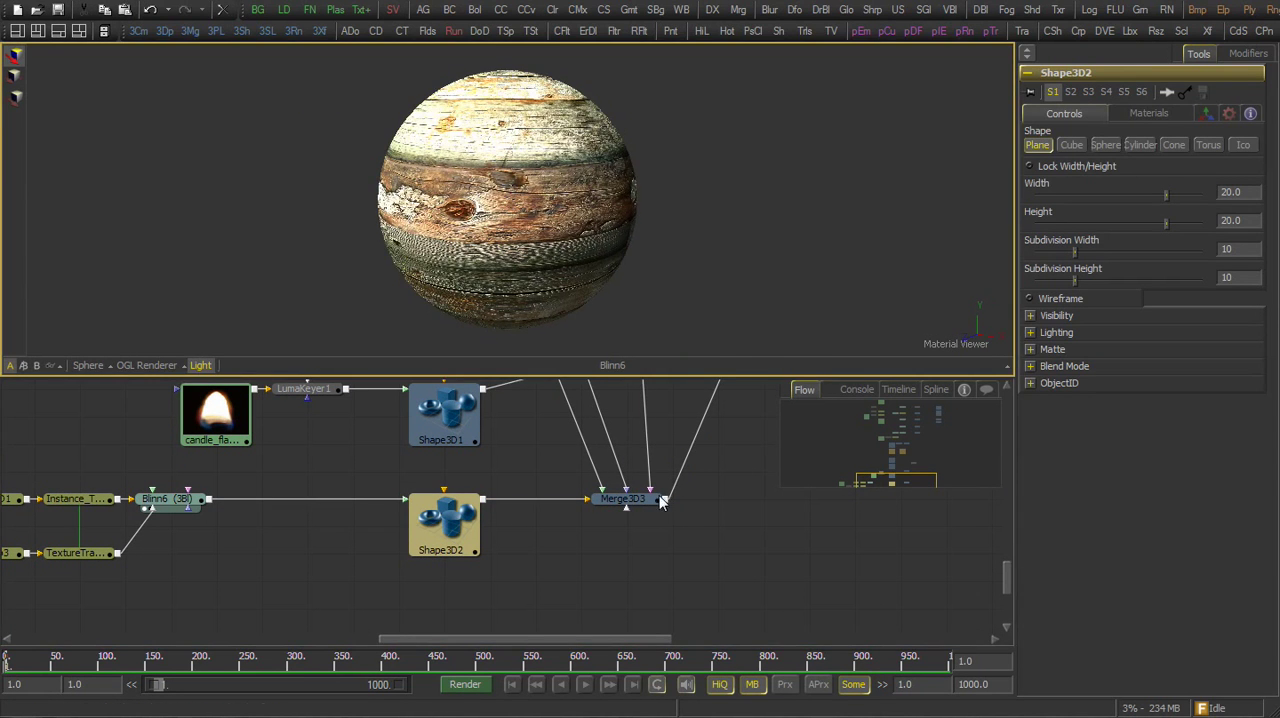
pyautogui.moveTo(625, 498); pyautogui.dragTo(684, 259)
pyautogui.moveTo(598, 432); pyautogui.dragTo(538, 455)
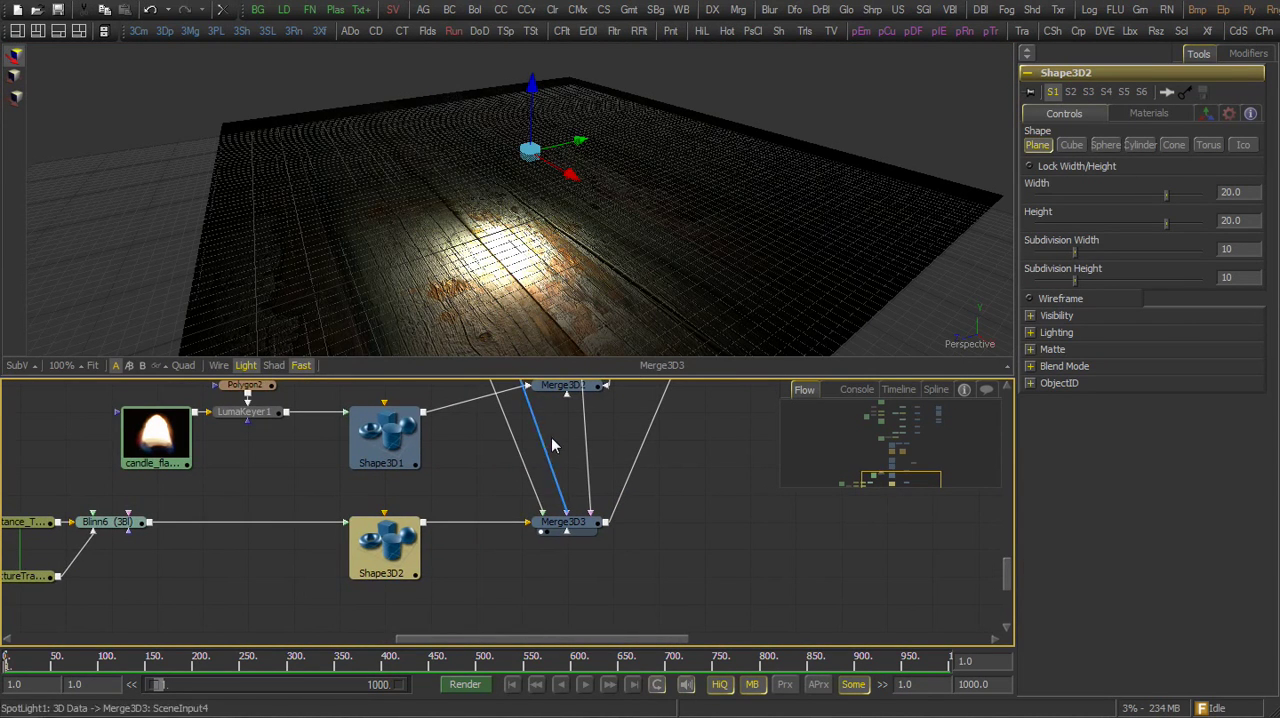
# Preview the ReplaceMaterial3D2 pass with the point light selected, test moving the light and undo the move
pyautogui.moveTo(593, 424); pyautogui.dragTo(395, 565)
pyautogui.click(395, 565)
pyautogui.moveTo(511, 529); pyautogui.dragTo(510, 182)
pyautogui.moveTo(576, 595); pyautogui.dragTo(508, 176)
pyautogui.moveTo(555, 239); pyautogui.dragTo(703, 199)
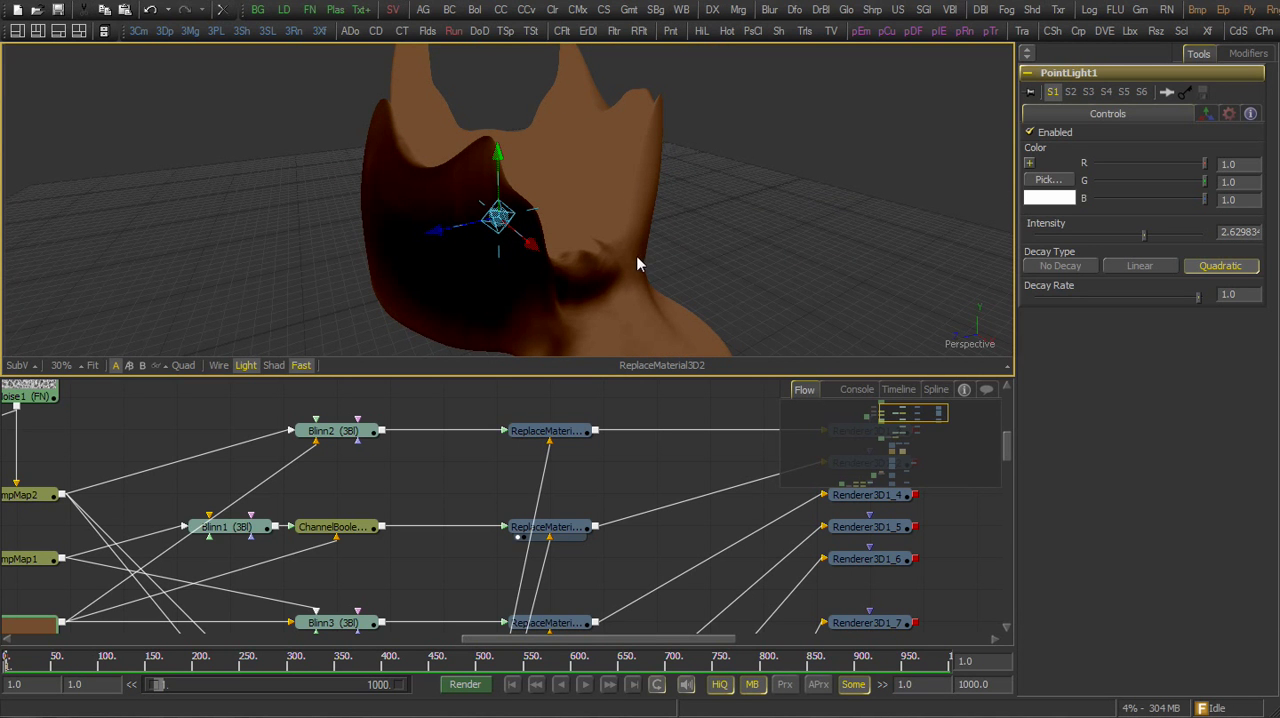
pyautogui.hotkey('ctrl', 'z')
# Preview the Blinn3 material pass of the candle, test raising the point light and undo the move
pyautogui.moveTo(578, 482); pyautogui.dragTo(565, 429)
pyautogui.moveTo(563, 574); pyautogui.dragTo(532, 256)
pyautogui.moveTo(503, 174); pyautogui.dragTo(509, 132)
pyautogui.hotkey('ctrl', 'z')
# Preview the ReplaceMaterial3D4 pass with a point light move that is undone, and view the reflective ReplaceMaterial3D5 pass
pyautogui.moveTo(545, 568); pyautogui.dragTo(580, 256)
pyautogui.moveTo(507, 180); pyautogui.dragTo(509, 149)
pyautogui.hotkey('ctrl', 'z')
pyautogui.moveTo(541, 549); pyautogui.dragTo(534, 434)
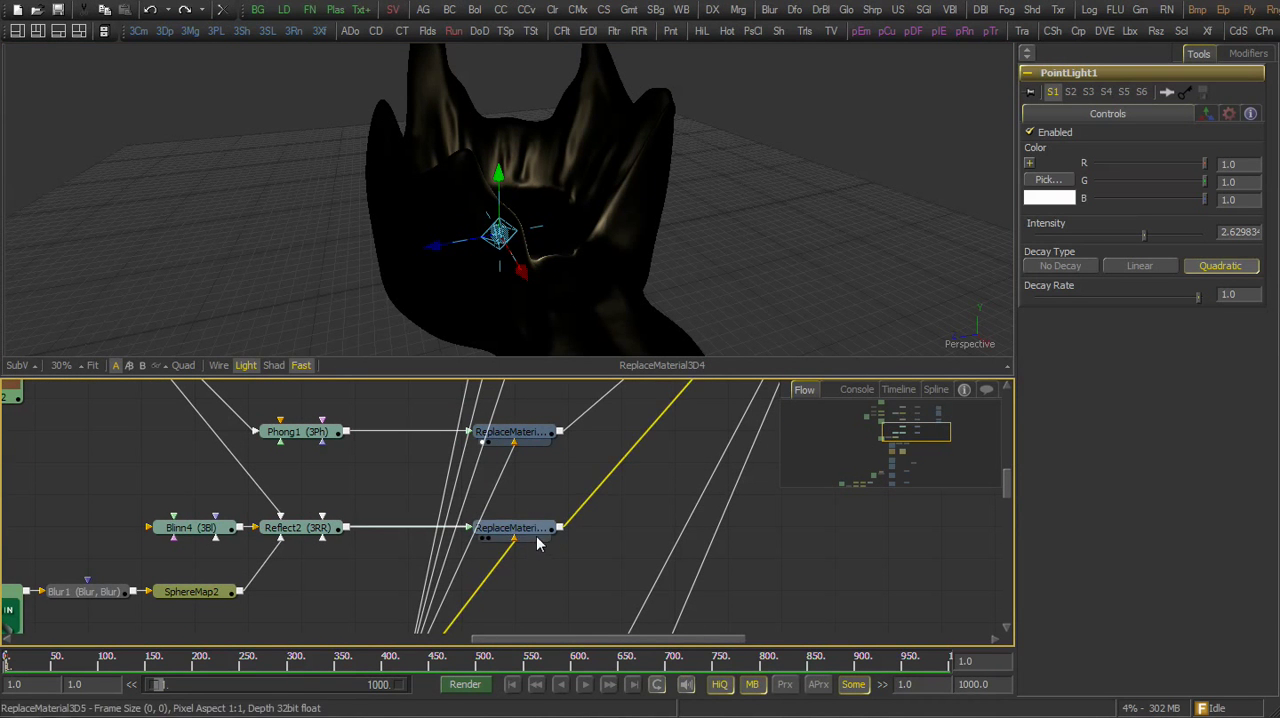
pyautogui.moveTo(536, 533); pyautogui.dragTo(573, 232)
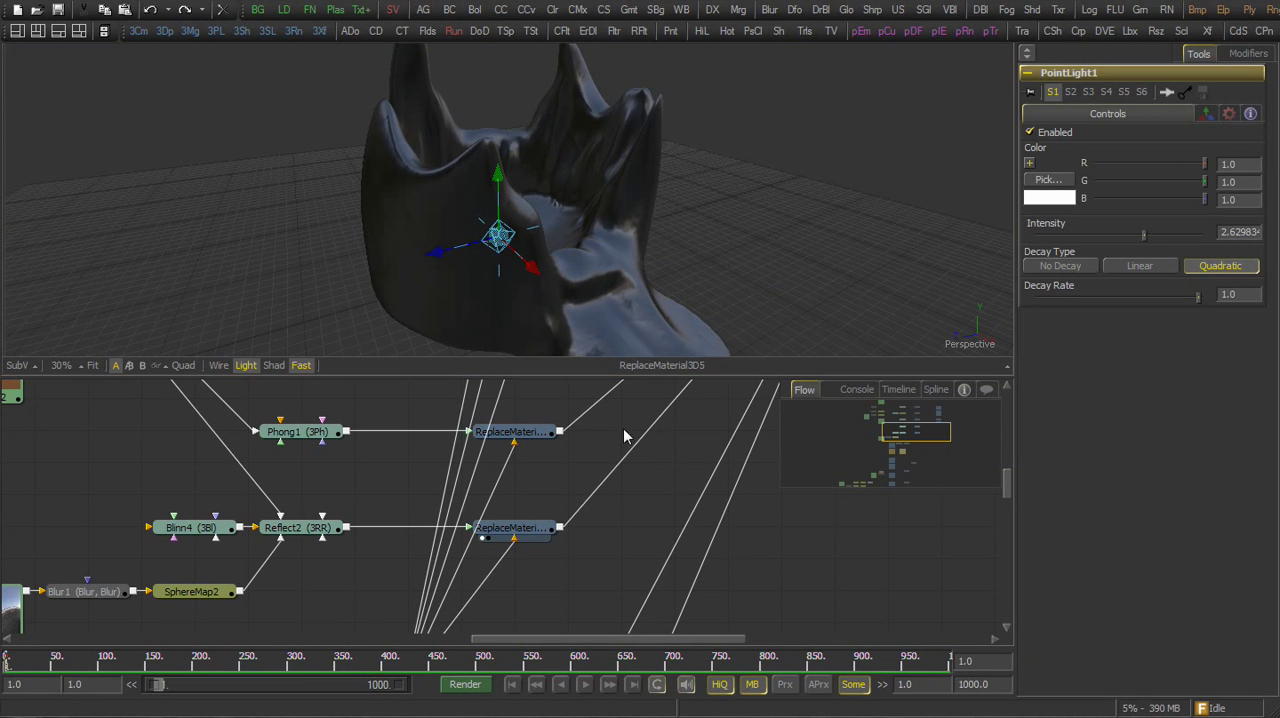
# Display the rendered output of Renderer3D1_3 in the viewer
pyautogui.moveTo(690, 405); pyautogui.dragTo(567, 511)
pyautogui.moveTo(647, 489); pyautogui.dragTo(515, 466)
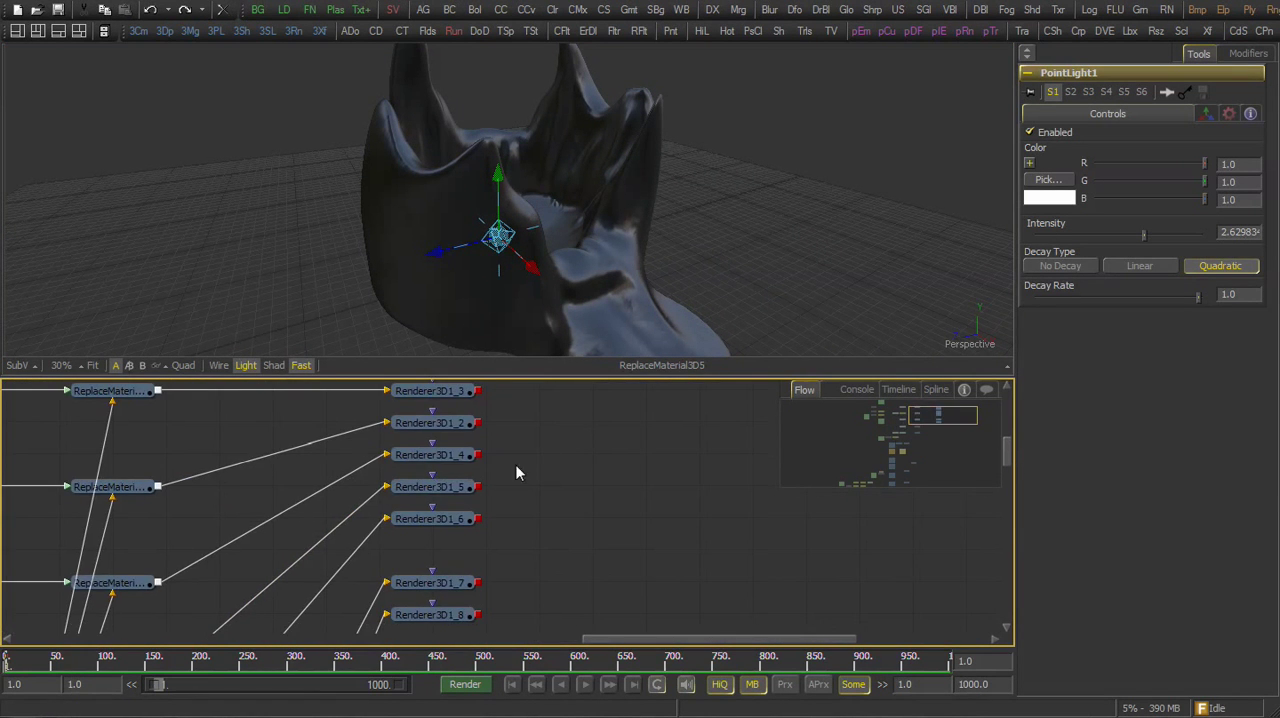
pyautogui.moveTo(549, 378); pyautogui.dragTo(551, 368)
pyautogui.moveTo(477, 453); pyautogui.dragTo(361, 477)
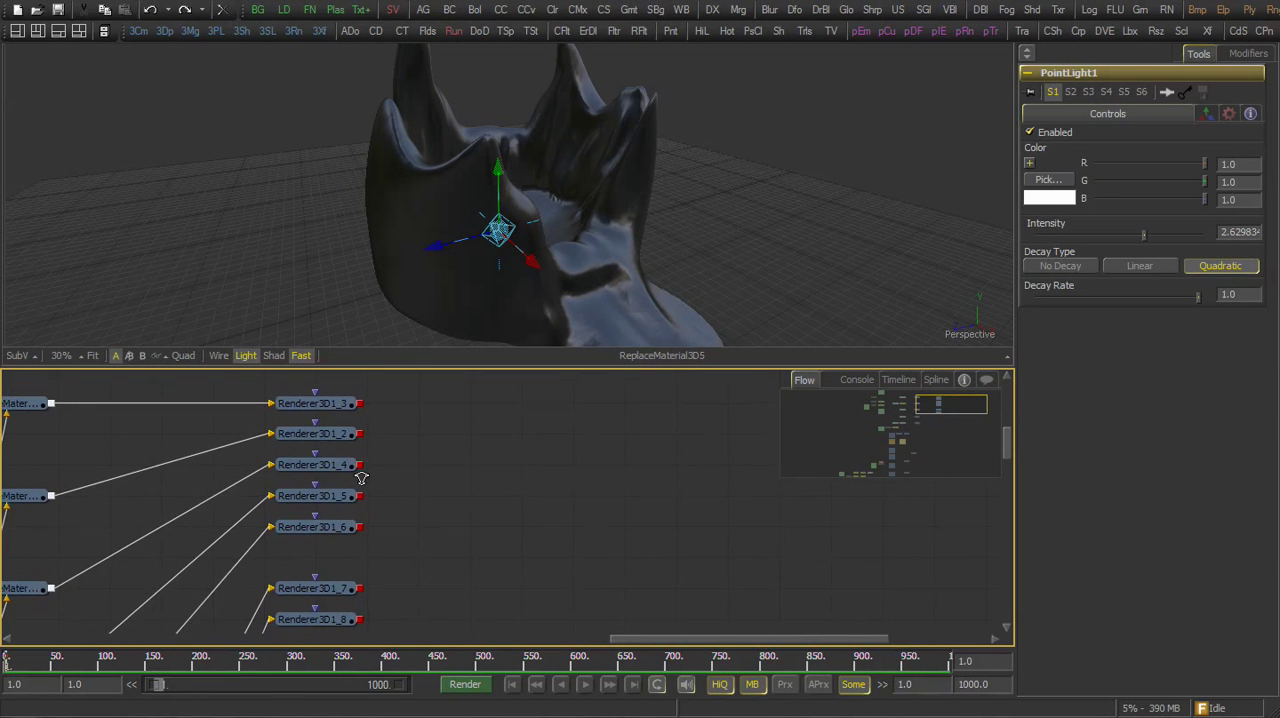
pyautogui.click(366, 407)
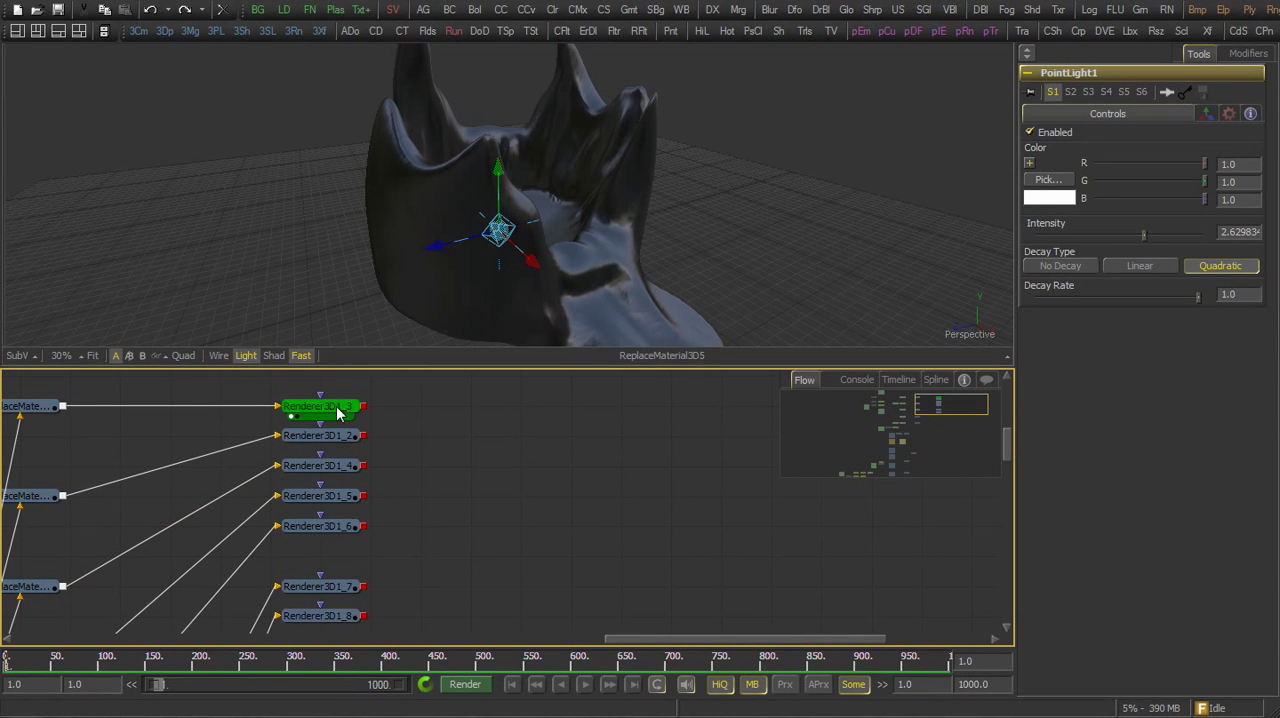
pyautogui.press('1')
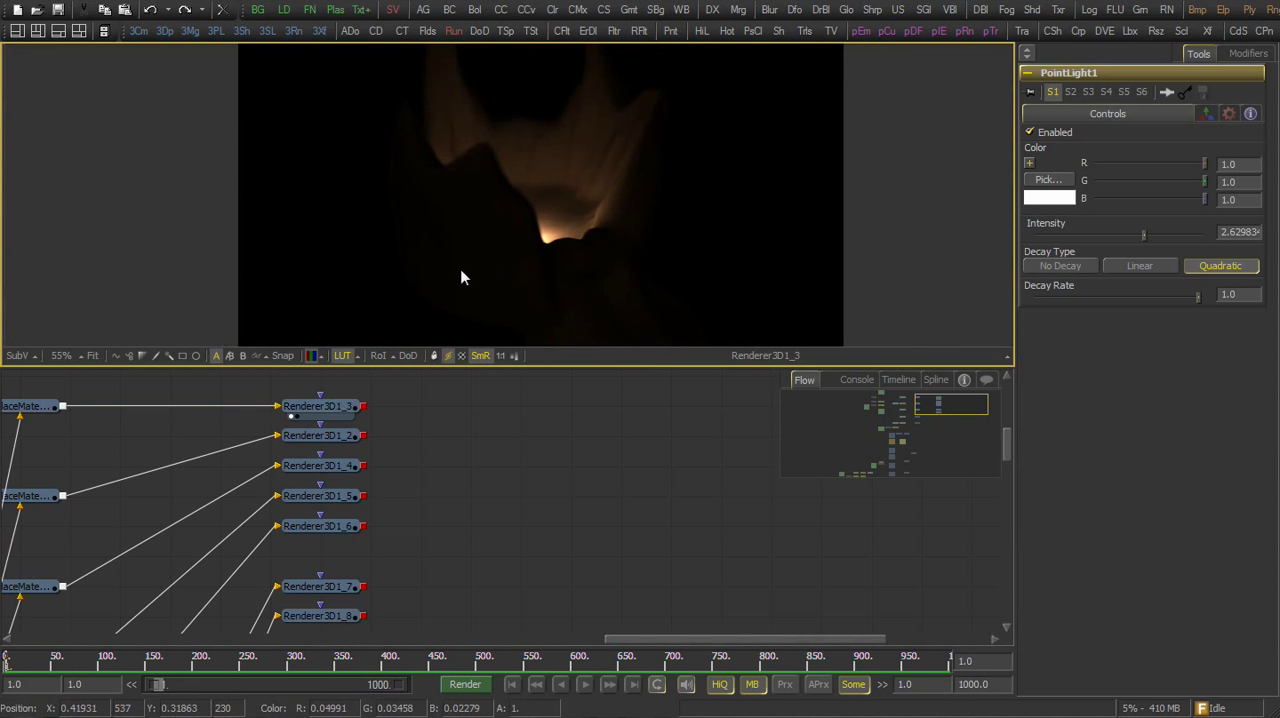
pyautogui.scroll(-1, 465, 278)
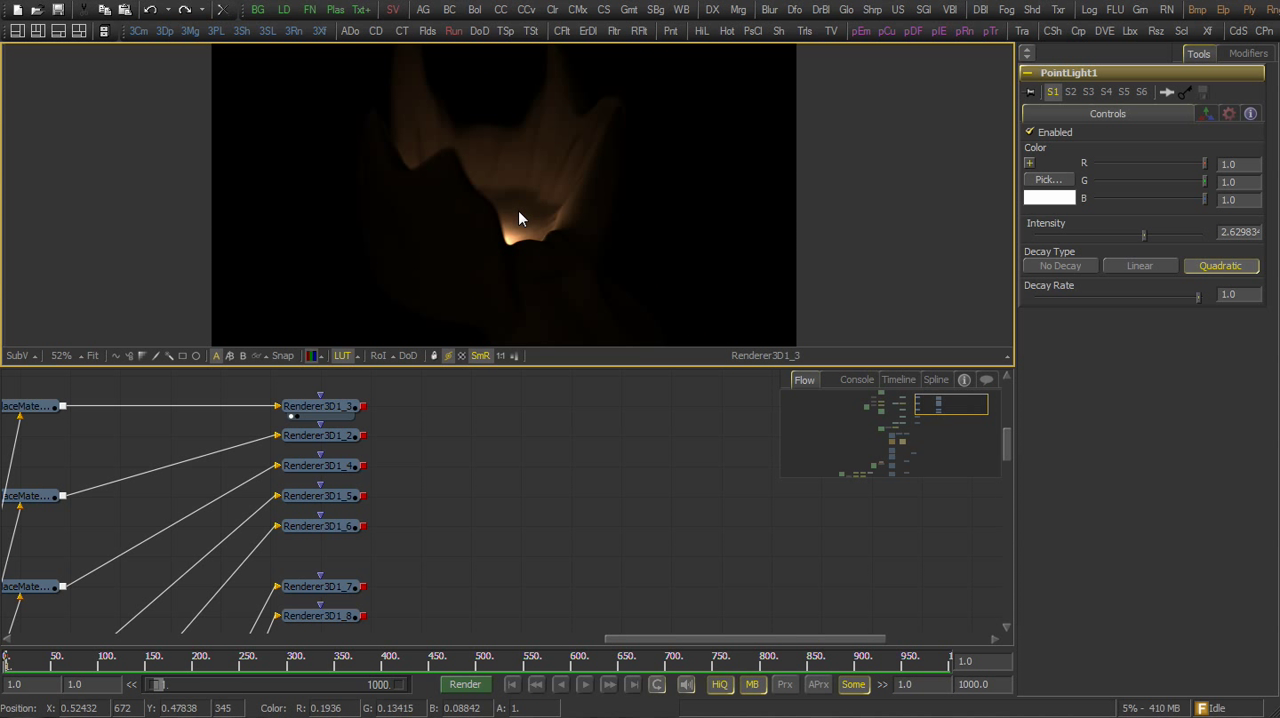
# Add a Channel Booleans tool and feed it the output of Renderer3D1_3
pyautogui.click(487, 10)
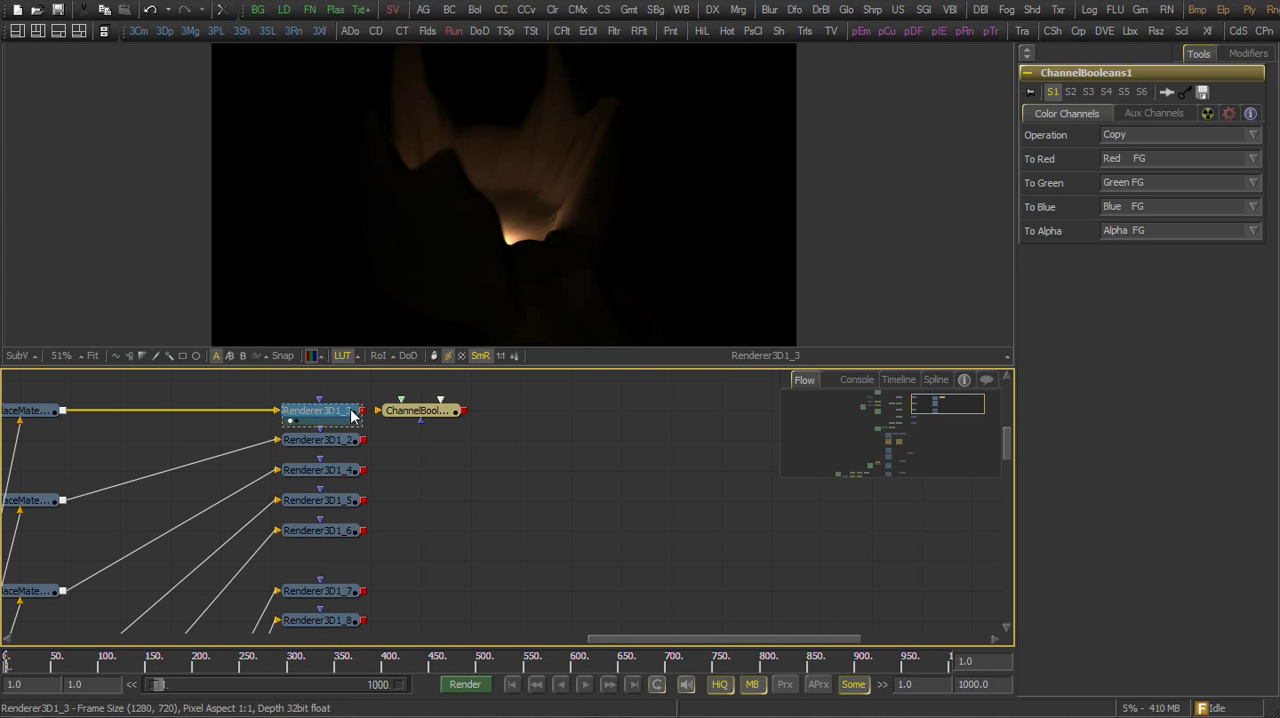
pyautogui.click(352, 414)
pyautogui.click(415, 410)
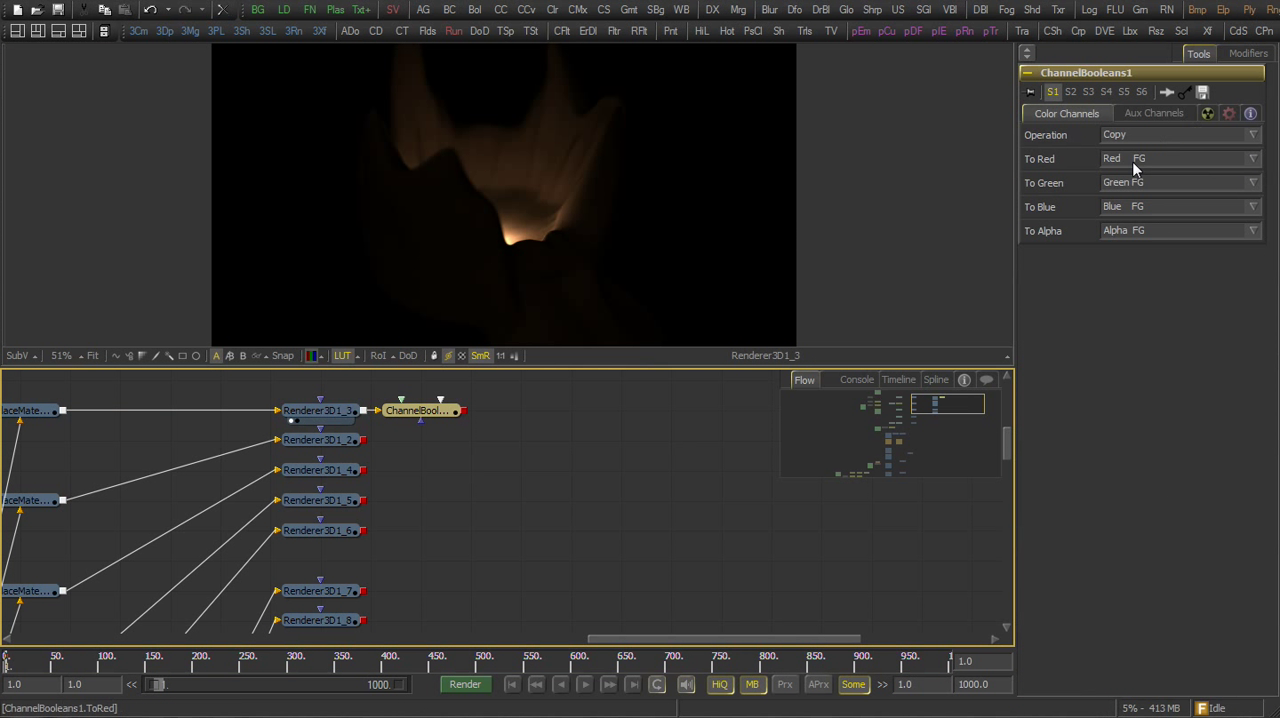
# Set the Channel Booleans operation to Divide, with red, green, blue and alpha all using Alpha BG
pyautogui.click(1134, 134)
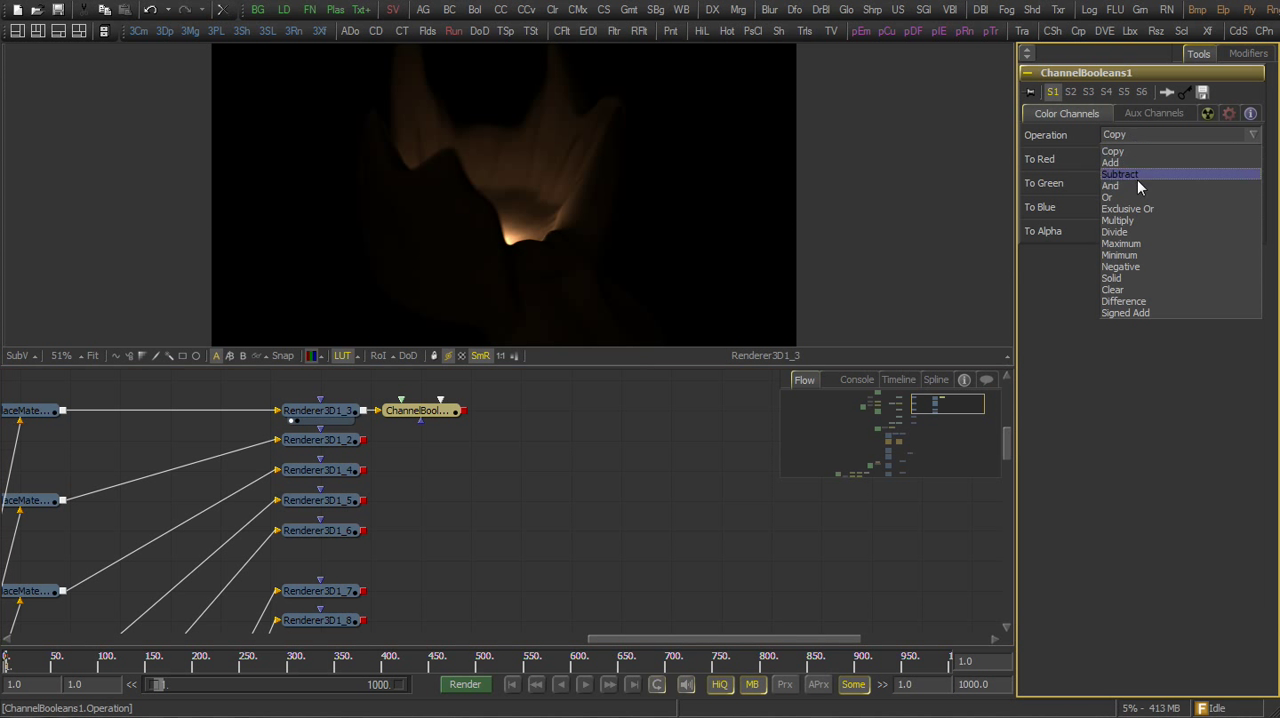
pyautogui.click(1120, 231)
pyautogui.click(1135, 158)
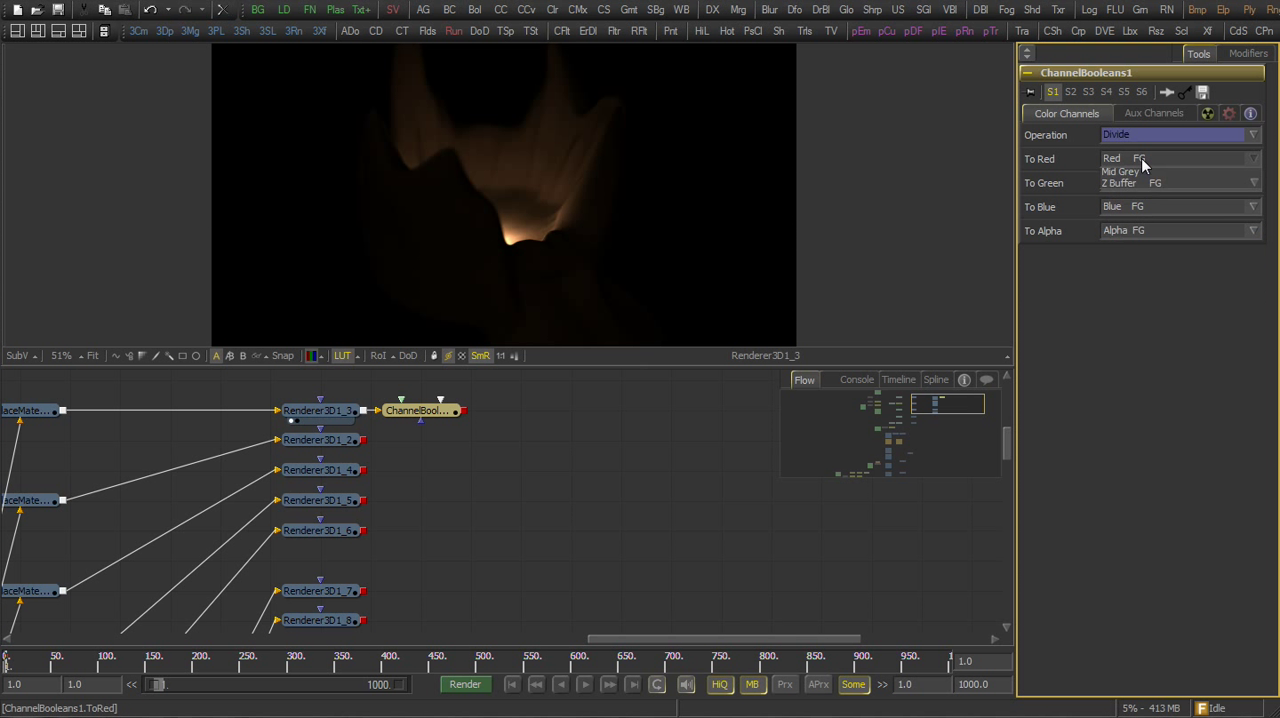
pyautogui.click(1138, 268)
pyautogui.click(1135, 182)
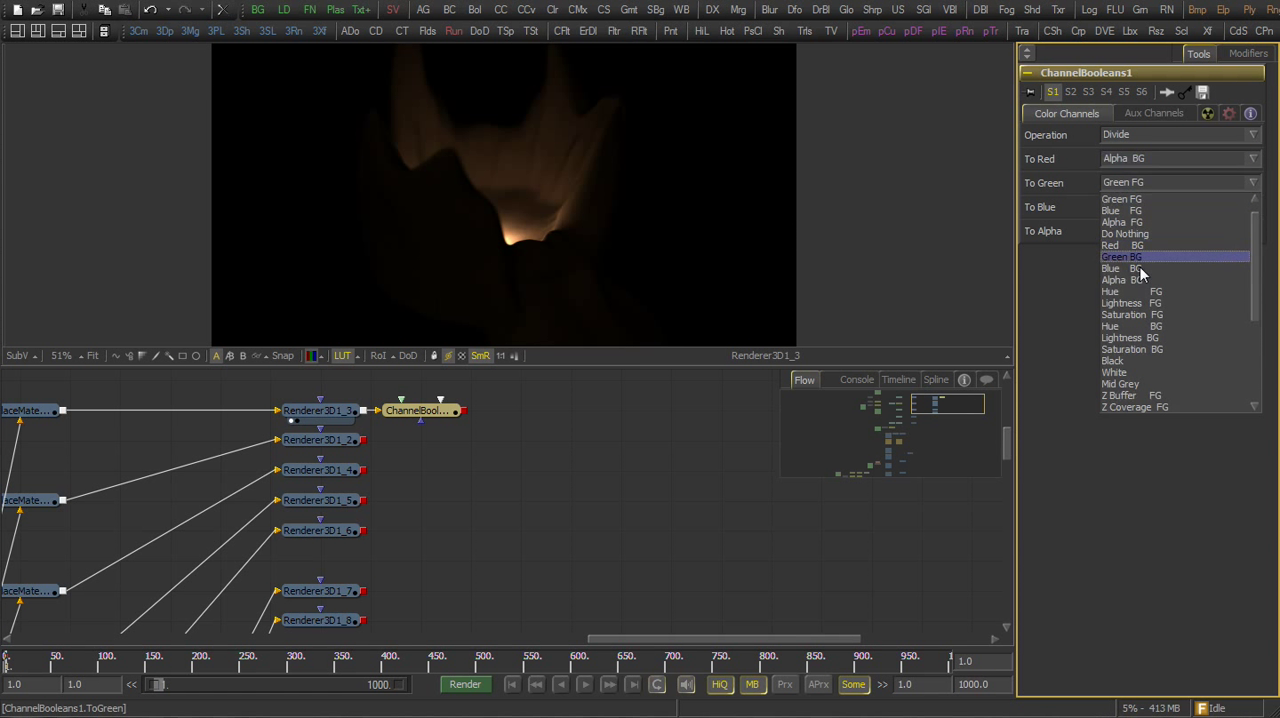
pyautogui.click(1137, 270)
pyautogui.click(1136, 206)
pyautogui.click(1137, 292)
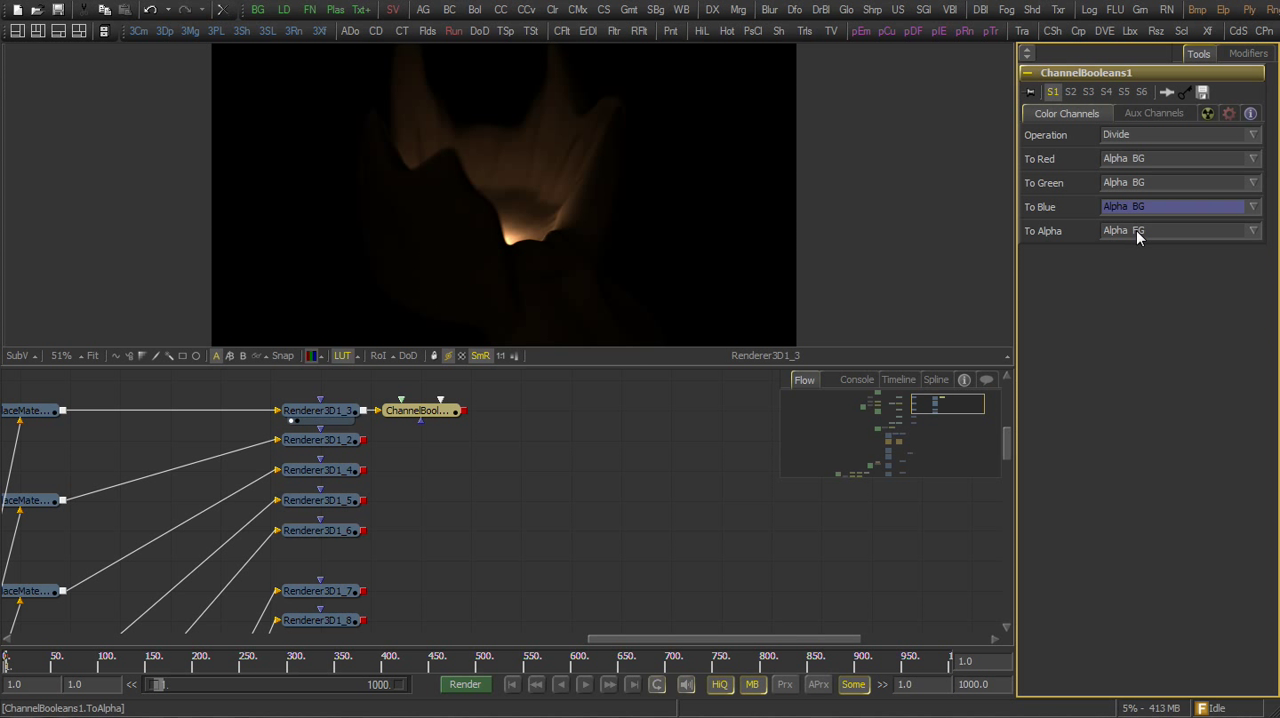
pyautogui.click(1137, 231)
pyautogui.click(1135, 308)
# Paste four copies of the Channel Booleans tool and connect them to Renderer3D1_2, 1_4, 1_5 and 1_6
pyautogui.rightClick(472, 420)
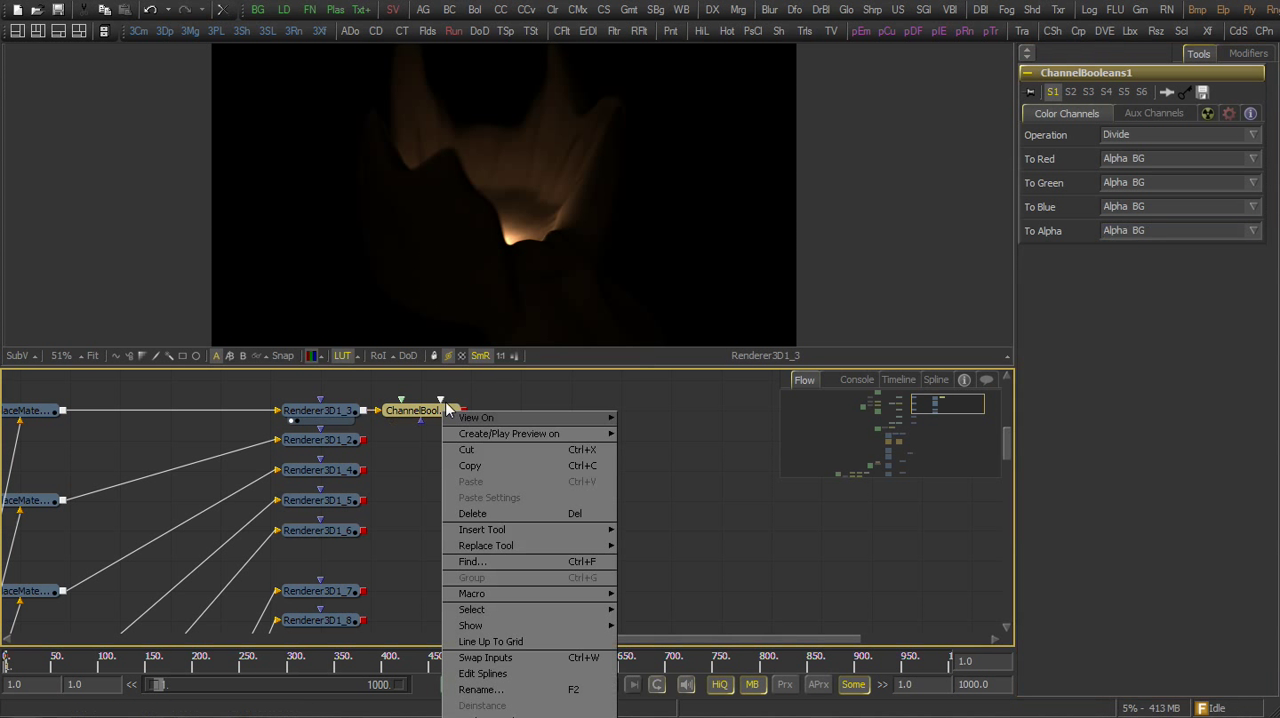
pyautogui.click(468, 462)
pyautogui.rightClick(443, 455)
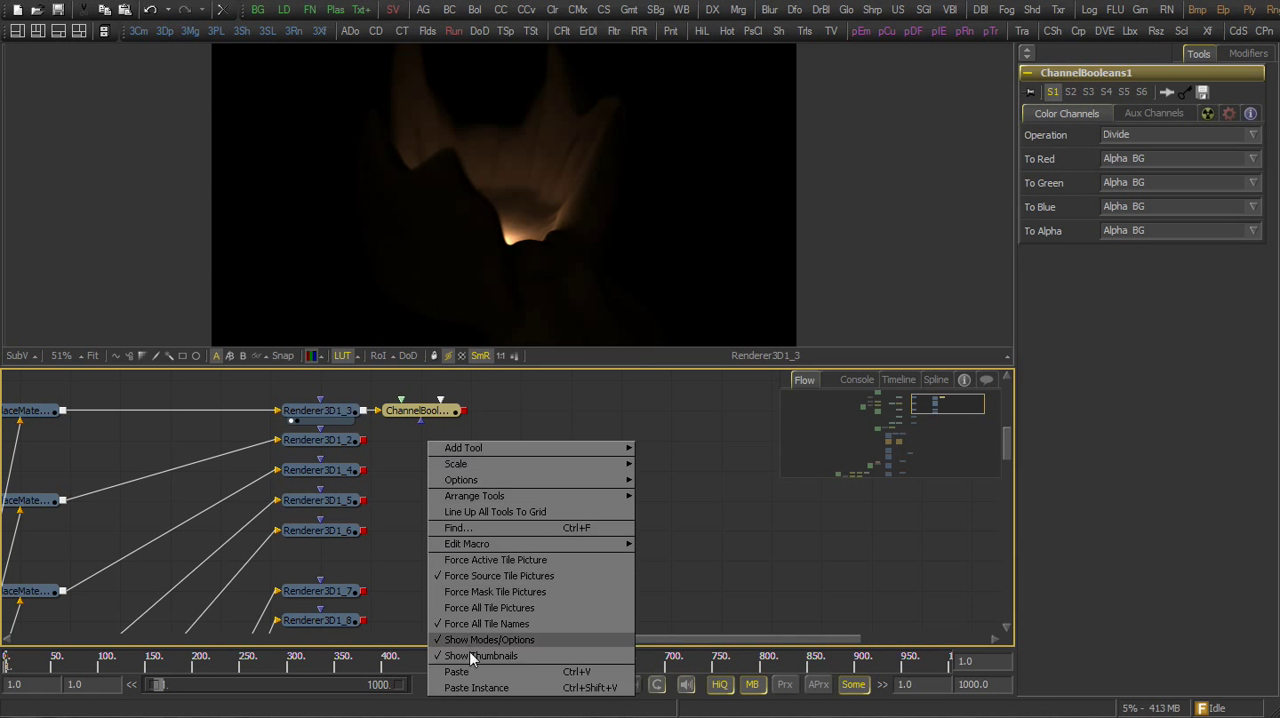
pyautogui.click(458, 671)
pyautogui.rightClick(407, 469)
pyautogui.click(442, 700)
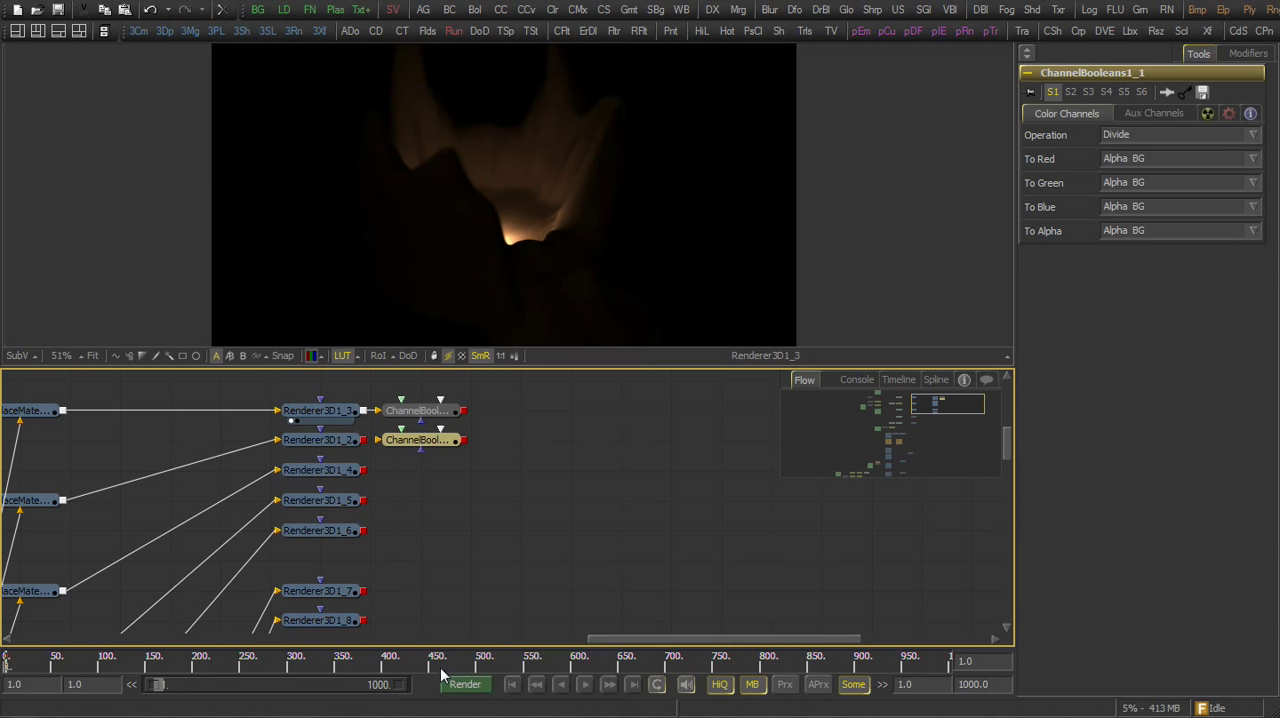
pyautogui.rightClick(413, 503)
pyautogui.click(440, 716)
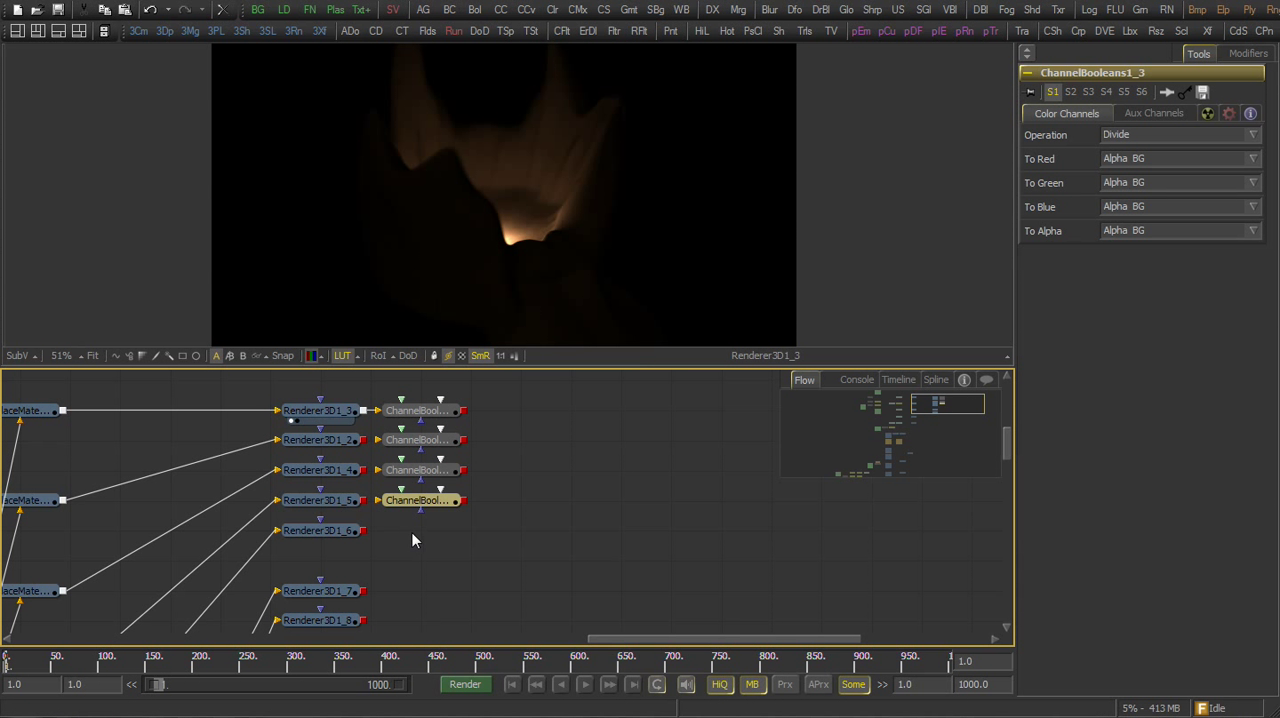
pyautogui.rightClick(412, 531)
pyautogui.click(440, 716)
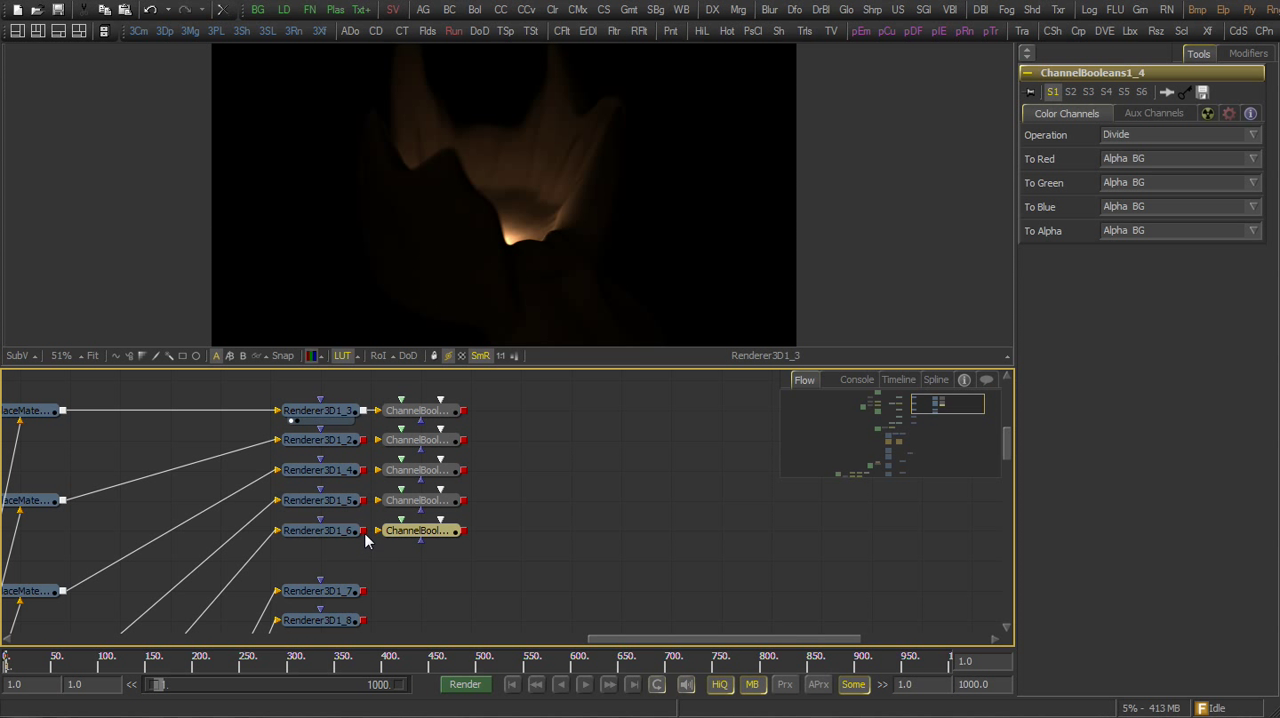
pyautogui.moveTo(364, 532); pyautogui.dragTo(379, 440)
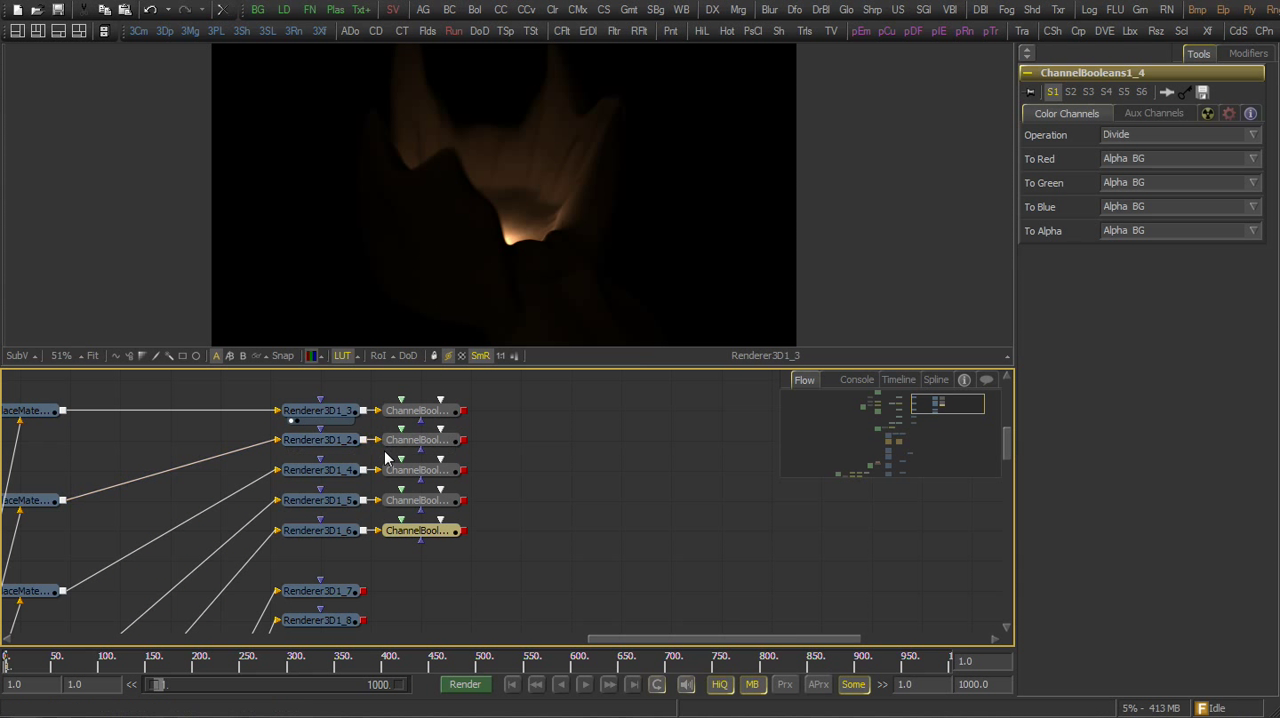
# Compare Renderer3D1_3 with ChannelBooleans1 in the viewer and switch the checker underlay off
pyautogui.click(447, 414)
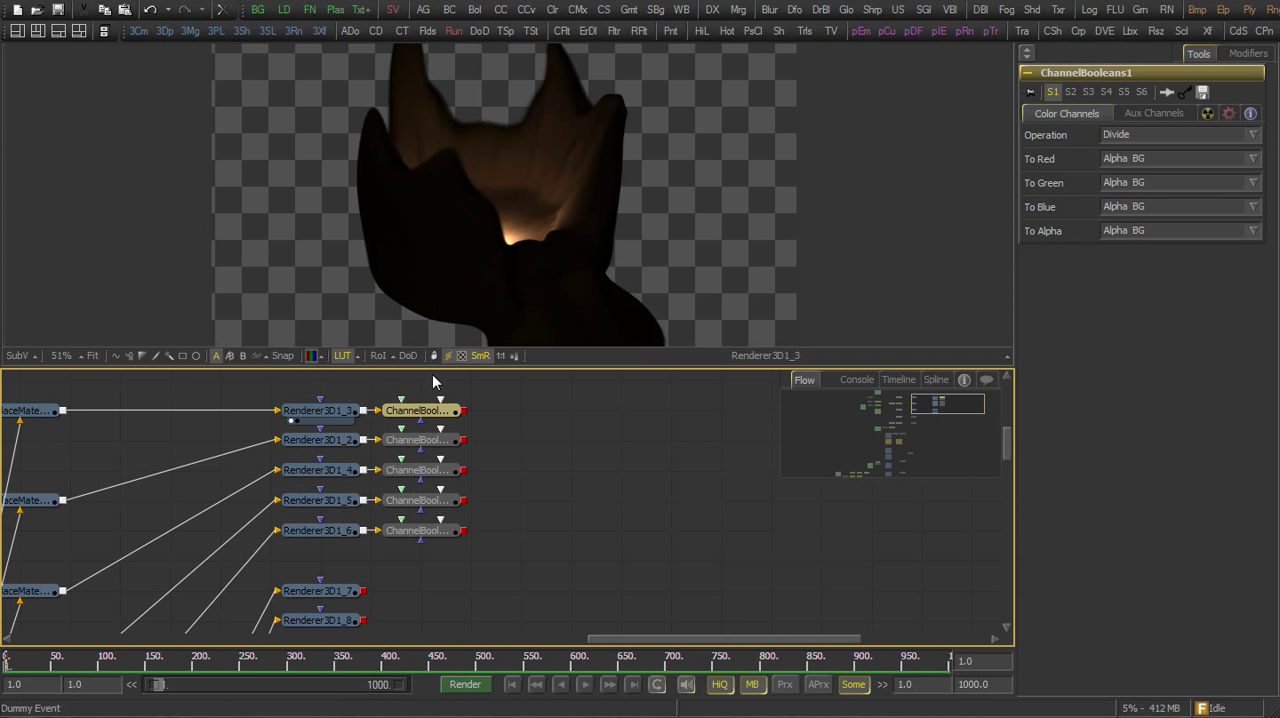
pyautogui.press('1')
pyautogui.click(462, 356)
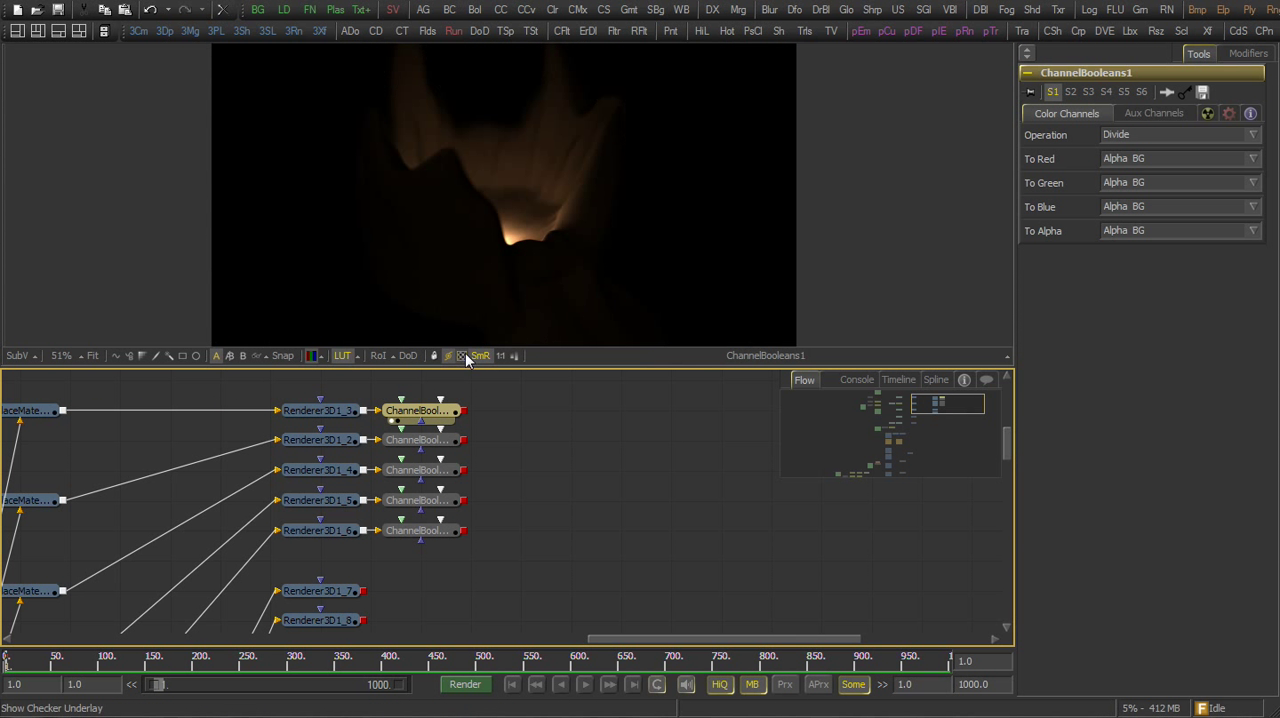
# Preview ChannelBooleans1_1 and merge it as foreground over the ChannelBooleans1 output
pyautogui.moveTo(474, 439); pyautogui.dragTo(336, 438)
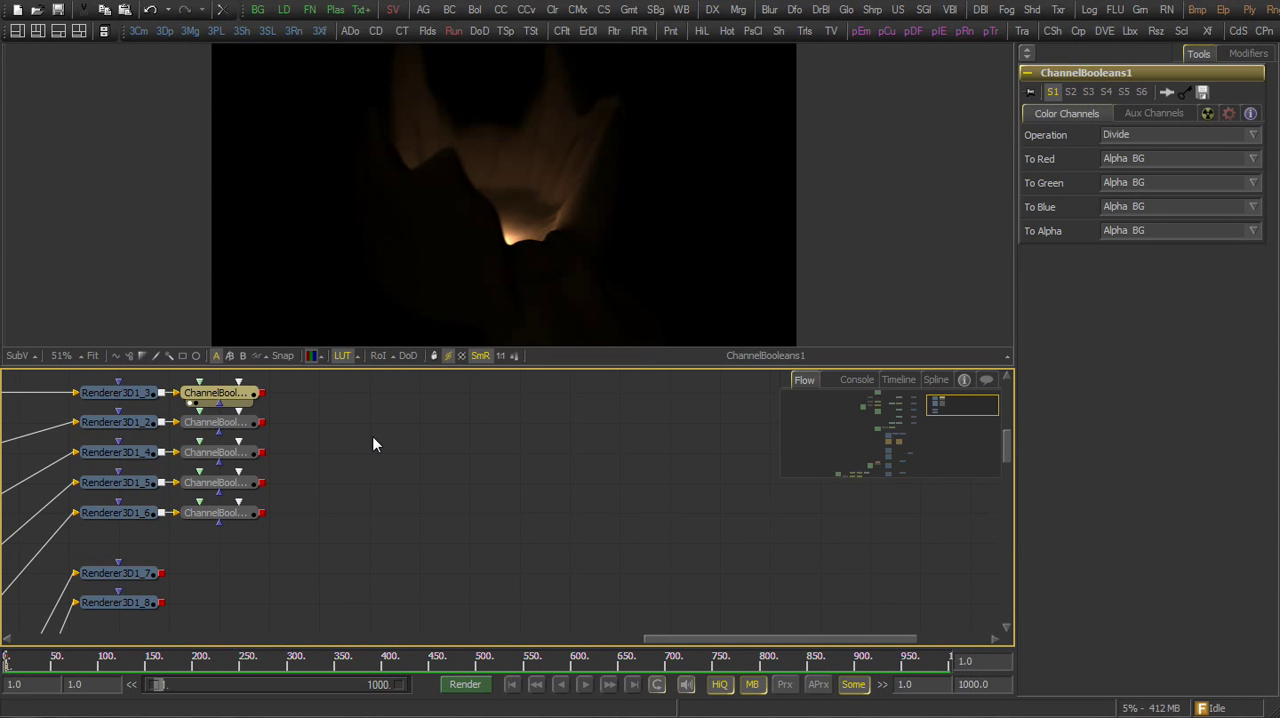
pyautogui.moveTo(248, 440); pyautogui.dragTo(465, 254)
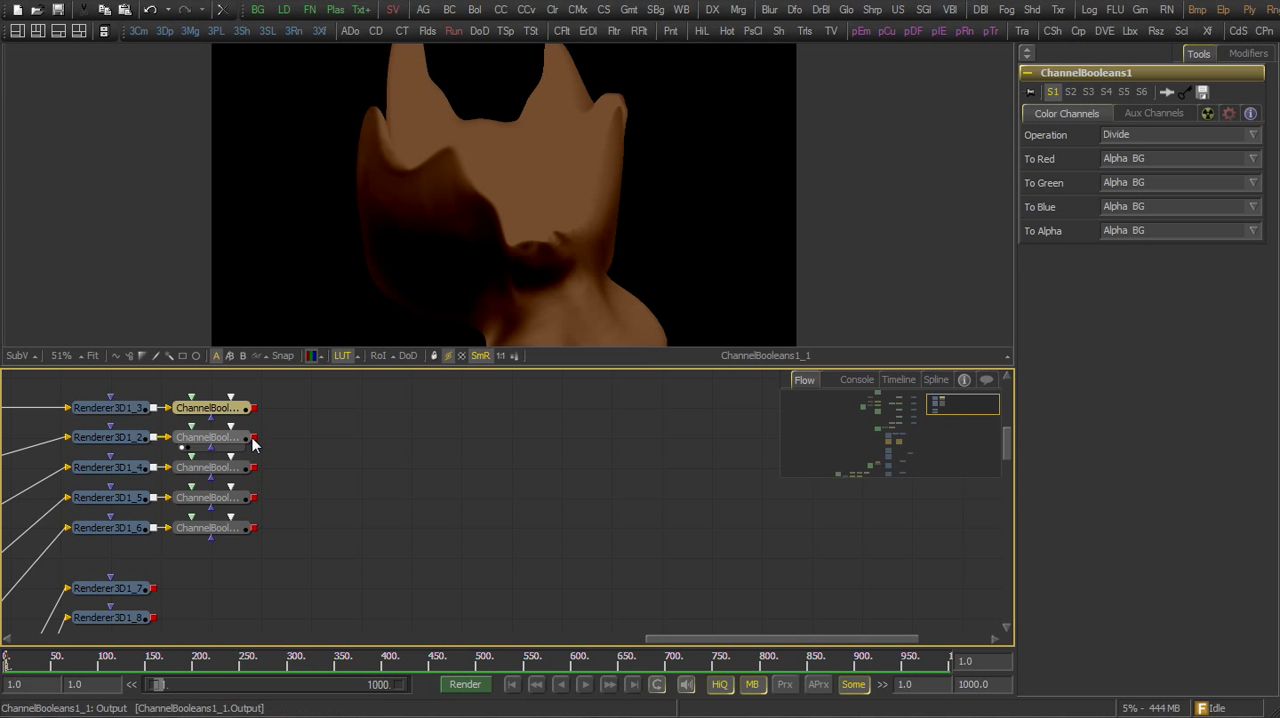
pyautogui.moveTo(254, 438); pyautogui.dragTo(255, 408)
pyautogui.moveTo(334, 418); pyautogui.dragTo(395, 311)
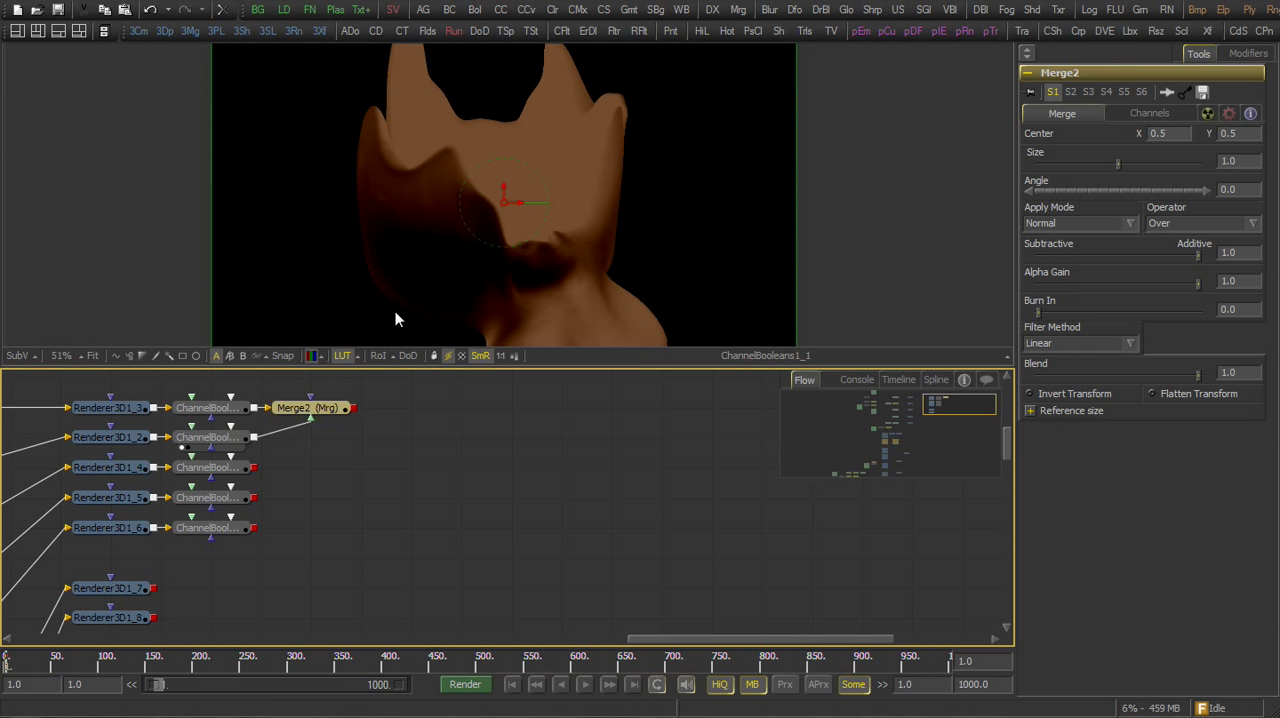
# Set Merge2's apply mode to Color, and merge ChannelBooleans1_1 over its output using Screen mode with gain about 0.31
pyautogui.click(1059, 224)
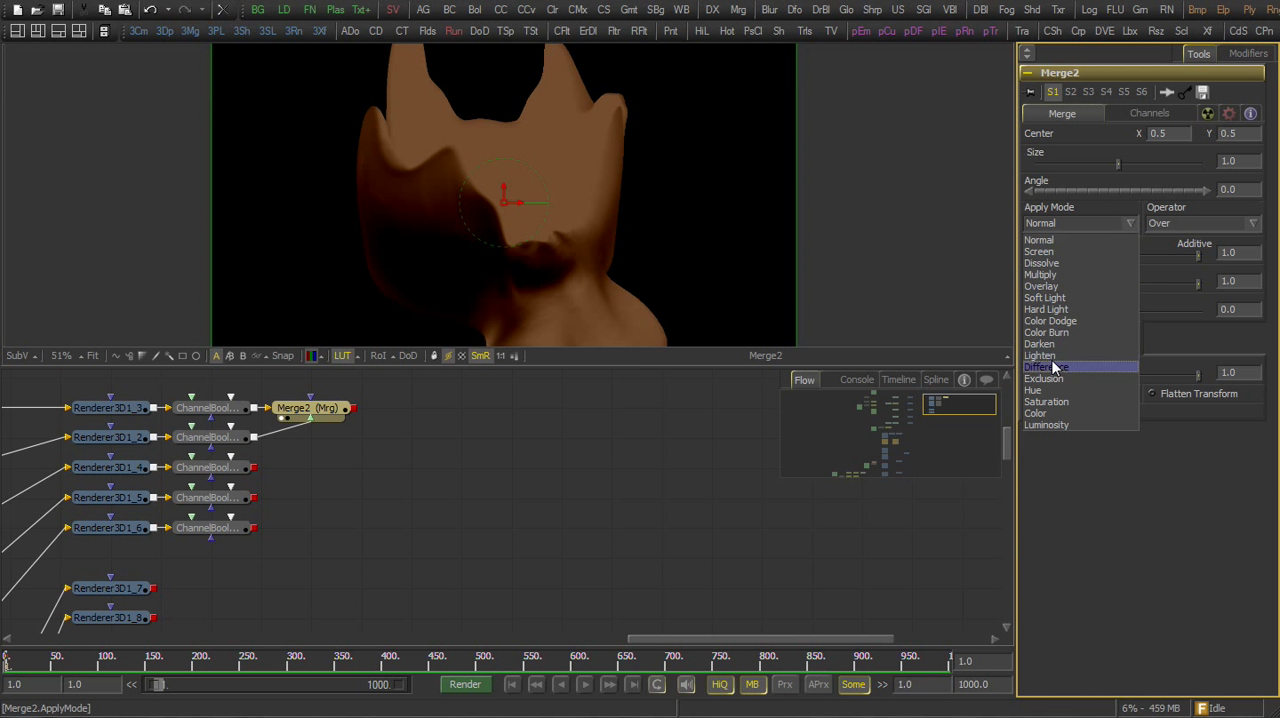
pyautogui.click(1046, 413)
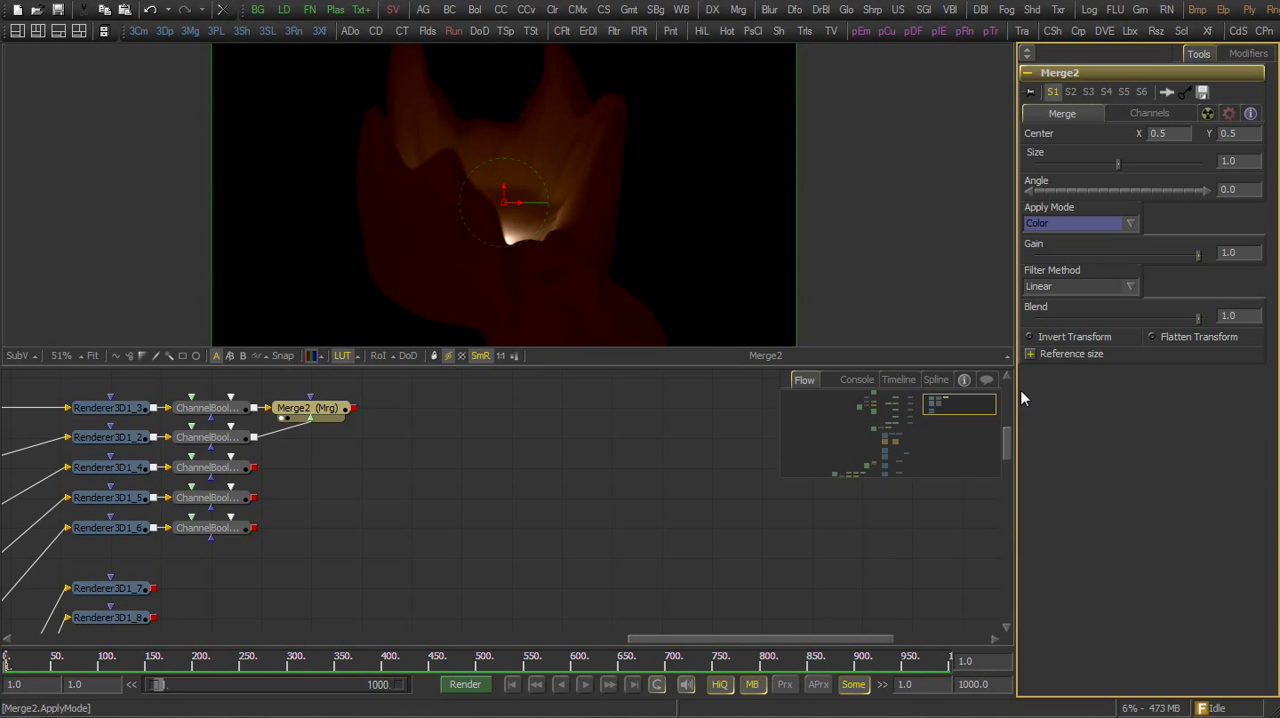
pyautogui.moveTo(255, 438); pyautogui.dragTo(429, 420)
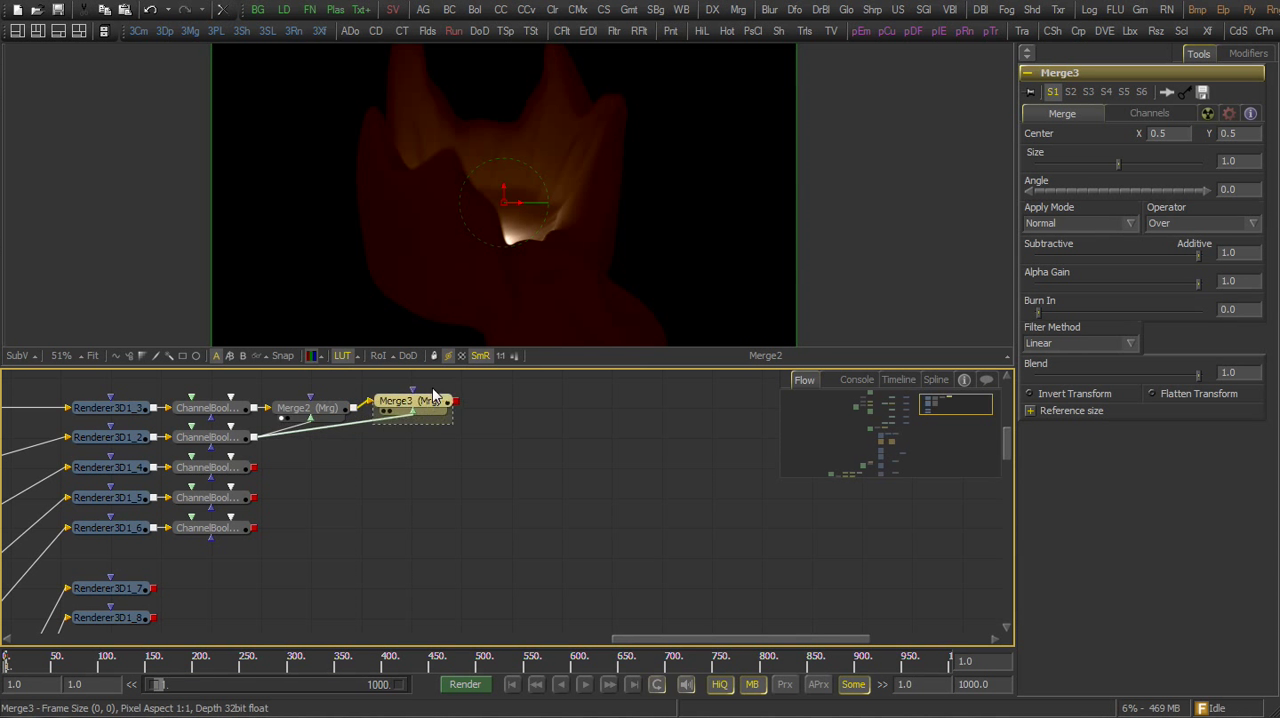
pyautogui.click(1080, 223)
pyautogui.click(1060, 251)
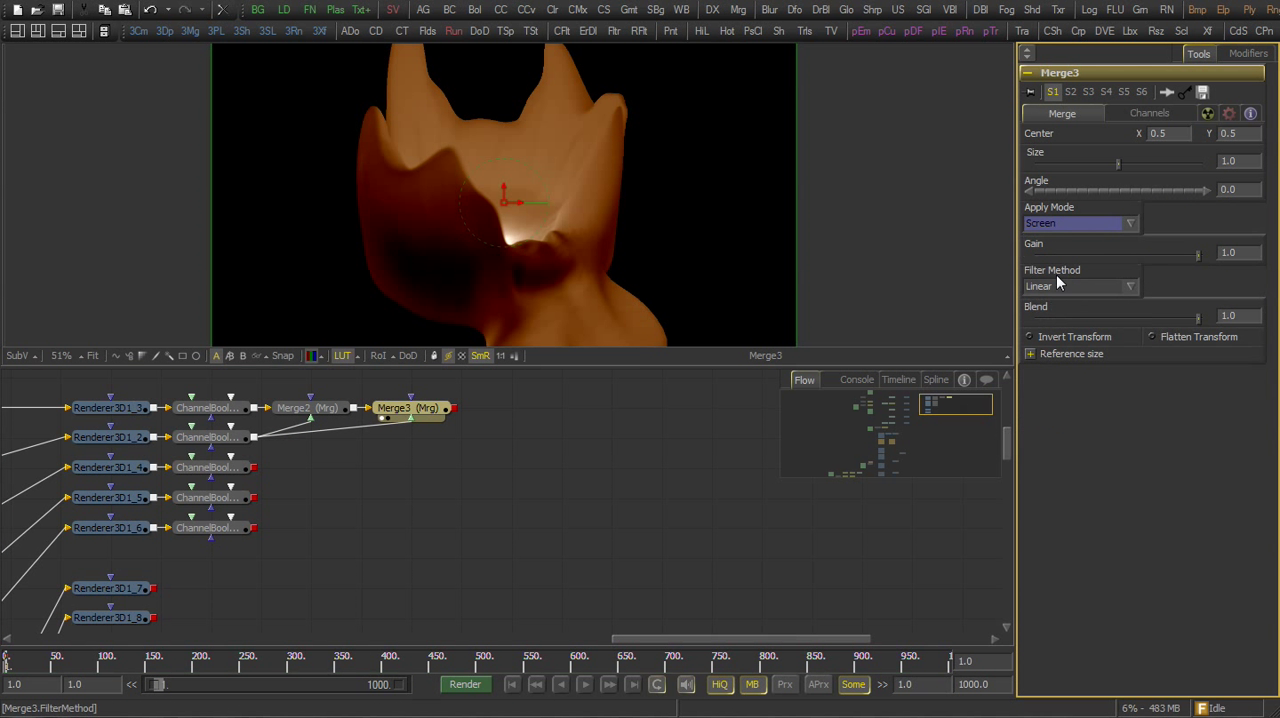
pyautogui.moveTo(1199, 256); pyautogui.dragTo(1086, 255)
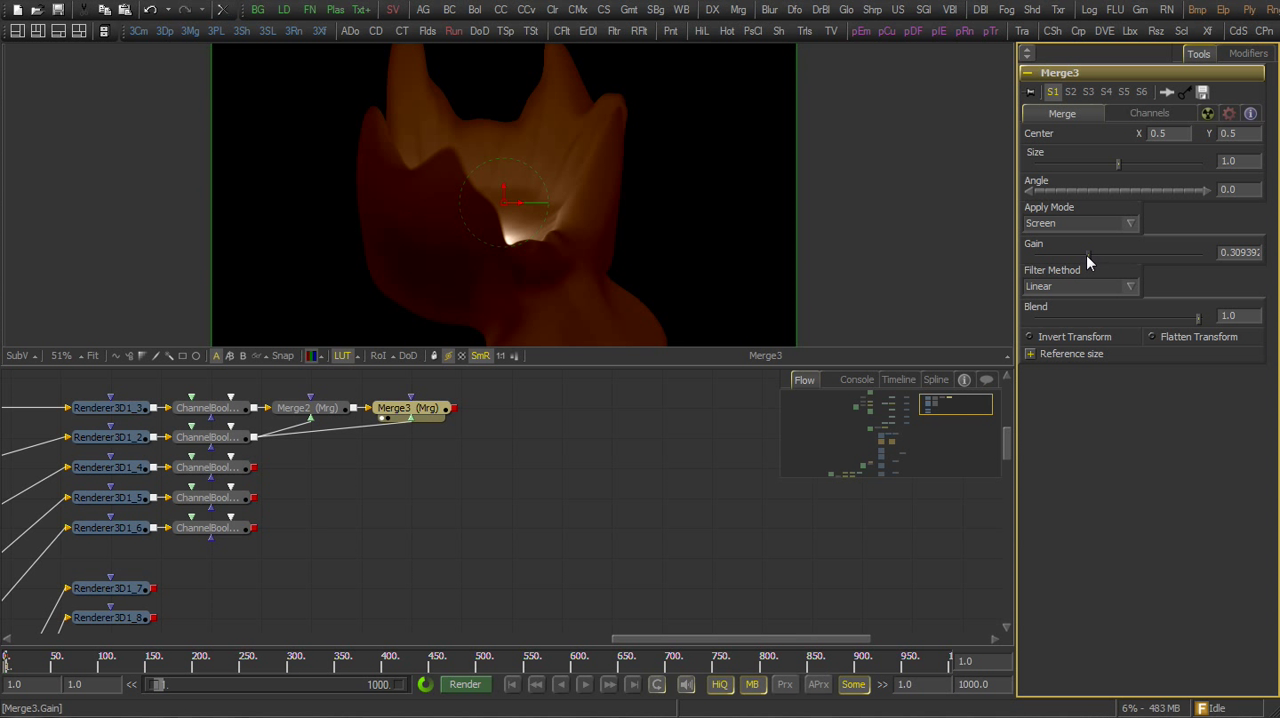
# Preview ChannelBooleans1_2 and add a Color Corrector after it with a slight cyan tint, saturation 0.83, contrast 1.18, gain 1.13 and gamma 0.87
pyautogui.moveTo(241, 472); pyautogui.dragTo(420, 306)
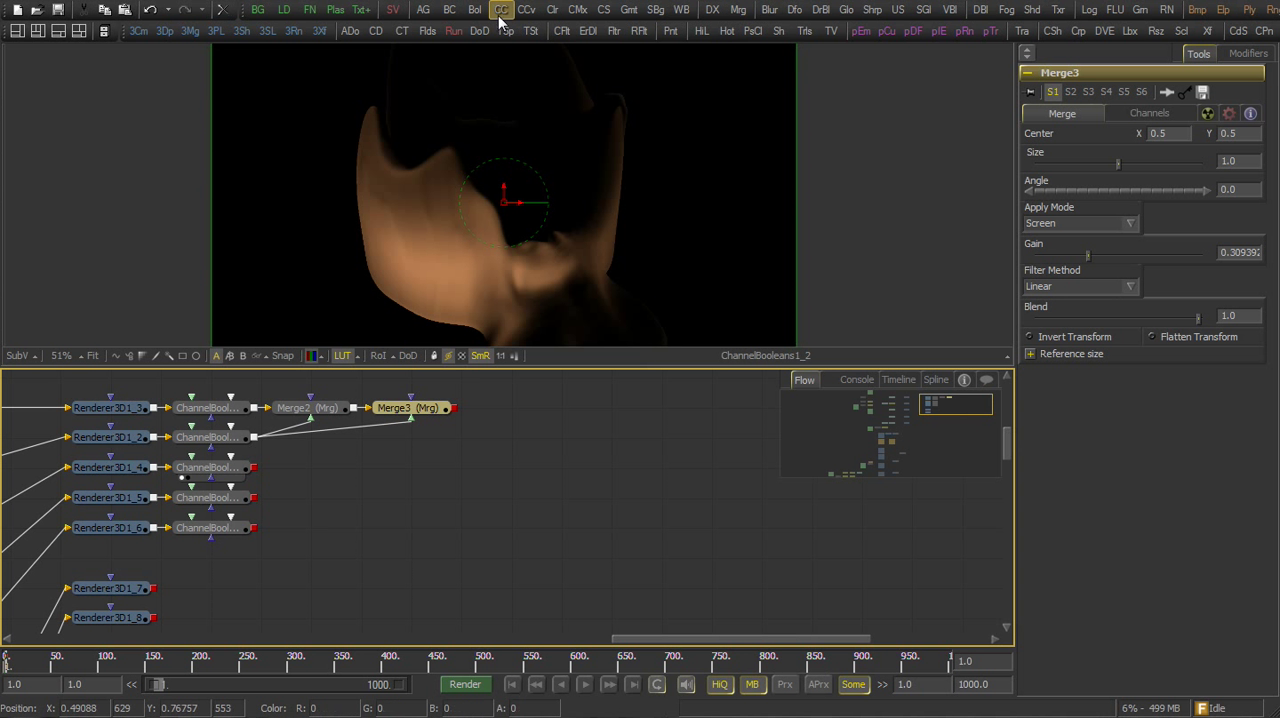
pyautogui.moveTo(500, 10); pyautogui.dragTo(414, 284)
pyautogui.moveTo(1098, 265); pyautogui.dragTo(1096, 273)
pyautogui.moveTo(1118, 440); pyautogui.dragTo(1105, 444)
pyautogui.moveTo(1118, 498); pyautogui.dragTo(1107, 556)
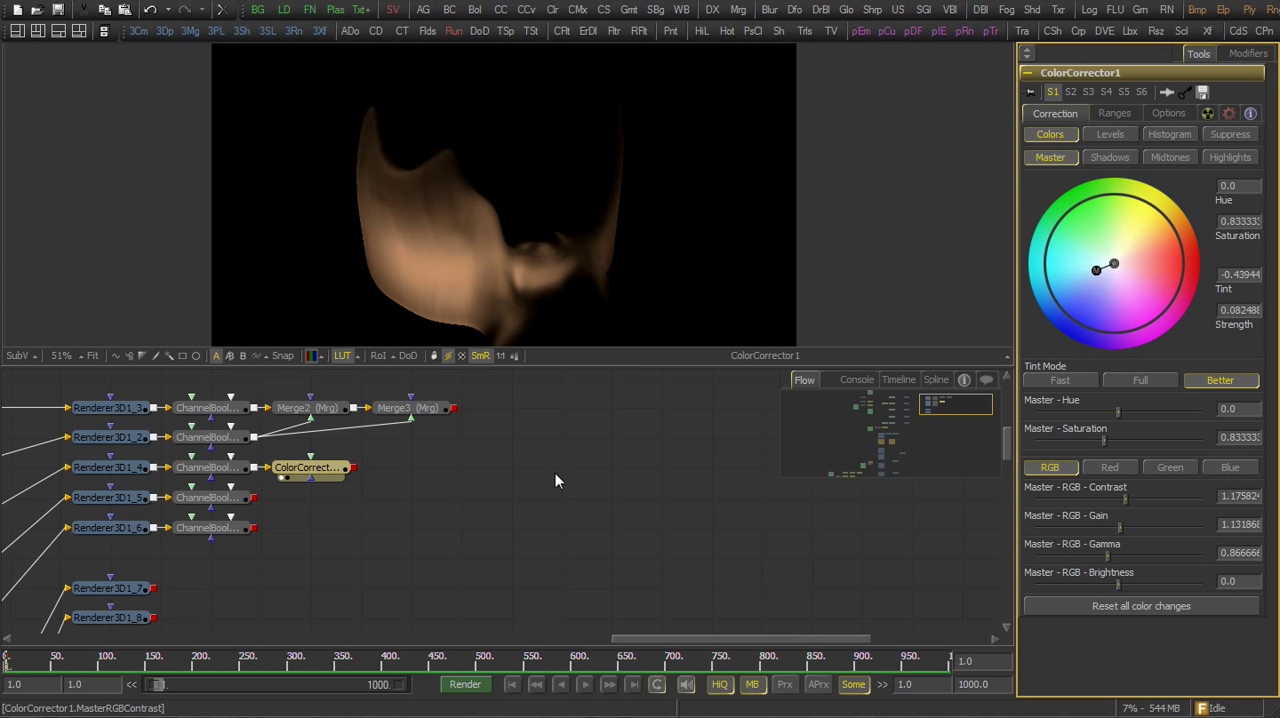
# Merge the ColorCorrector1 output as foreground over Merge3 and set the new merge's apply mode to Screen
pyautogui.moveTo(355, 467); pyautogui.dragTo(480, 419)
pyautogui.moveTo(445, 480); pyautogui.dragTo(562, 302)
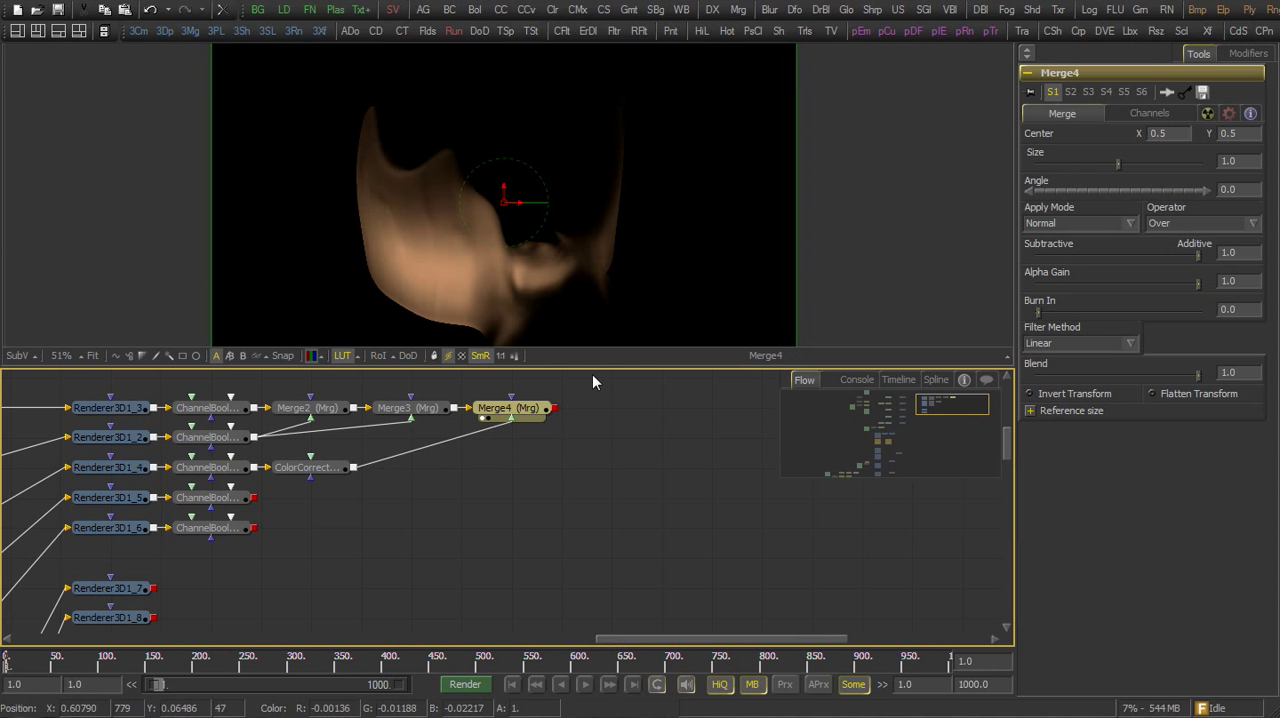
pyautogui.click(1066, 222)
pyautogui.click(1060, 248)
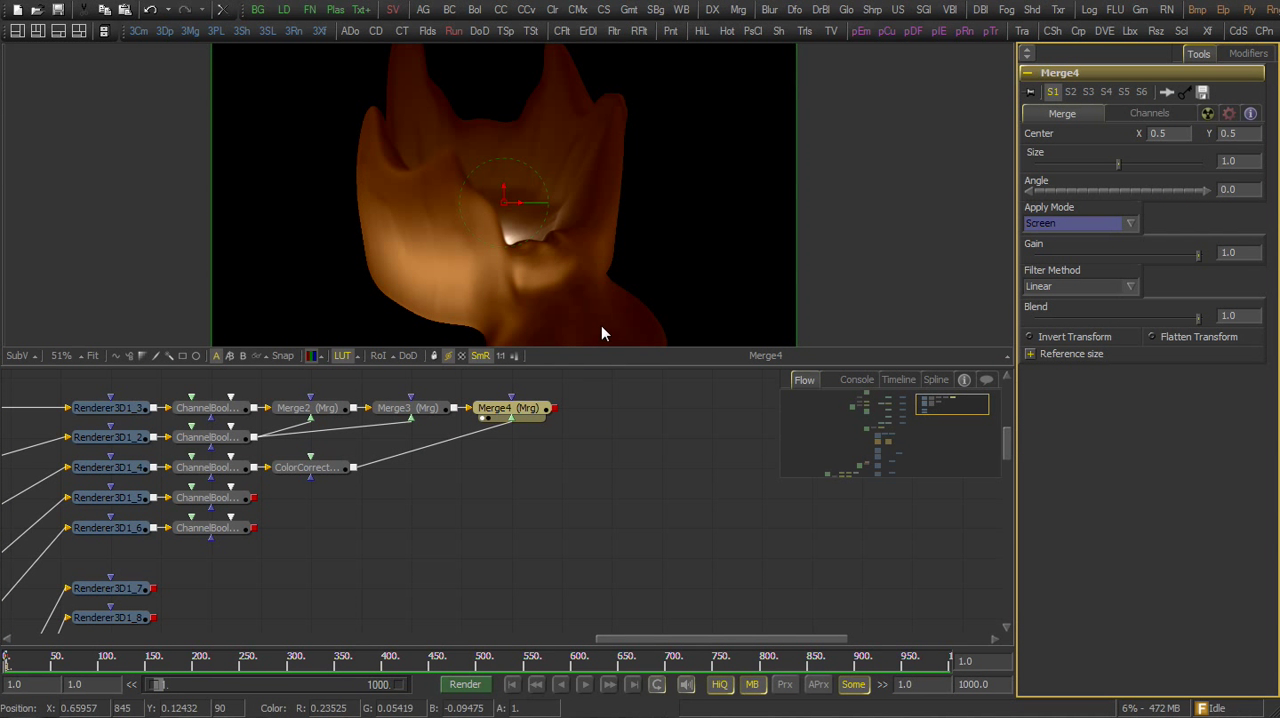
# Preview ChannelBooleans1_3 and merge it over Merge4 in Screen mode with gain about 0.22
pyautogui.moveTo(208, 497); pyautogui.dragTo(484, 297)
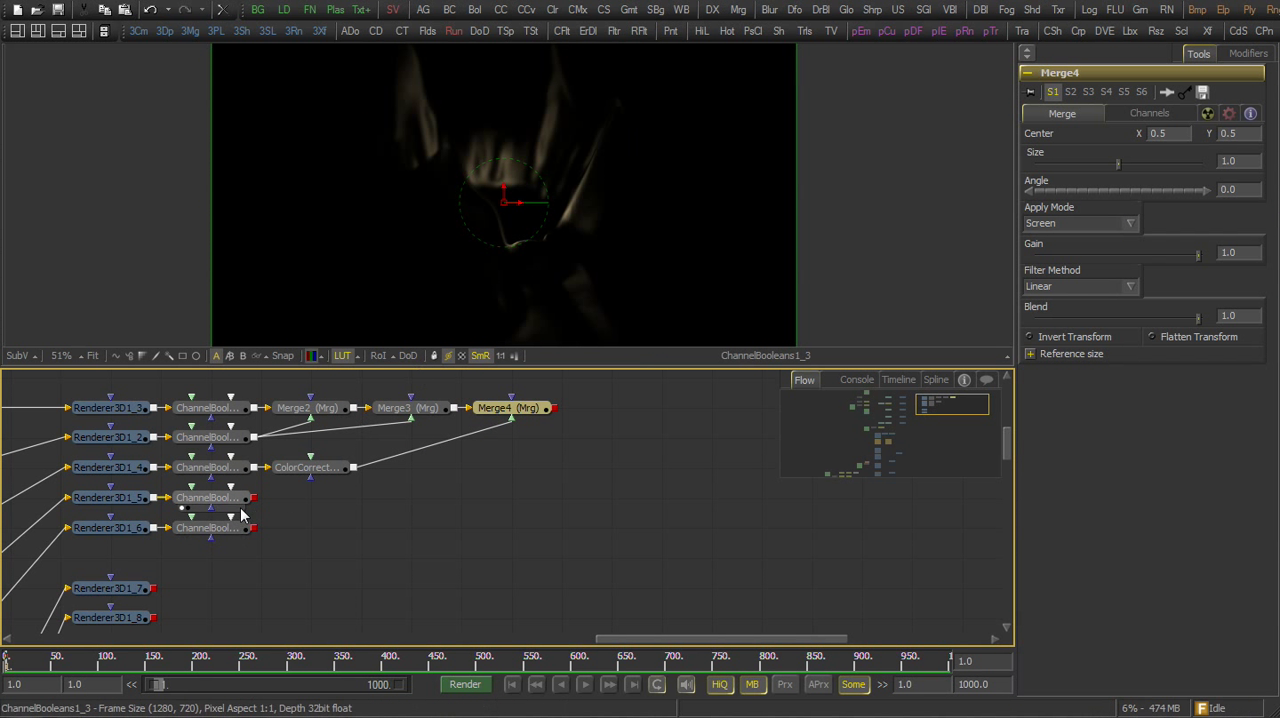
pyautogui.moveTo(254, 497); pyautogui.dragTo(558, 414)
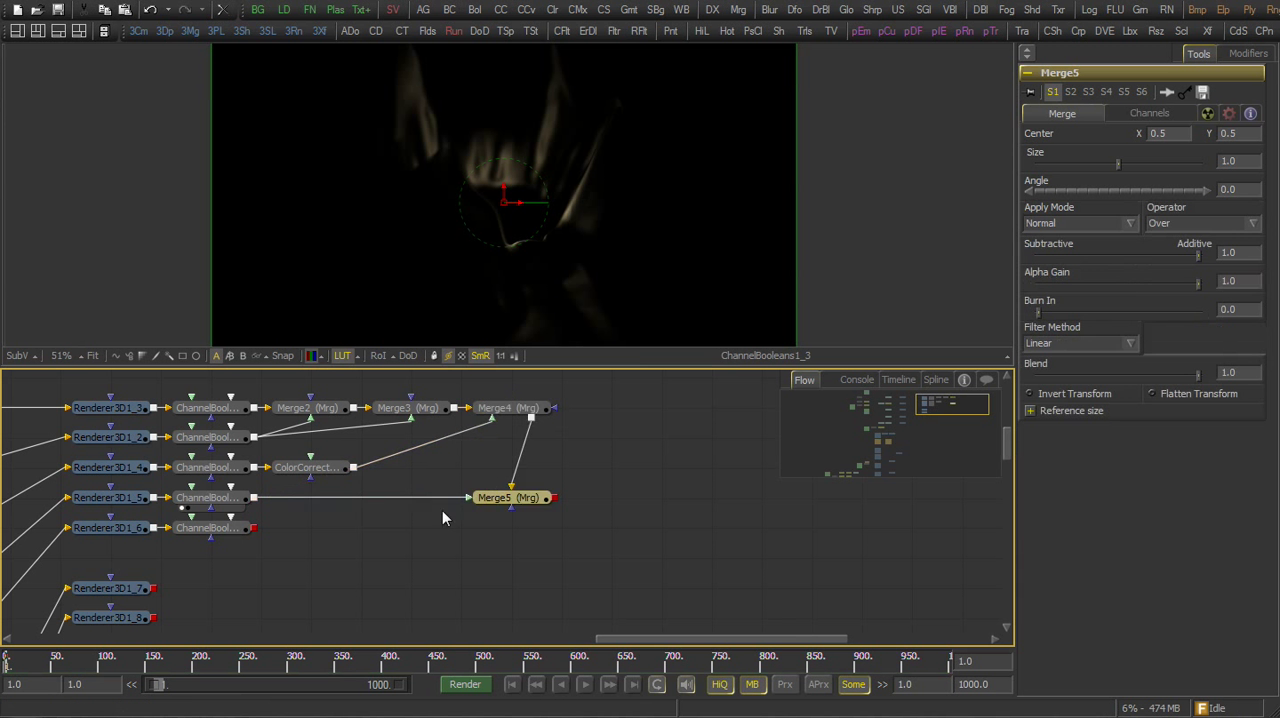
pyautogui.moveTo(503, 500); pyautogui.dragTo(610, 408)
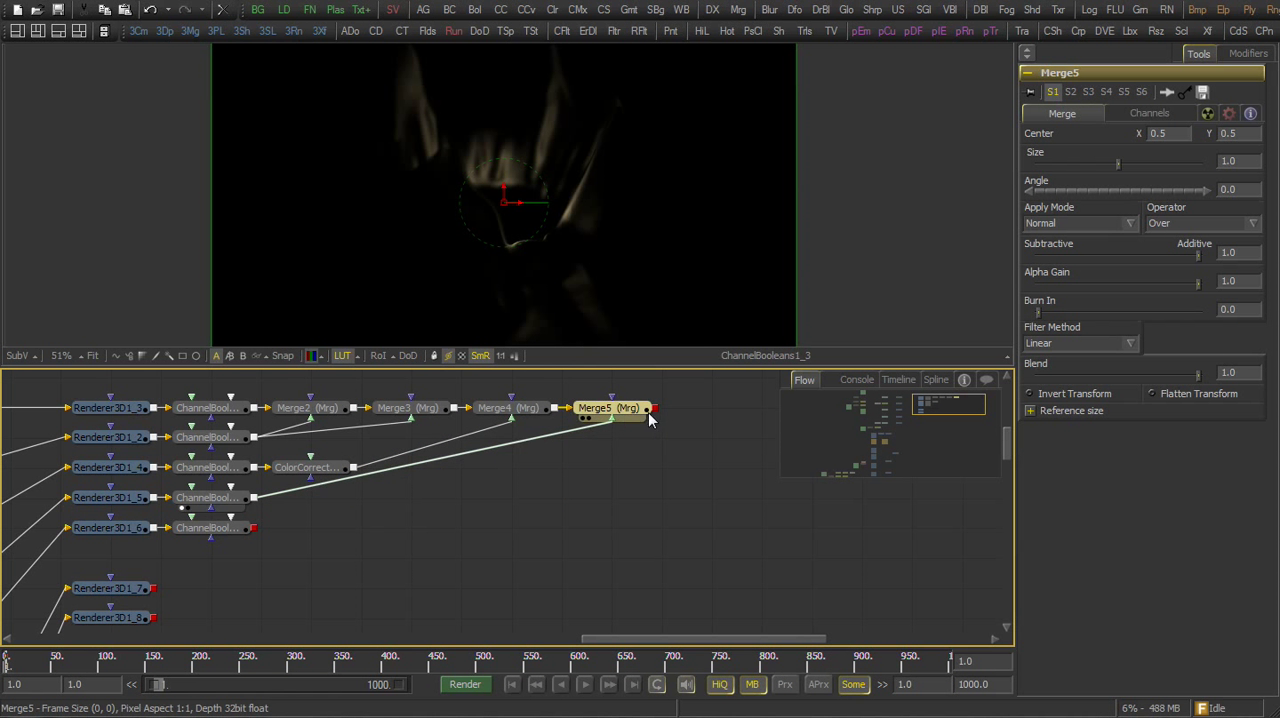
pyautogui.click(1060, 223)
pyautogui.click(1054, 250)
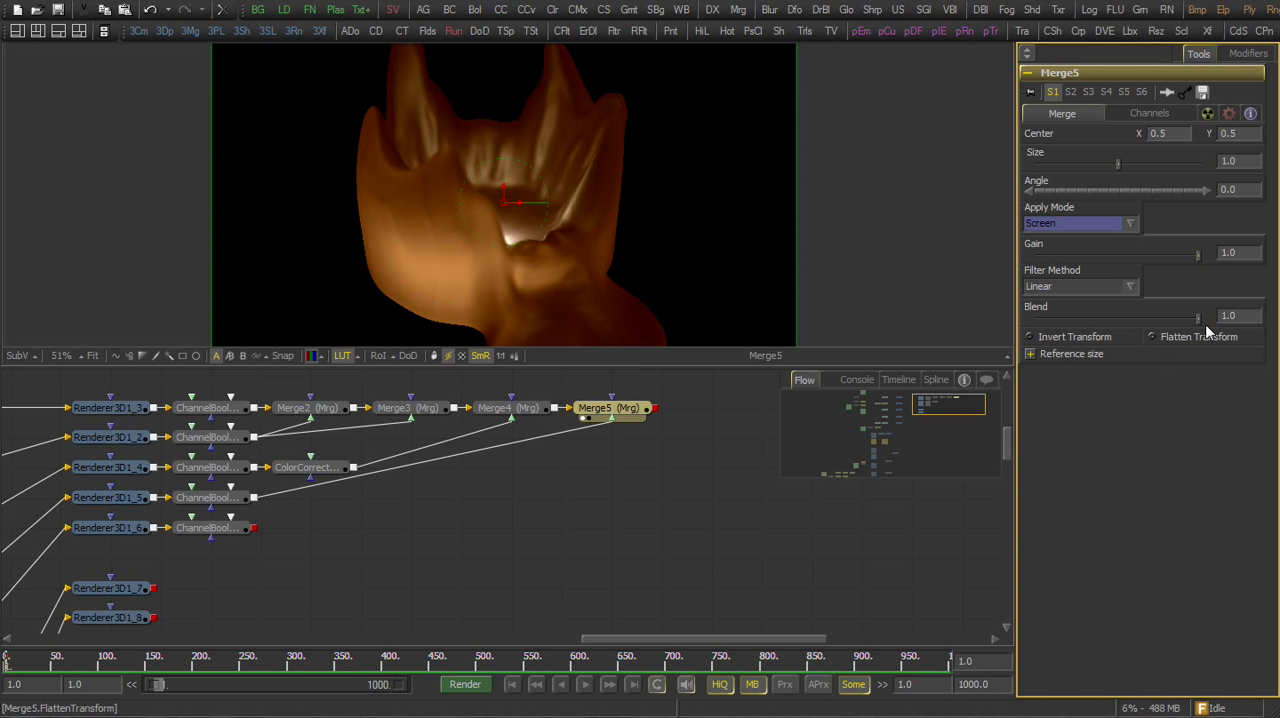
pyautogui.moveTo(1197, 256); pyautogui.dragTo(1060, 265)
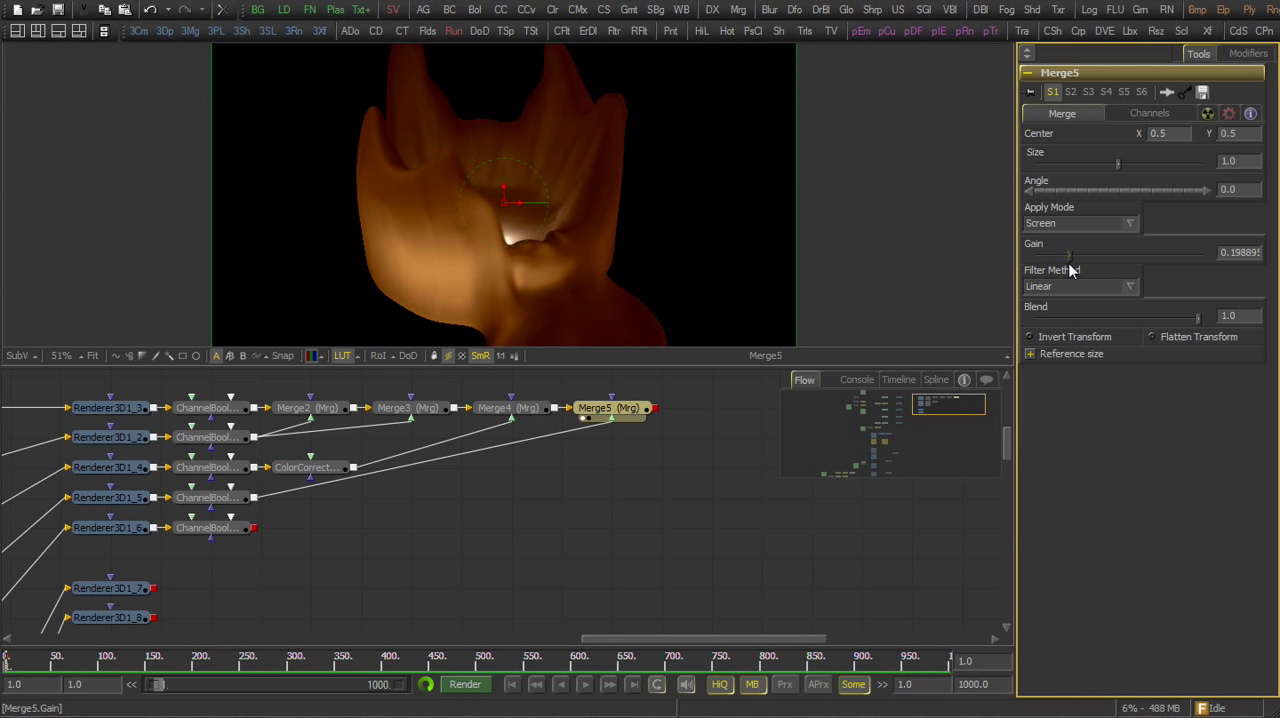
pyautogui.moveTo(1069, 264); pyautogui.dragTo(1073, 273)
# Preview ChannelBooleans1_4 and merge it over Merge5 in Screen mode with gain about 0.54 and blend about 0.43
pyautogui.moveTo(407, 486); pyautogui.dragTo(392, 484)
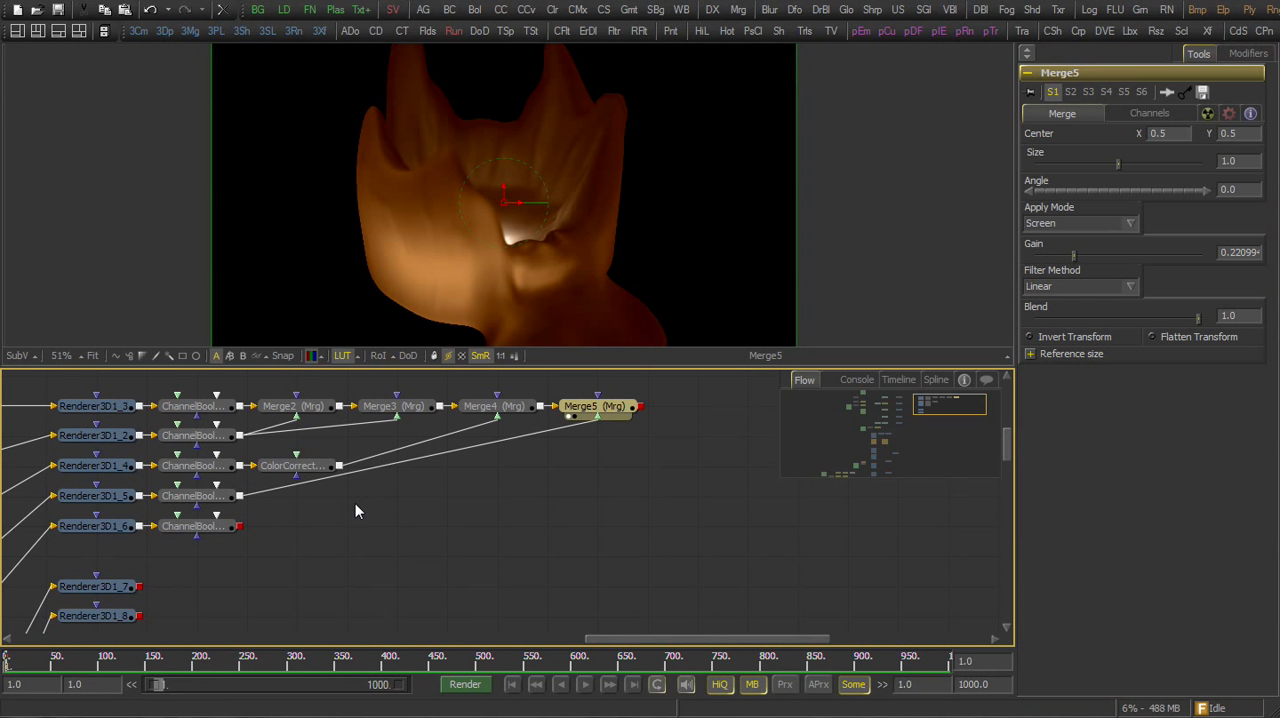
pyautogui.moveTo(215, 526); pyautogui.dragTo(439, 287)
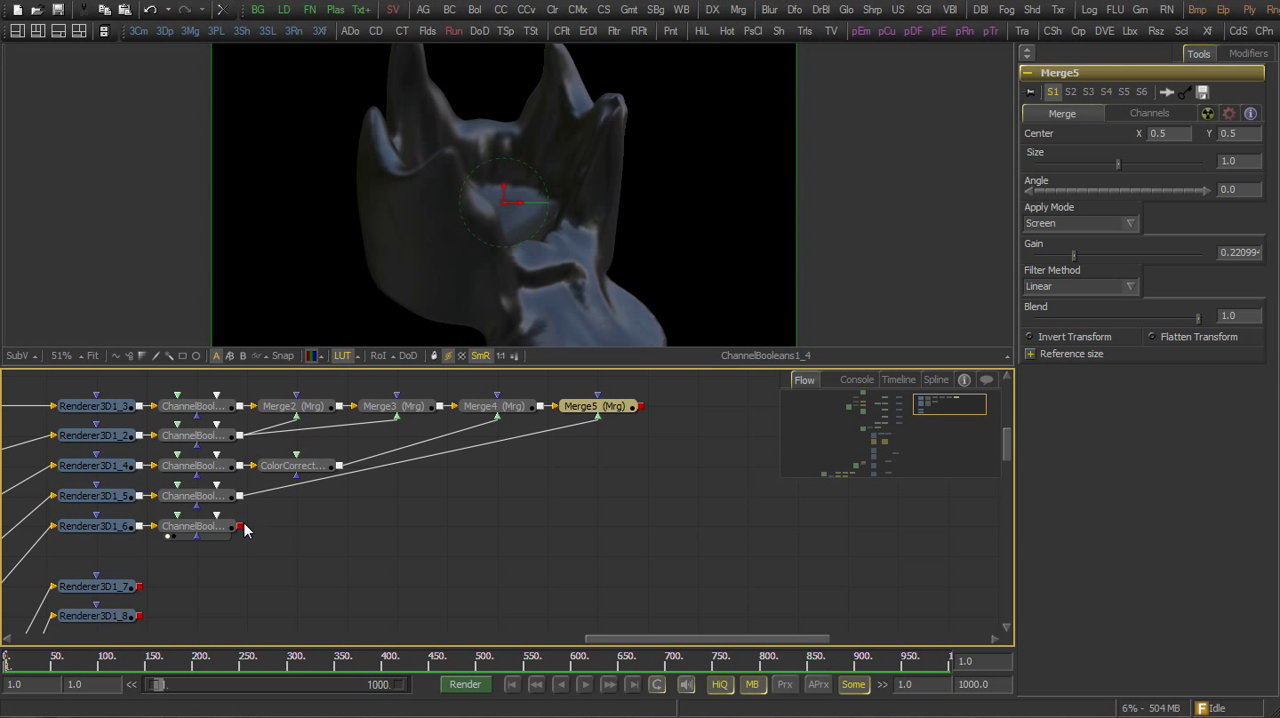
pyautogui.moveTo(246, 530); pyautogui.dragTo(646, 408)
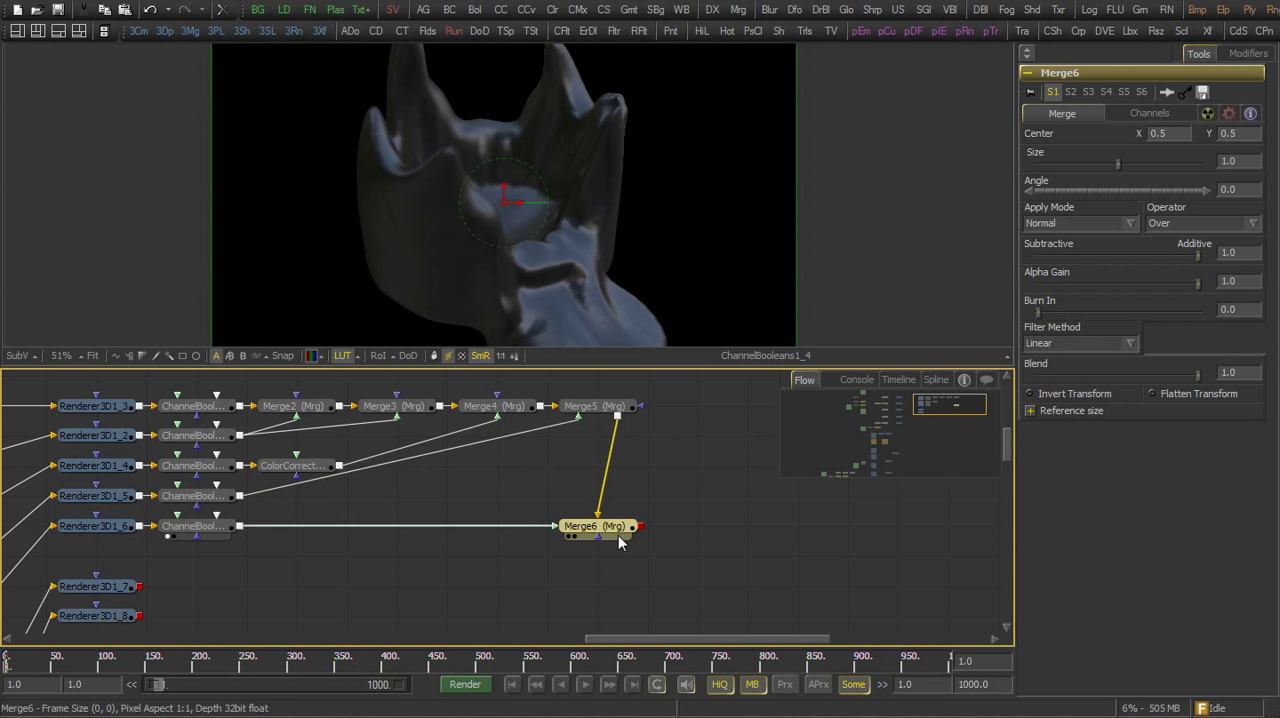
pyautogui.moveTo(618, 542); pyautogui.dragTo(717, 422)
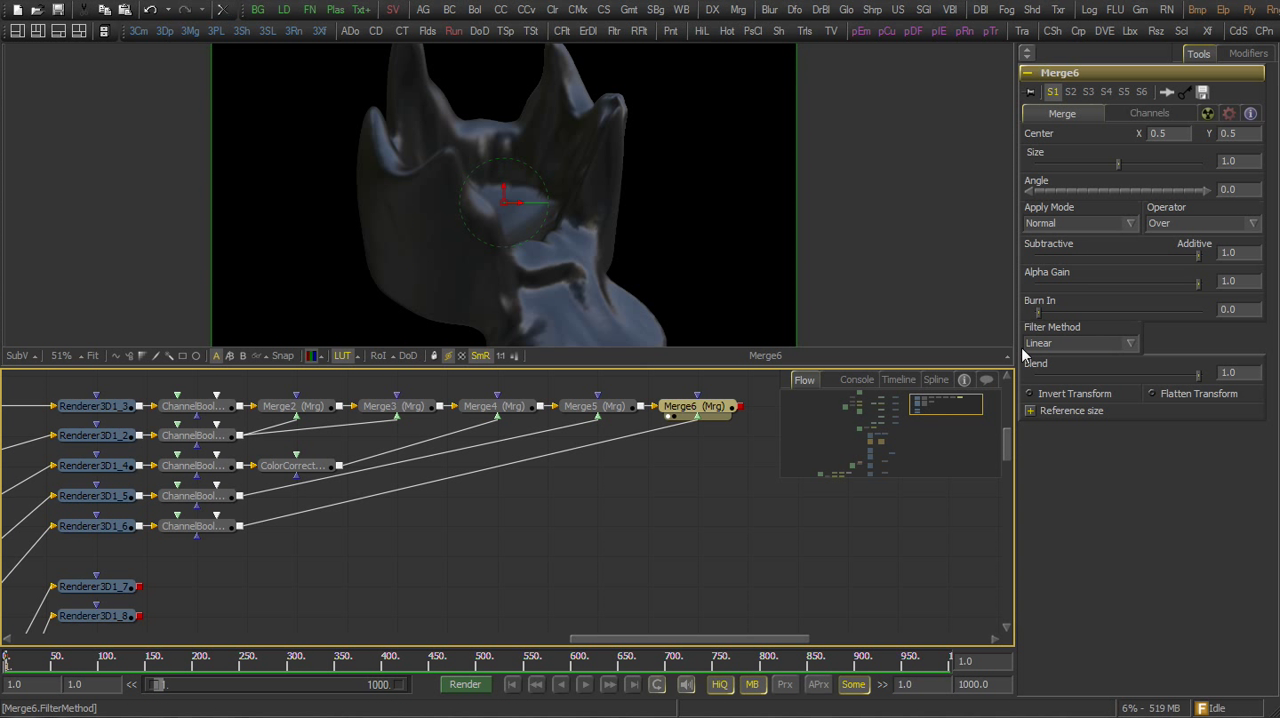
pyautogui.click(1085, 223)
pyautogui.click(1065, 253)
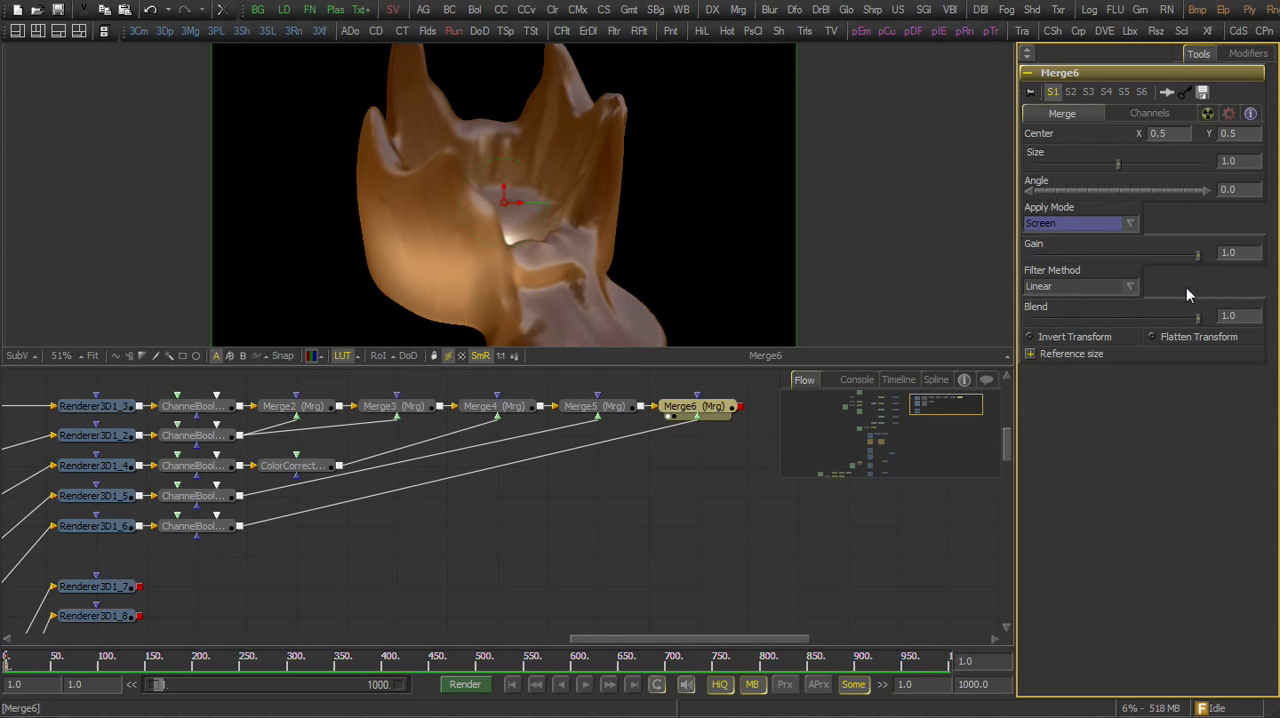
pyautogui.moveTo(1201, 254); pyautogui.dragTo(1124, 253)
pyautogui.moveTo(1204, 321); pyautogui.dragTo(1107, 319)
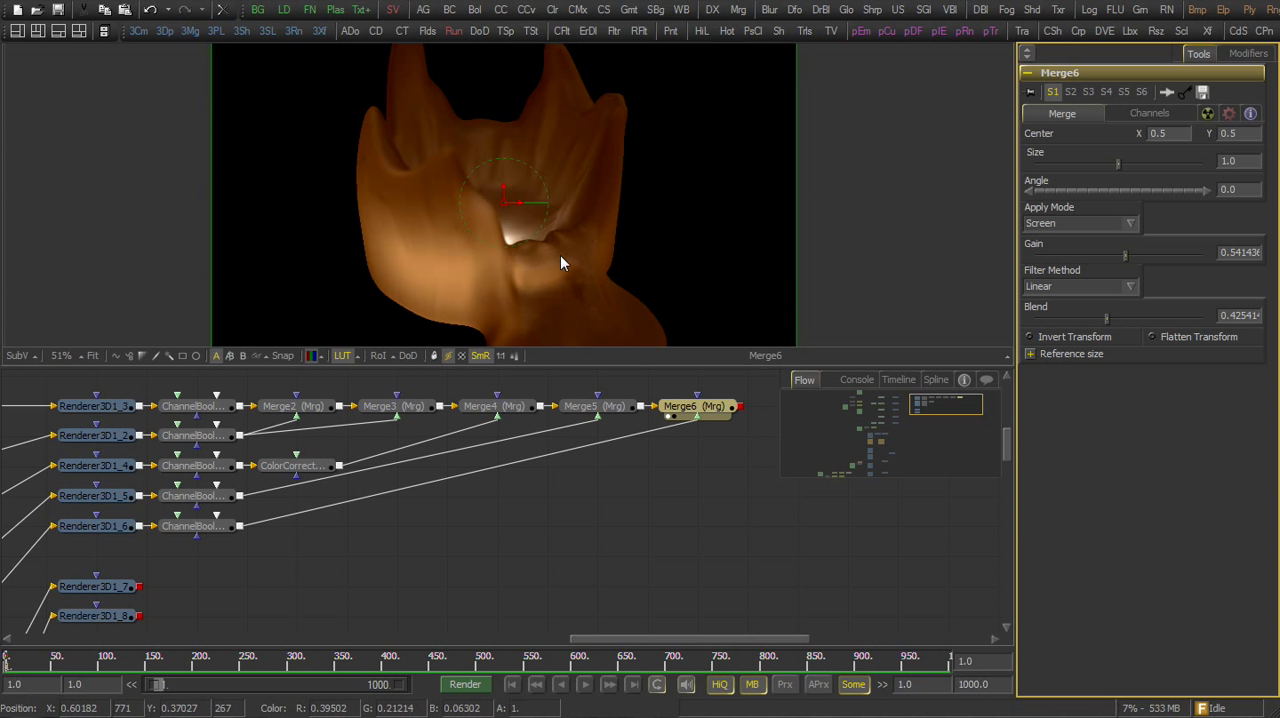
# Add a Color Corrector after Merge6, view it, and set its master tint to about 0.57 with strength about 0.12
pyautogui.moveTo(602, 512); pyautogui.dragTo(518, 515)
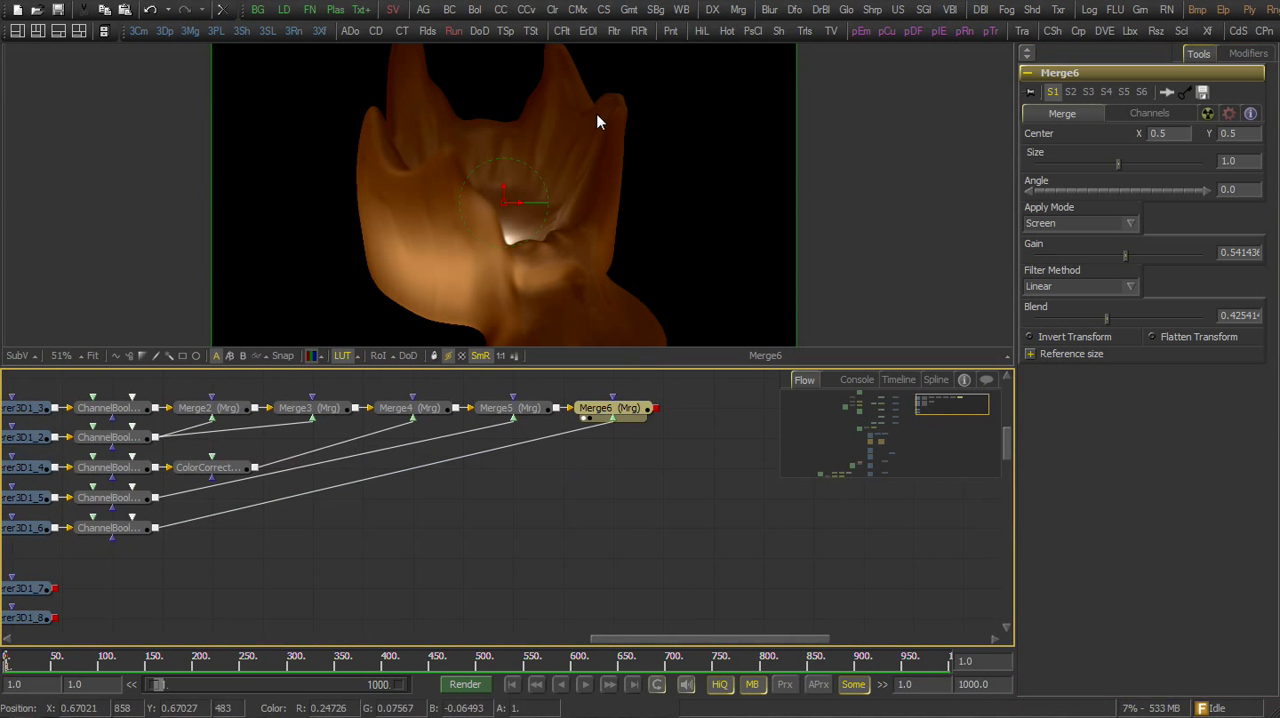
pyautogui.moveTo(505, 17); pyautogui.dragTo(685, 418)
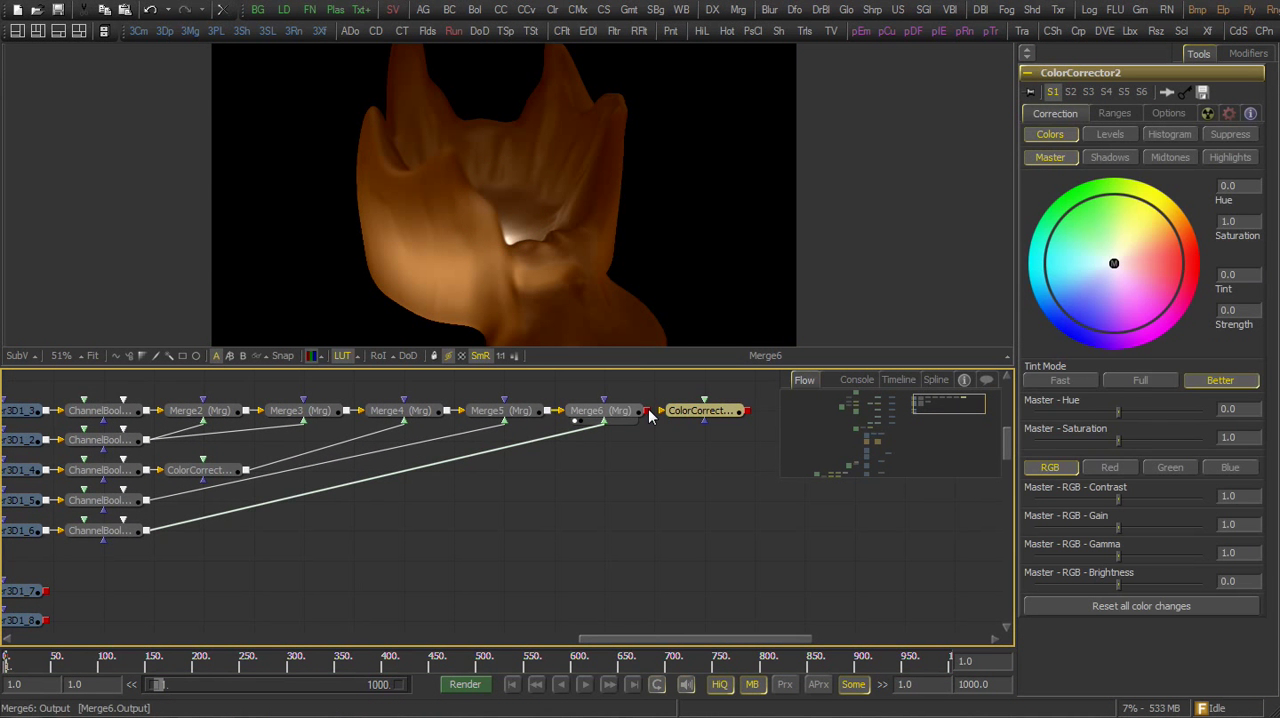
pyautogui.click(676, 420)
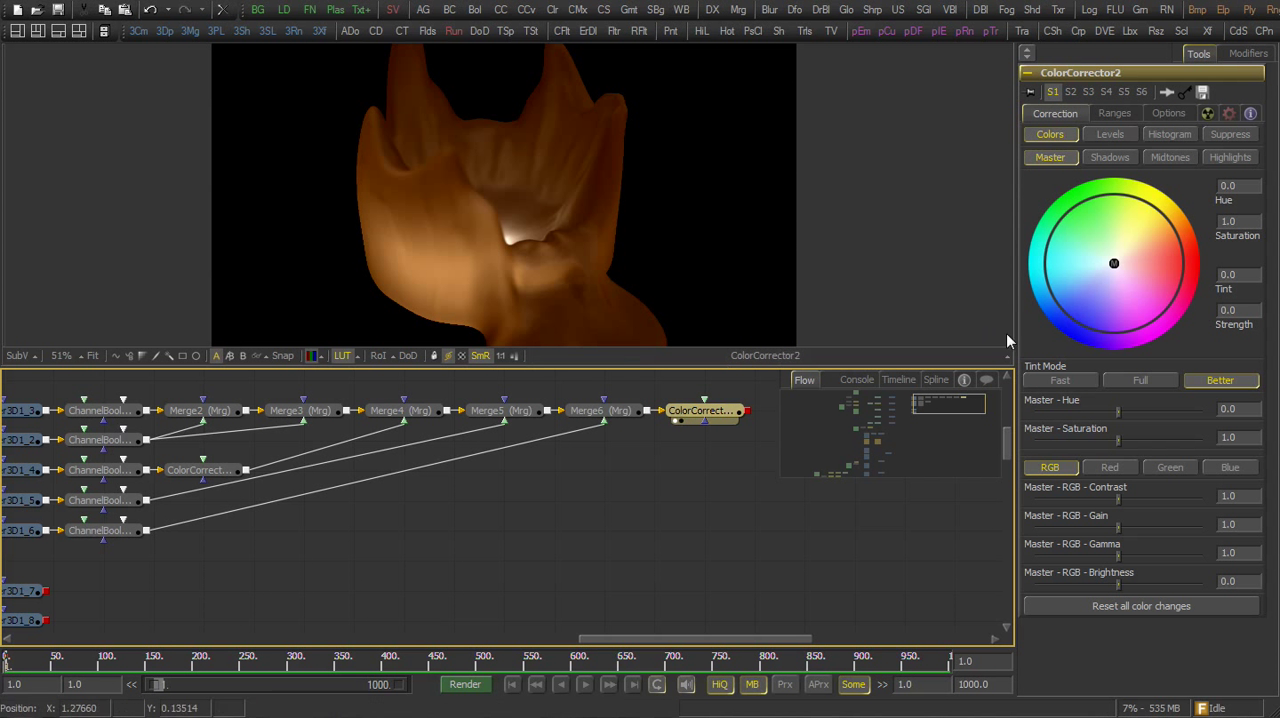
pyautogui.moveTo(1113, 264); pyautogui.dragTo(1097, 279)
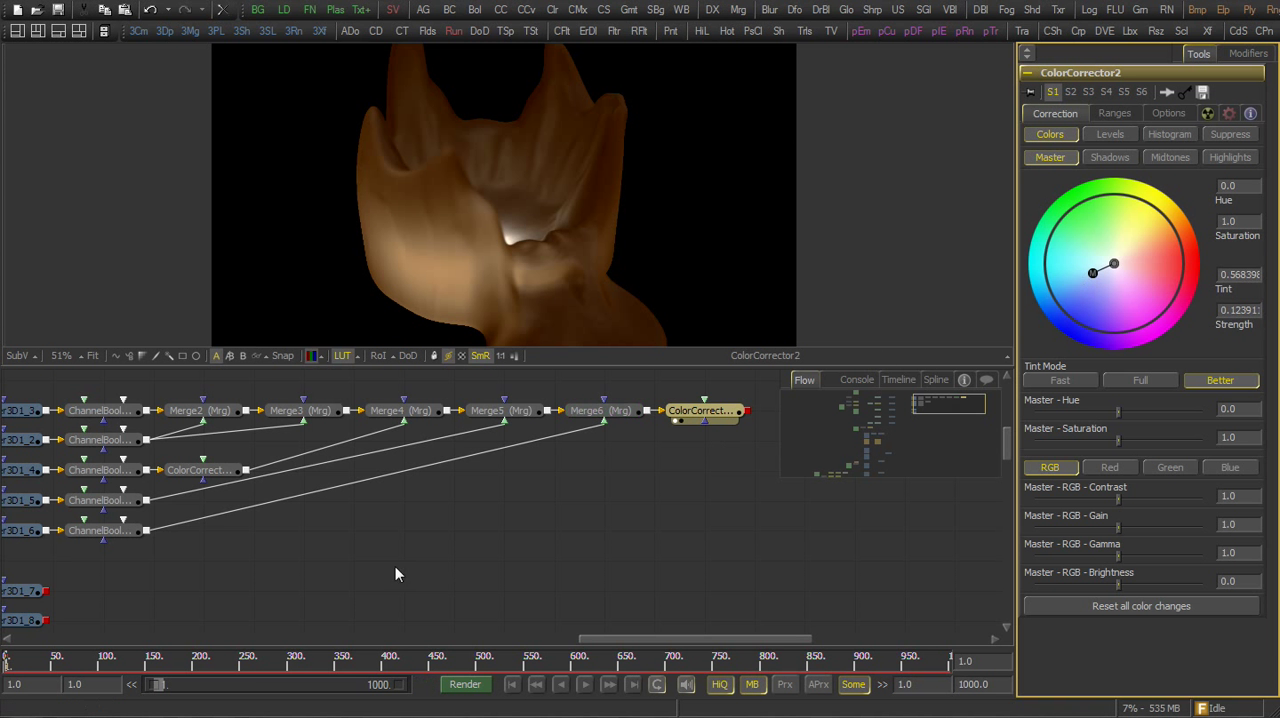
# Preview the flame render Renderer3D1_7, connect a Glow tool to its output and view the glow
pyautogui.moveTo(390, 542); pyautogui.dragTo(425, 538)
pyautogui.moveTo(90, 579); pyautogui.dragTo(482, 295)
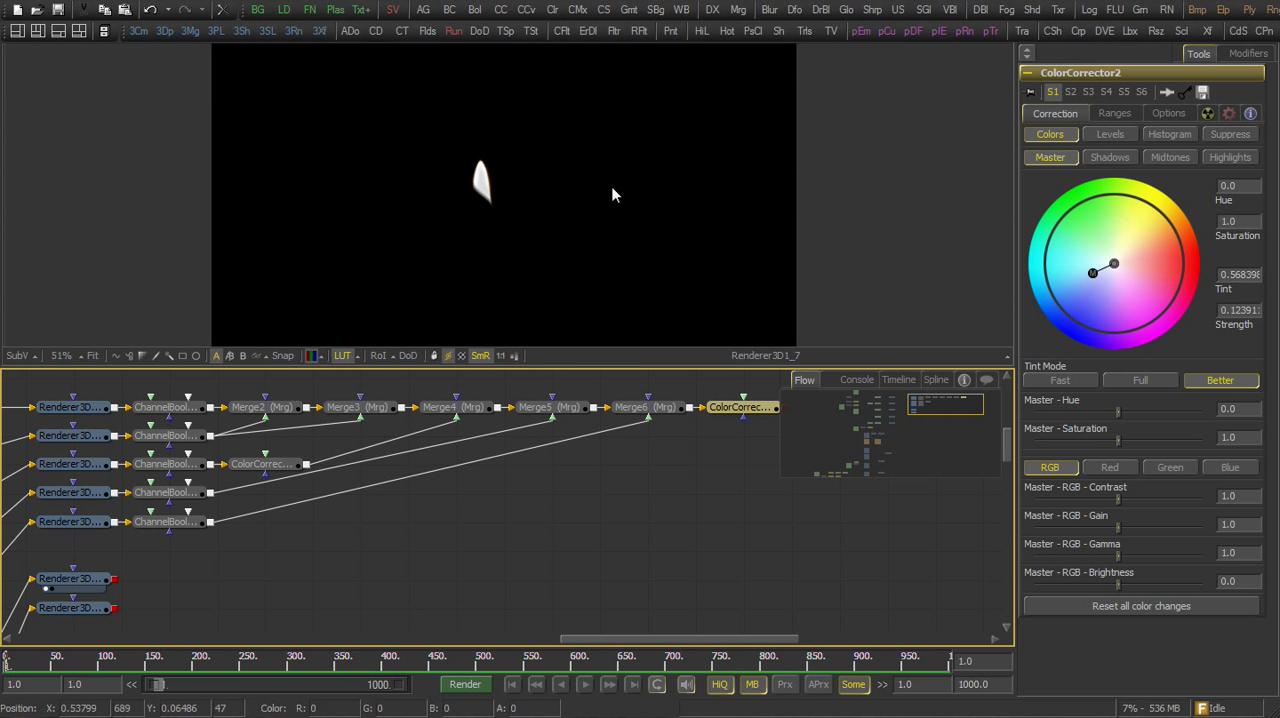
pyautogui.moveTo(846, 10); pyautogui.dragTo(313, 579)
pyautogui.moveTo(115, 579); pyautogui.dragTo(287, 580)
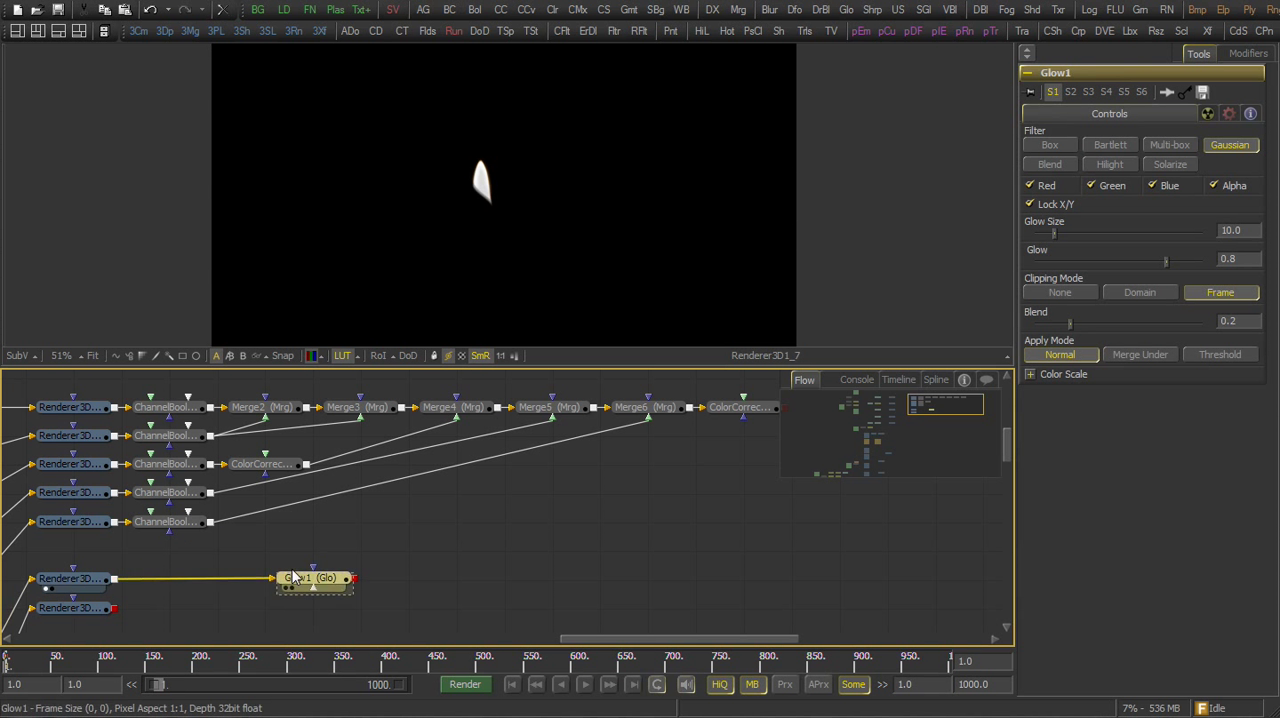
pyautogui.press('1')
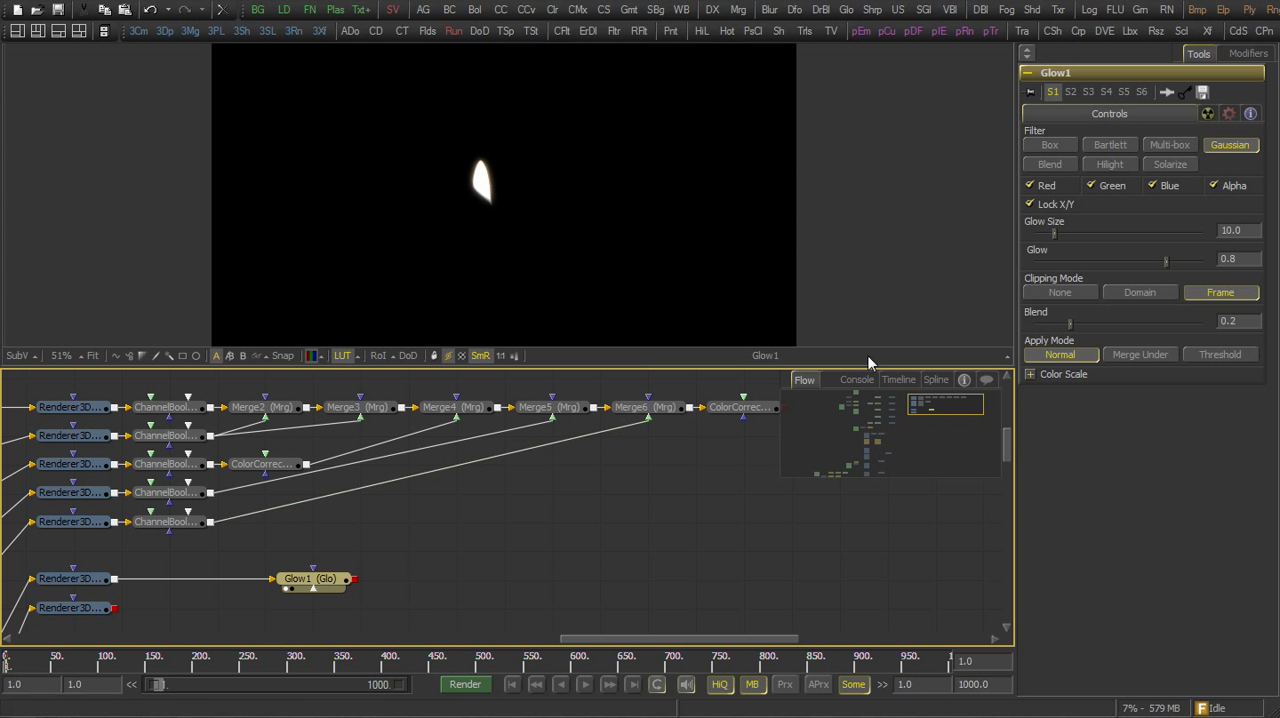
# Set the glow size to about 25.4, and scale its green to about 0.84 and blue to about 0.67
pyautogui.moveTo(1058, 233)
pyautogui.mouseDown()
pyautogui.moveTo(1093, 228)
pyautogui.moveTo(1077, 231)
pyautogui.mouseUp()
pyautogui.click(1029, 374)
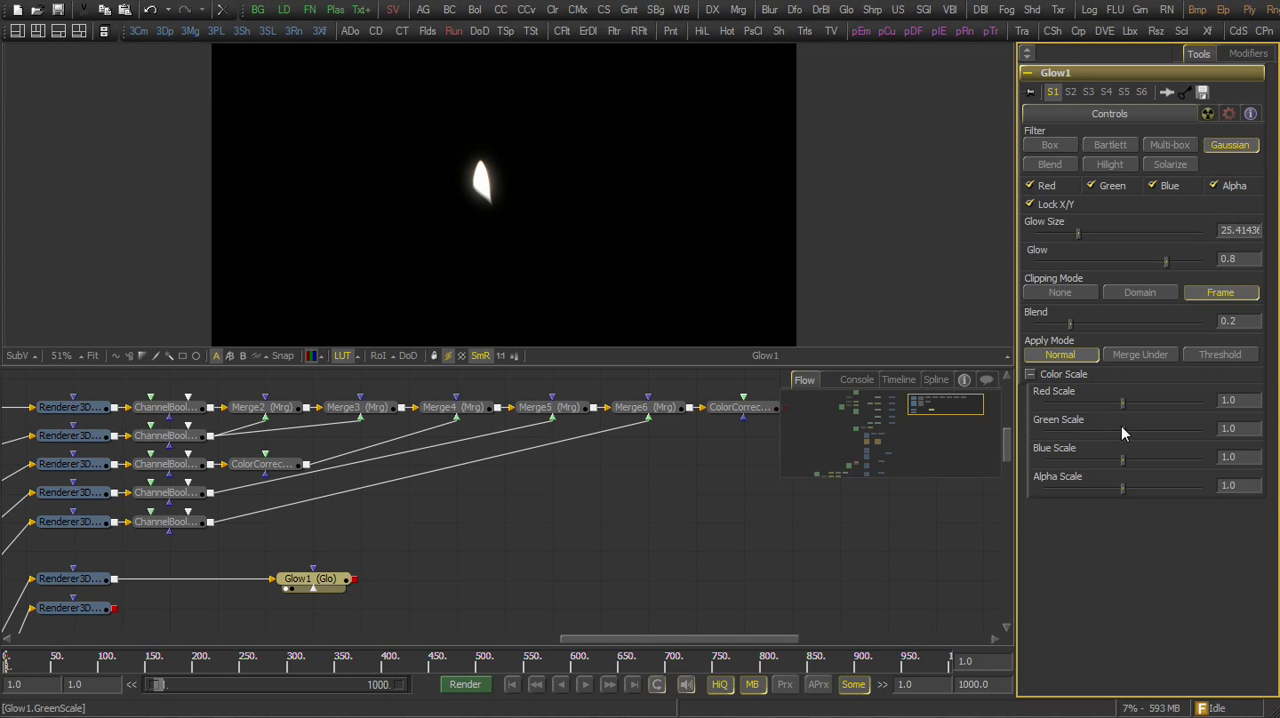
pyautogui.moveTo(1123, 426); pyautogui.dragTo(1096, 462)
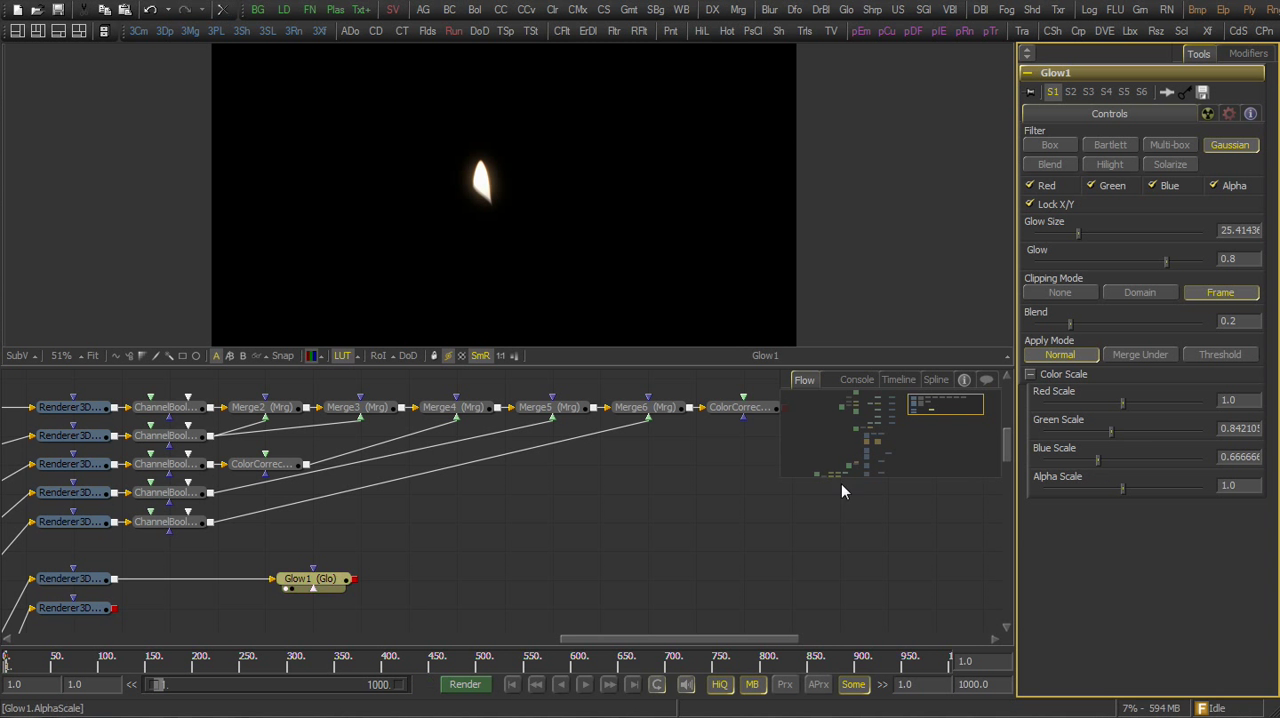
# Merge the Glow1 output as foreground over the last Color Corrector and view the combined candle and flame
pyautogui.moveTo(465, 545); pyautogui.dragTo(359, 549)
pyautogui.moveTo(255, 582); pyautogui.dragTo(684, 413)
pyautogui.moveTo(671, 592); pyautogui.dragTo(773, 270)
pyautogui.moveTo(631, 208); pyautogui.dragTo(598, 327)
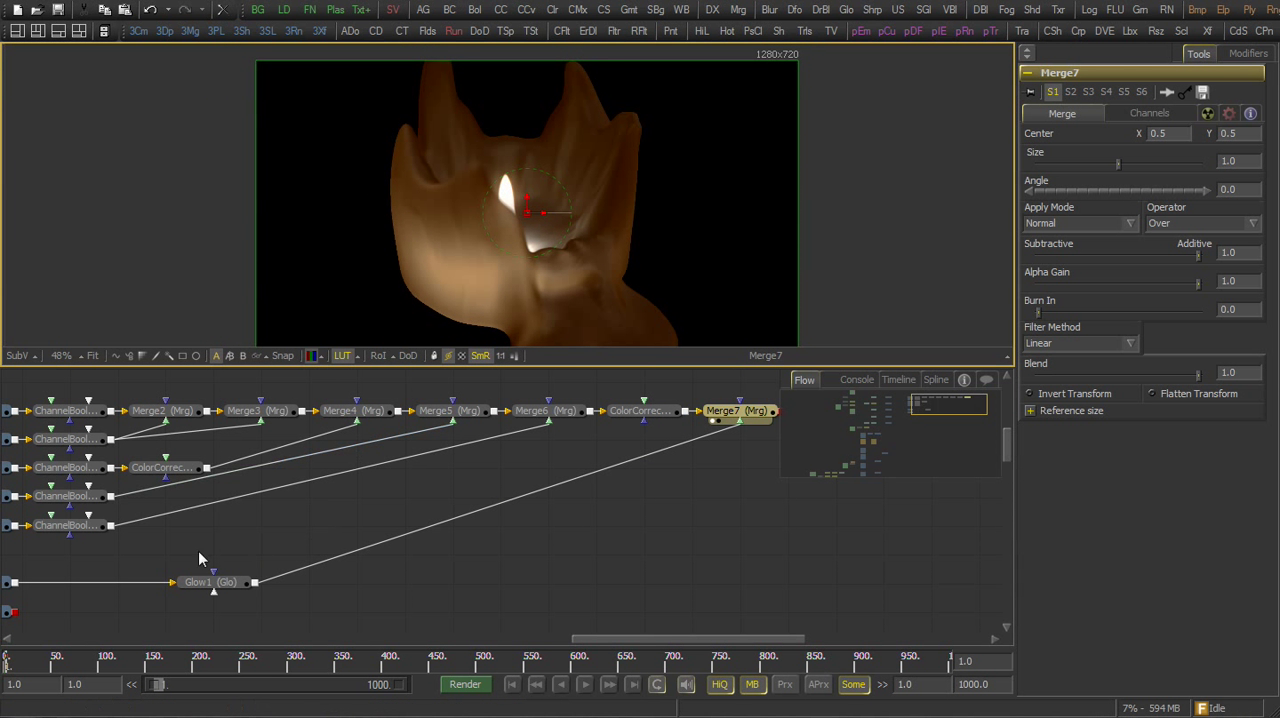
# Add a Matte Control tool, connect Merge7 to its background input and place it below Merge7
pyautogui.moveTo(152, 545); pyautogui.dragTo(235, 525)
pyautogui.moveTo(328, 512); pyautogui.dragTo(285, 519)
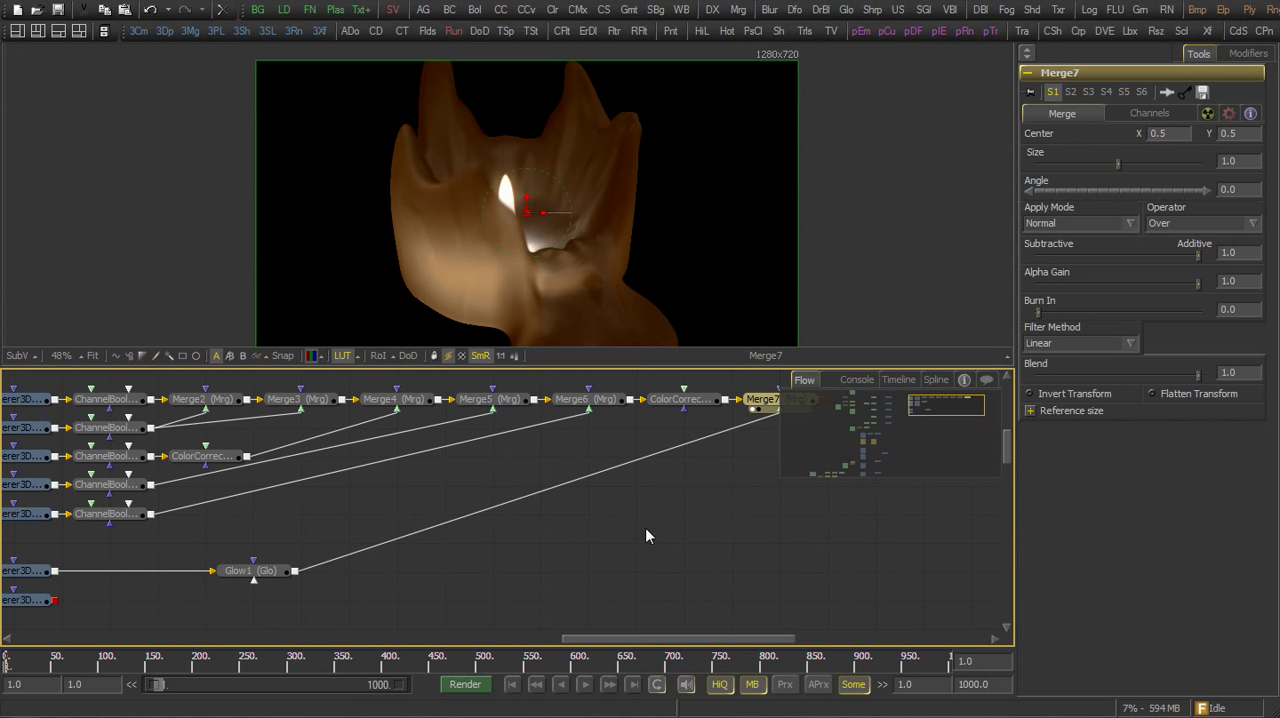
pyautogui.rightClick(678, 535)
pyautogui.moveTo(788, 532)
pyautogui.moveTo(942, 388)
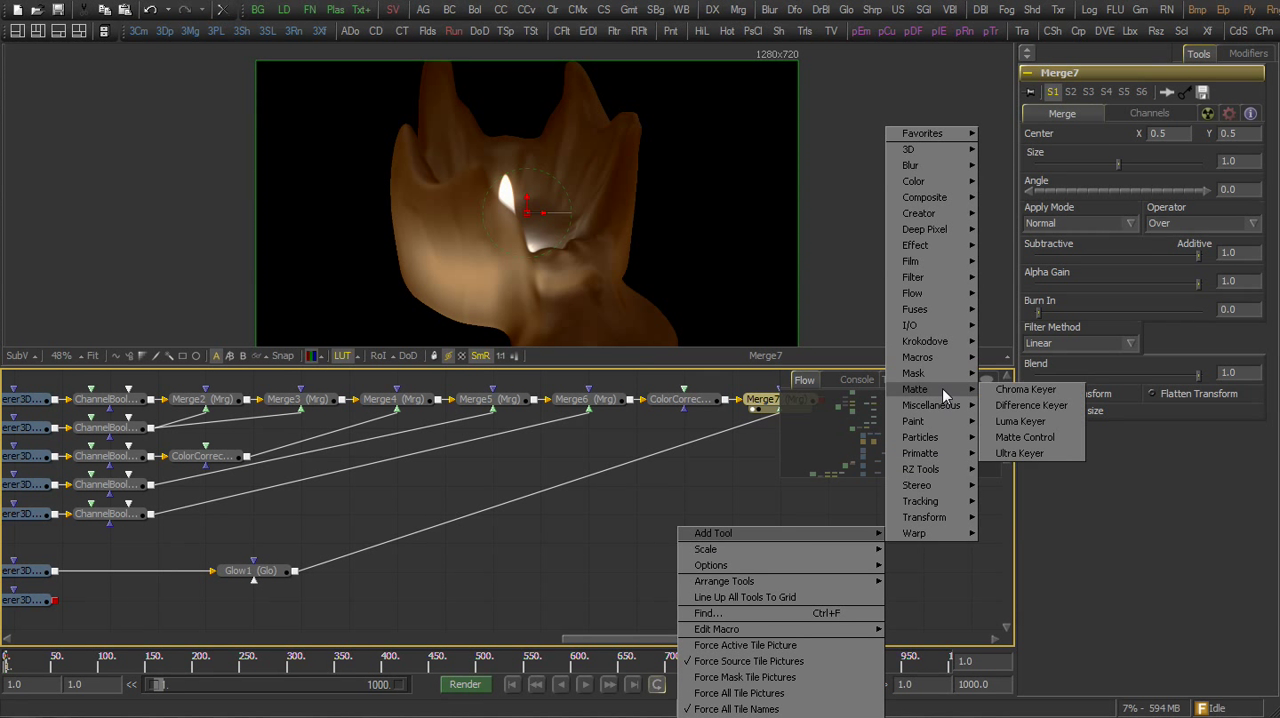
pyautogui.click(1022, 437)
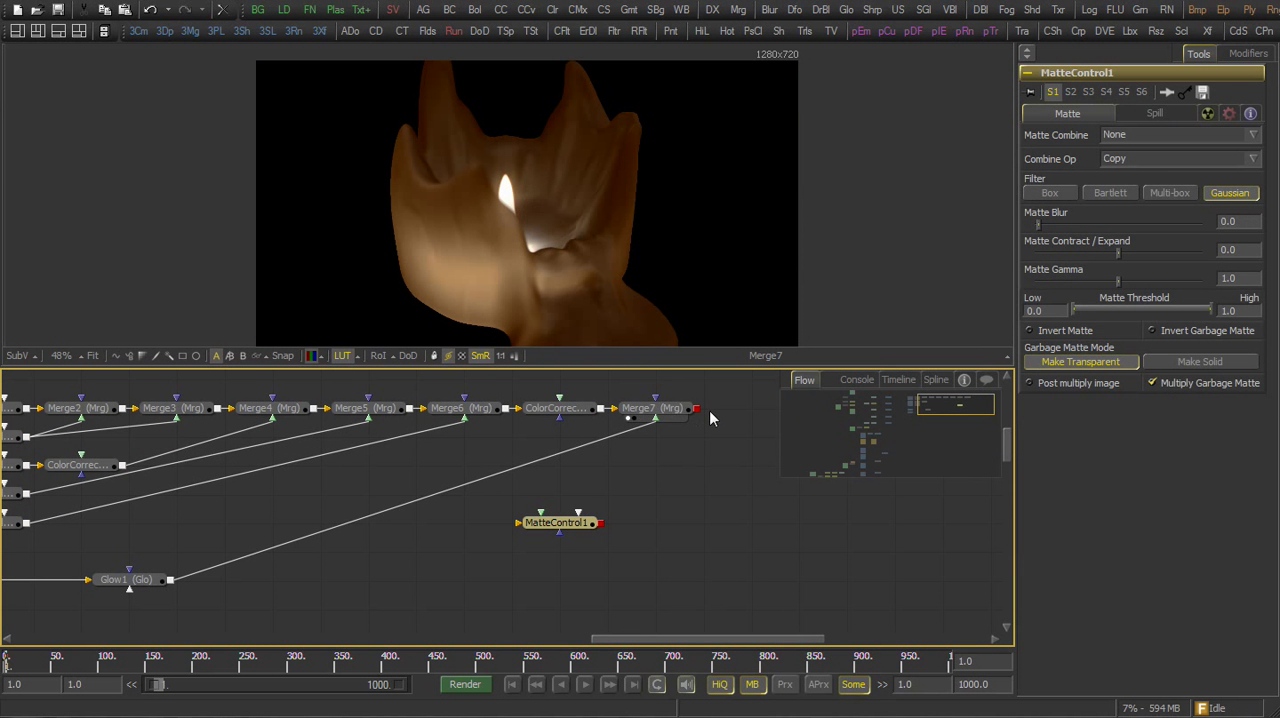
pyautogui.moveTo(674, 420); pyautogui.dragTo(648, 530)
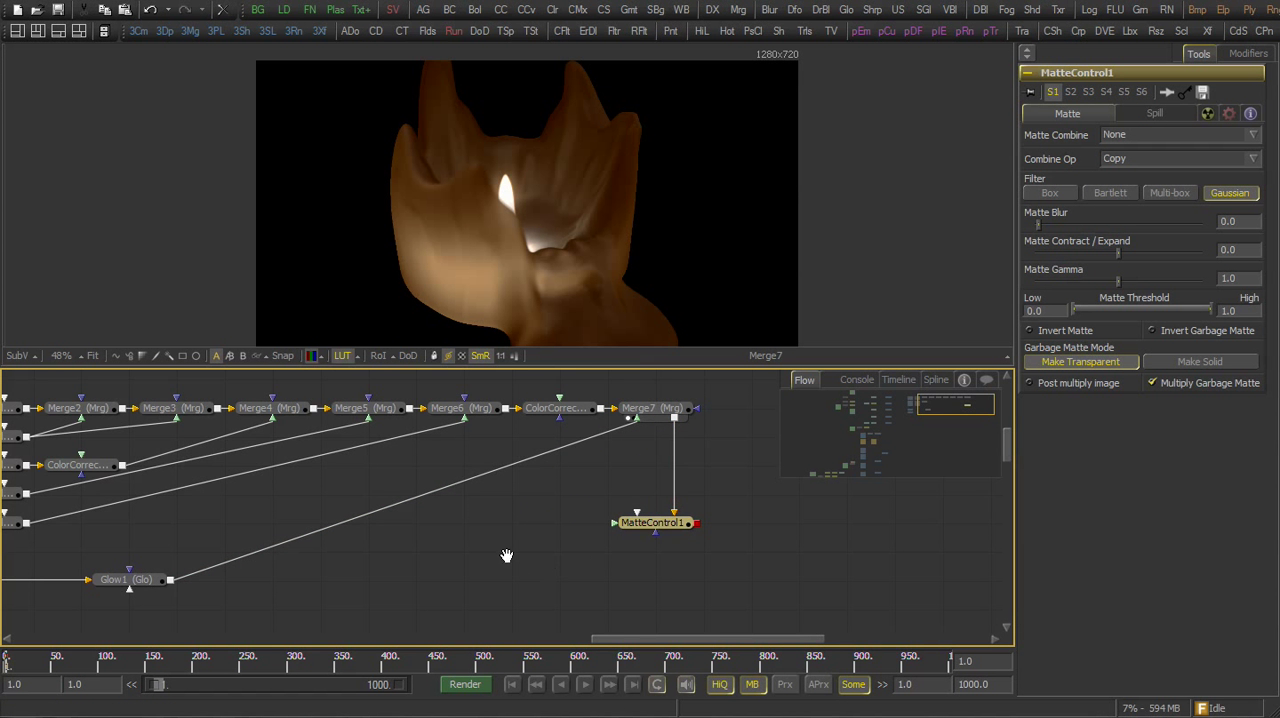
# Connect Renderer3D1_6 to the Matte Control's foreground input and move the renderer down slightly in the flow
pyautogui.moveTo(508, 556); pyautogui.dragTo(589, 549)
pyautogui.scroll(-1, 589, 549)
pyautogui.moveTo(128, 497); pyautogui.dragTo(731, 500)
pyautogui.moveTo(114, 501); pyautogui.dragTo(152, 524)
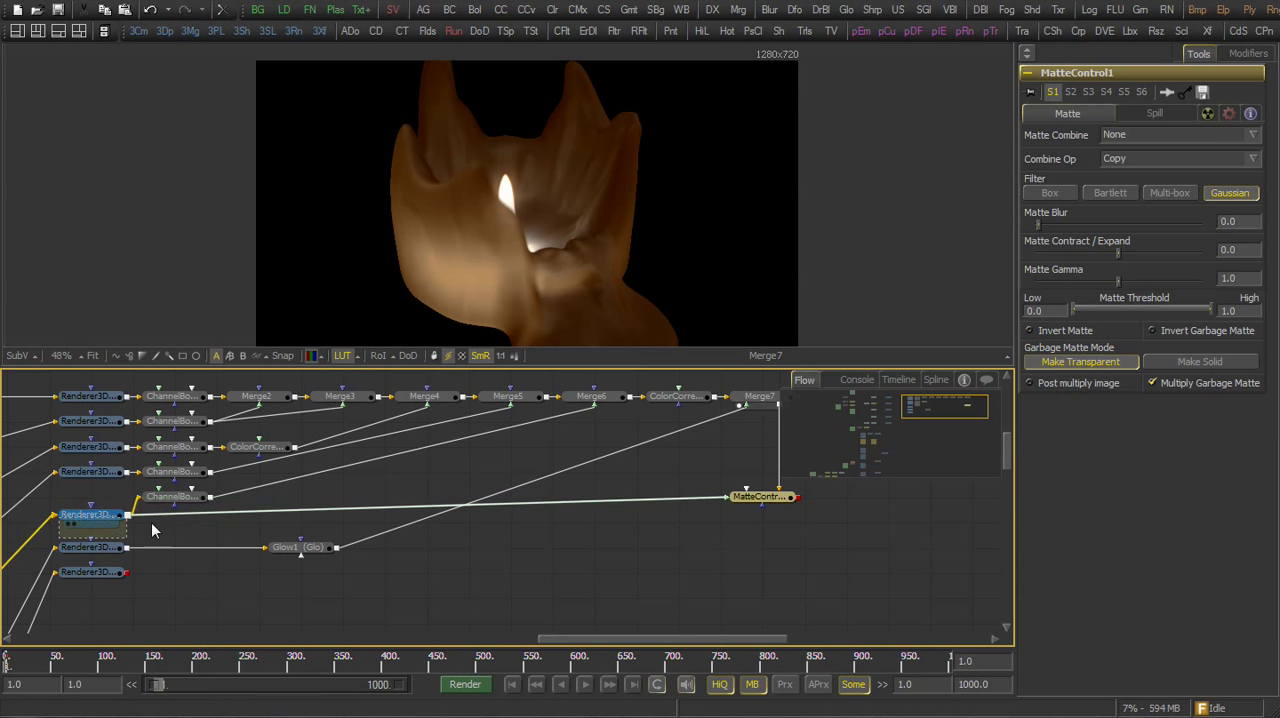
# View the Matte Control, set its Matte Combine to Combine Alpha and enable Post multiply image
pyautogui.moveTo(538, 548); pyautogui.dragTo(355, 562)
pyautogui.click(597, 513)
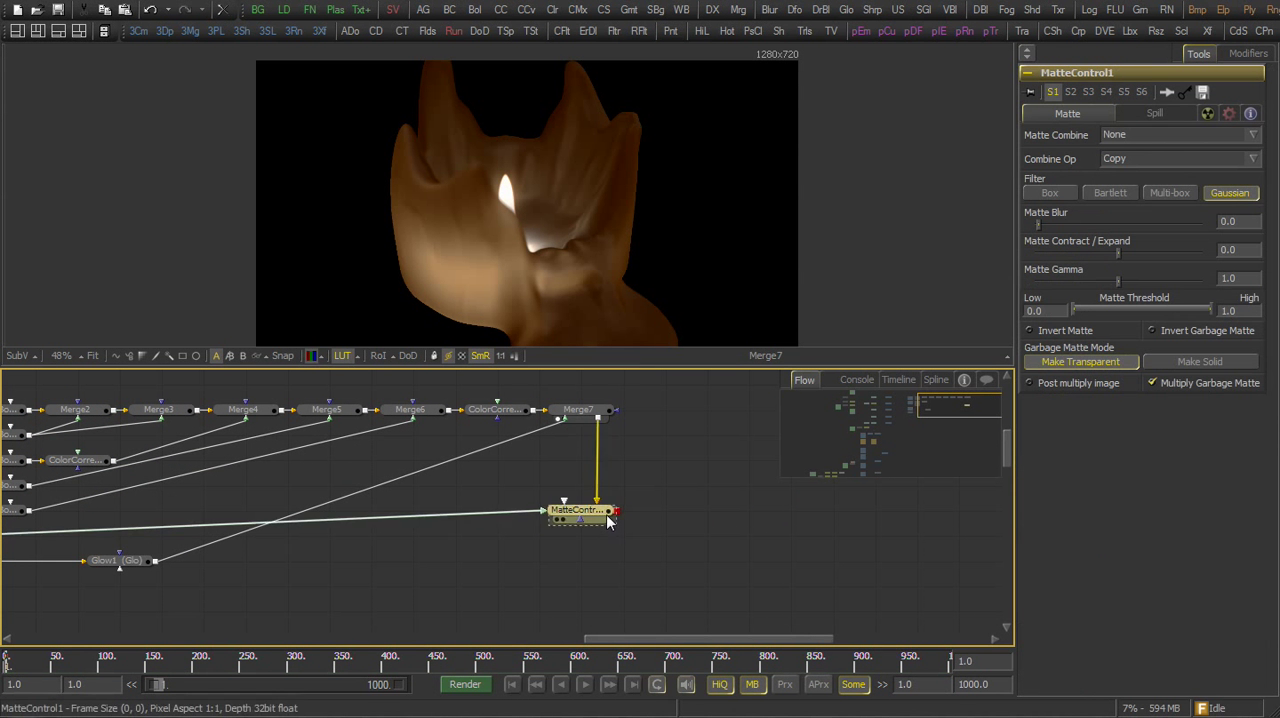
pyautogui.click(1124, 136)
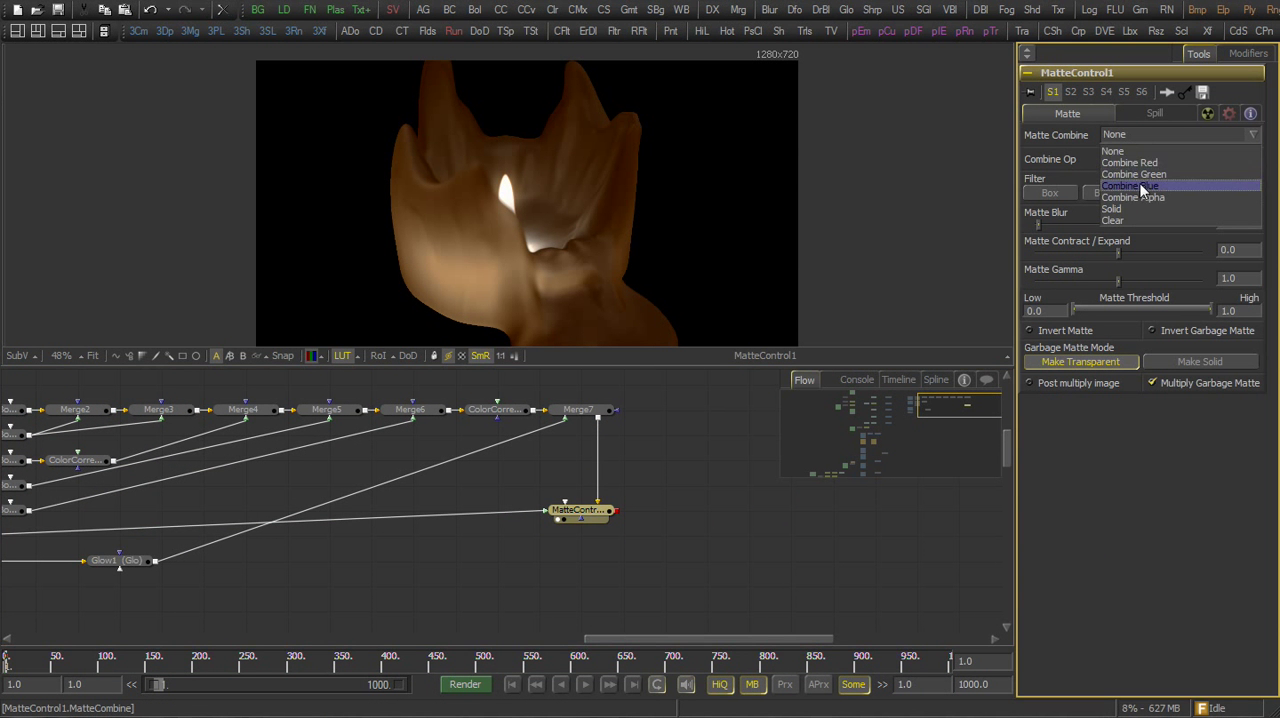
pyautogui.click(1110, 190)
pyautogui.click(1030, 383)
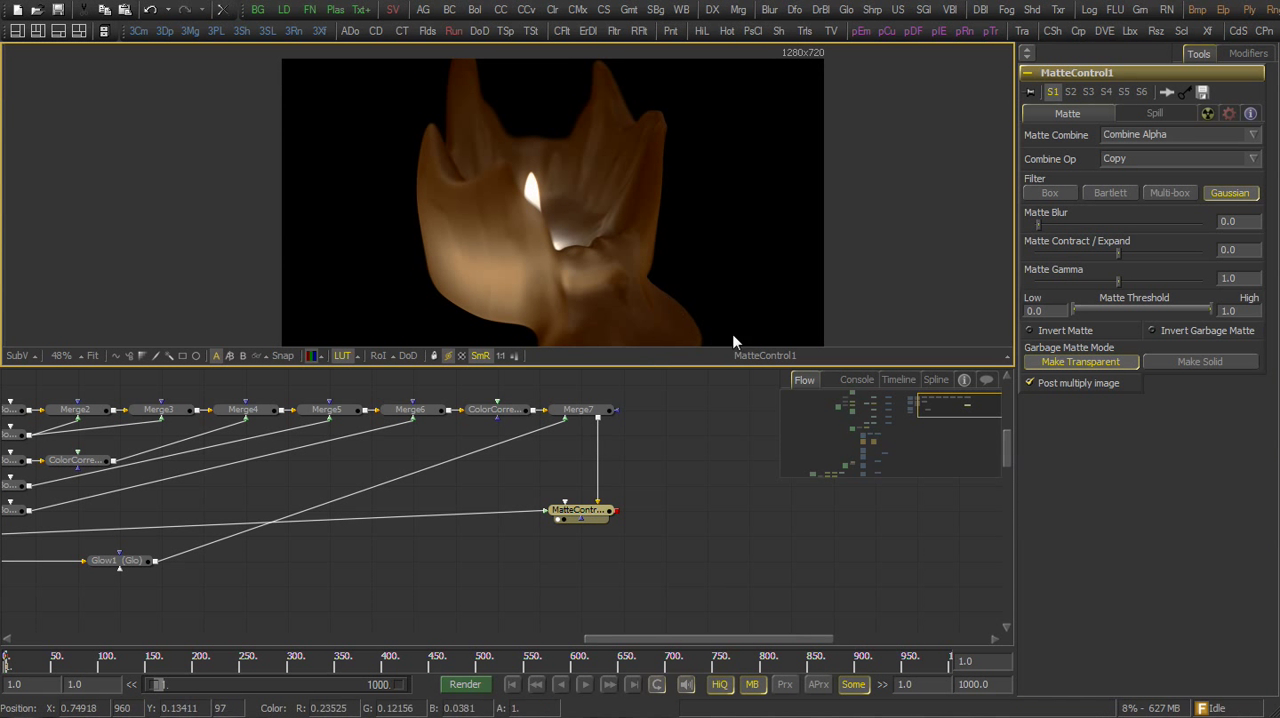
# Merge the Matte Control output over the lowest floor renderer, view the merge, and move Glow1 up in the flow
pyautogui.moveTo(449, 561); pyautogui.dragTo(557, 524)
pyautogui.scroll(-1, 557, 524)
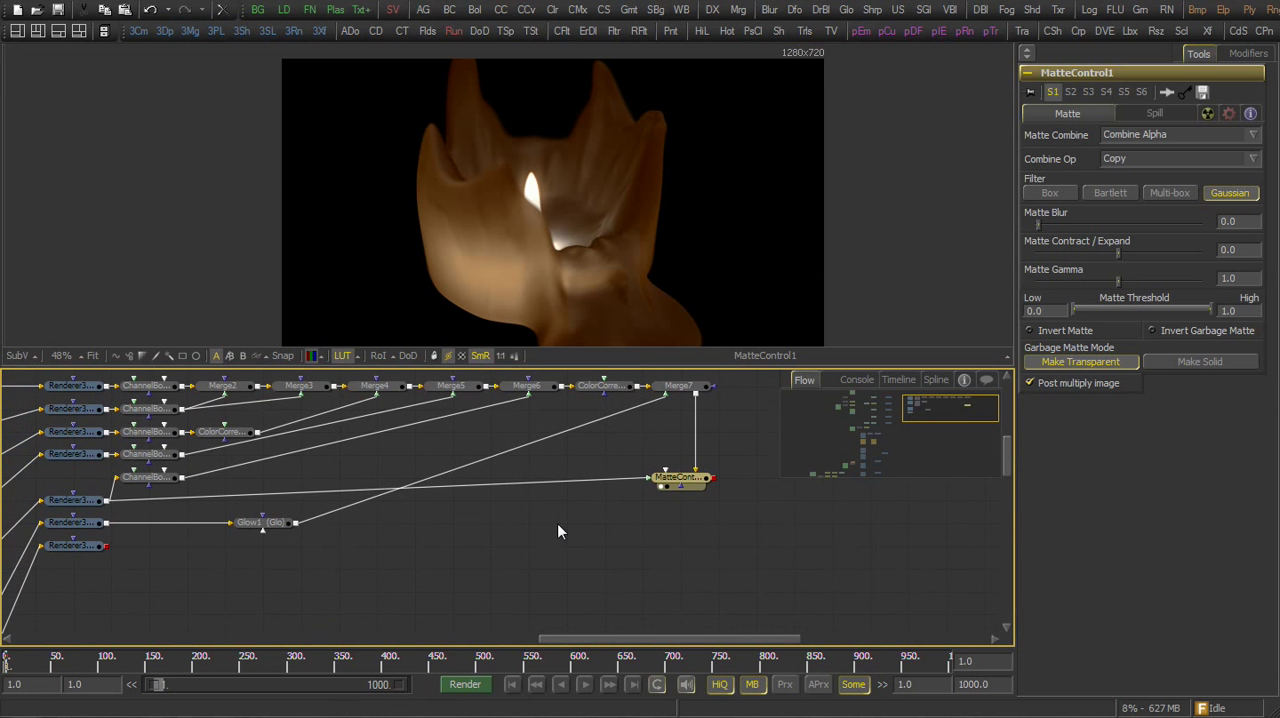
pyautogui.moveTo(712, 478); pyautogui.dragTo(105, 545)
pyautogui.moveTo(678, 546); pyautogui.dragTo(656, 335)
pyautogui.moveTo(276, 526); pyautogui.dragTo(389, 458)
pyautogui.moveTo(512, 518); pyautogui.dragTo(410, 535)
pyautogui.moveTo(573, 283); pyautogui.dragTo(584, 269)
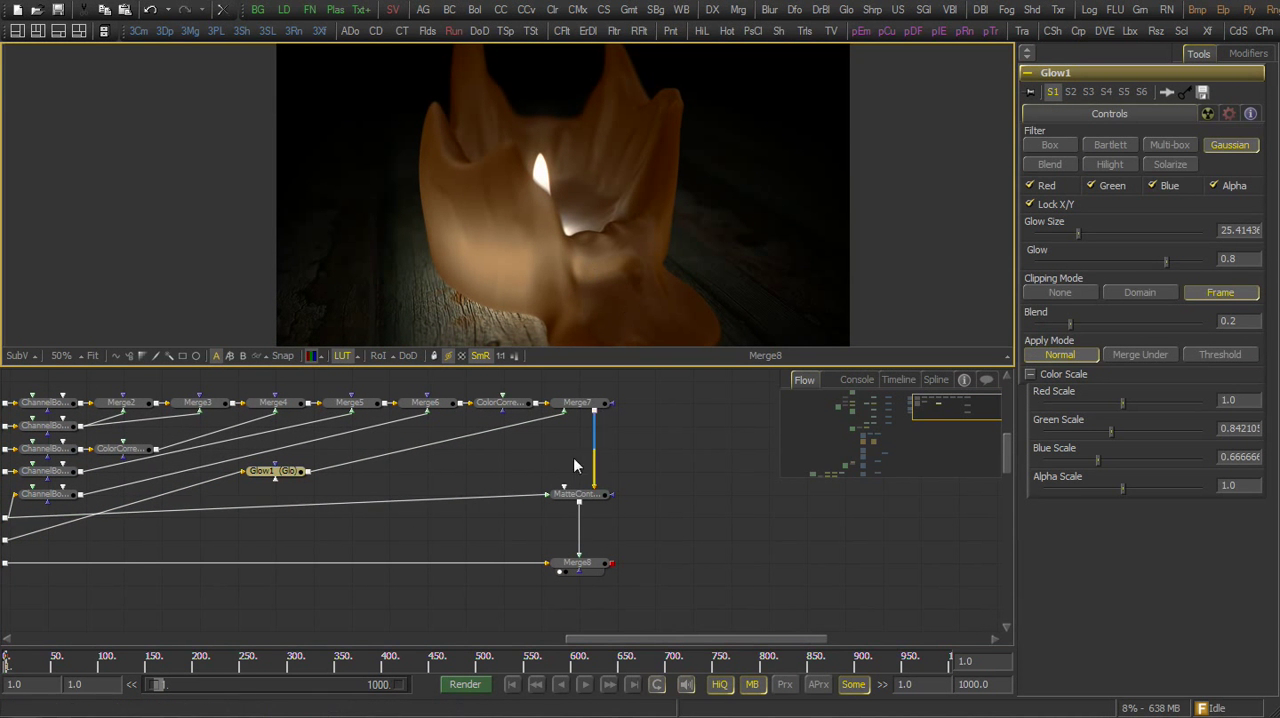
# Add a Bitmap mask fed by the Matte Control, view it, and set soft edge to about 0.055 and center Y to about 0.44
pyautogui.moveTo(516, 485); pyautogui.dragTo(568, 485)
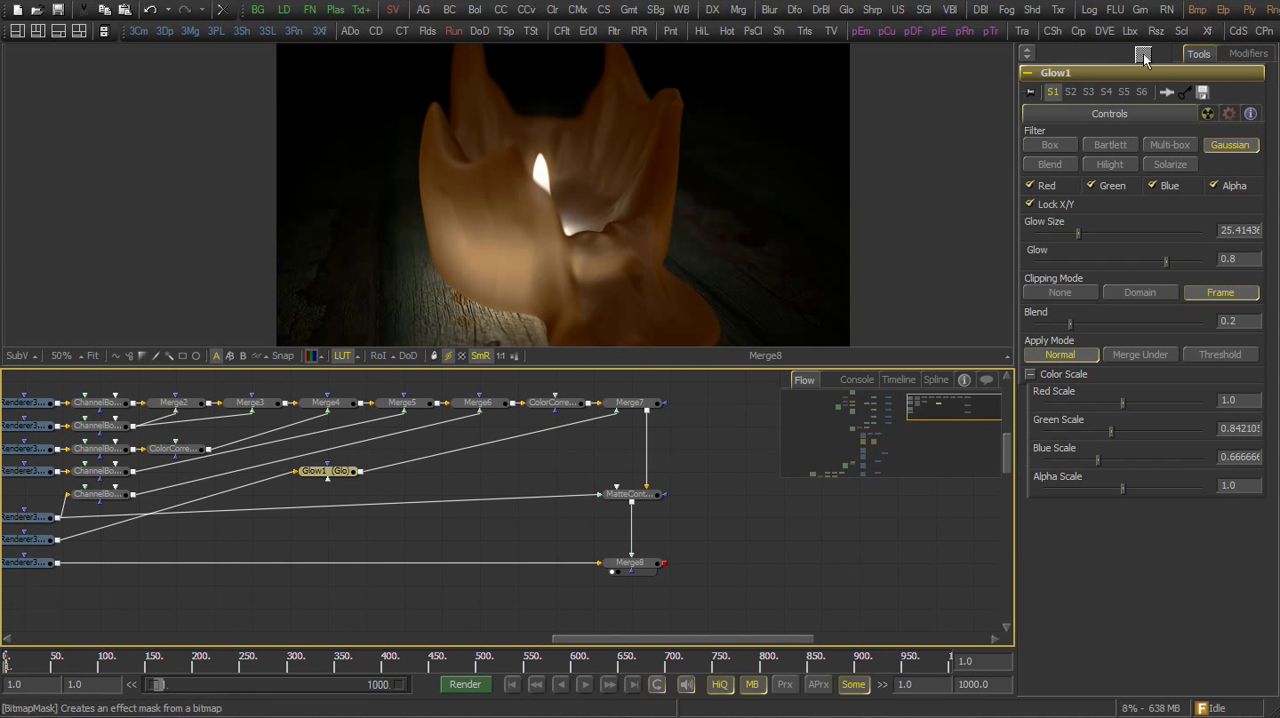
pyautogui.click(535, 525)
pyautogui.moveTo(646, 410); pyautogui.dragTo(631, 503)
pyautogui.moveTo(548, 520); pyautogui.dragTo(585, 342)
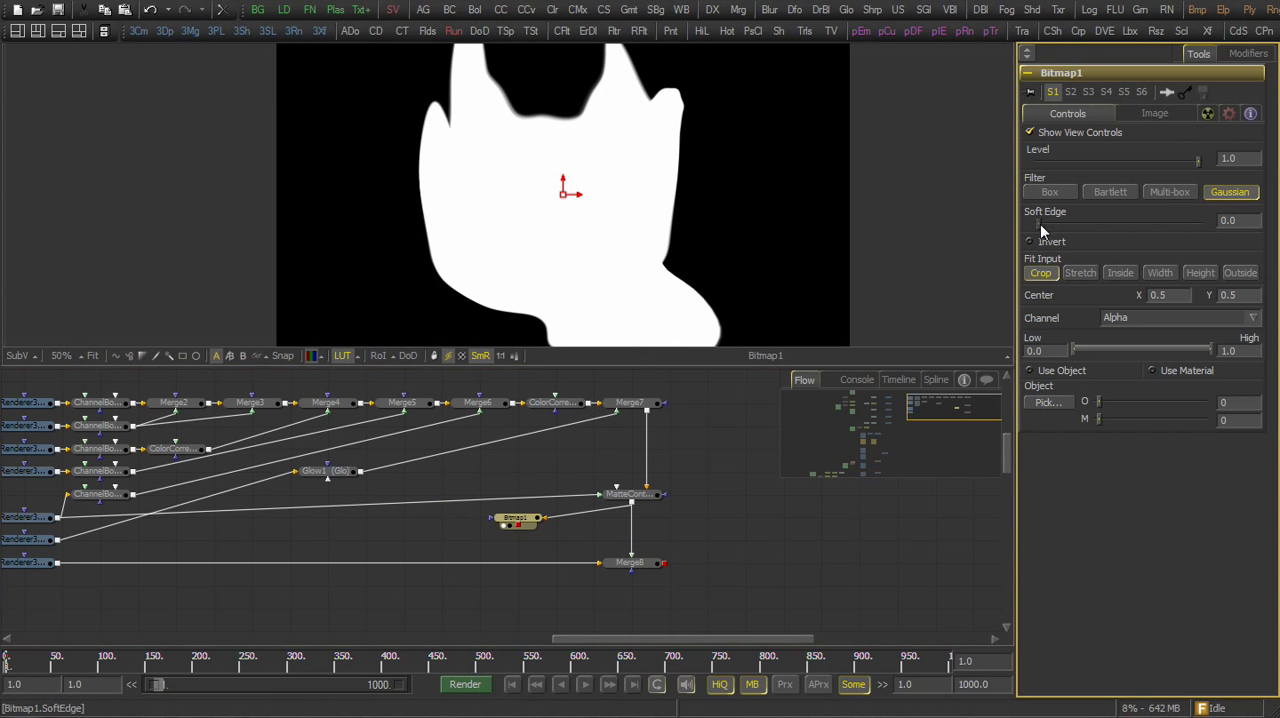
pyautogui.moveTo(1040, 224); pyautogui.dragTo(1081, 221)
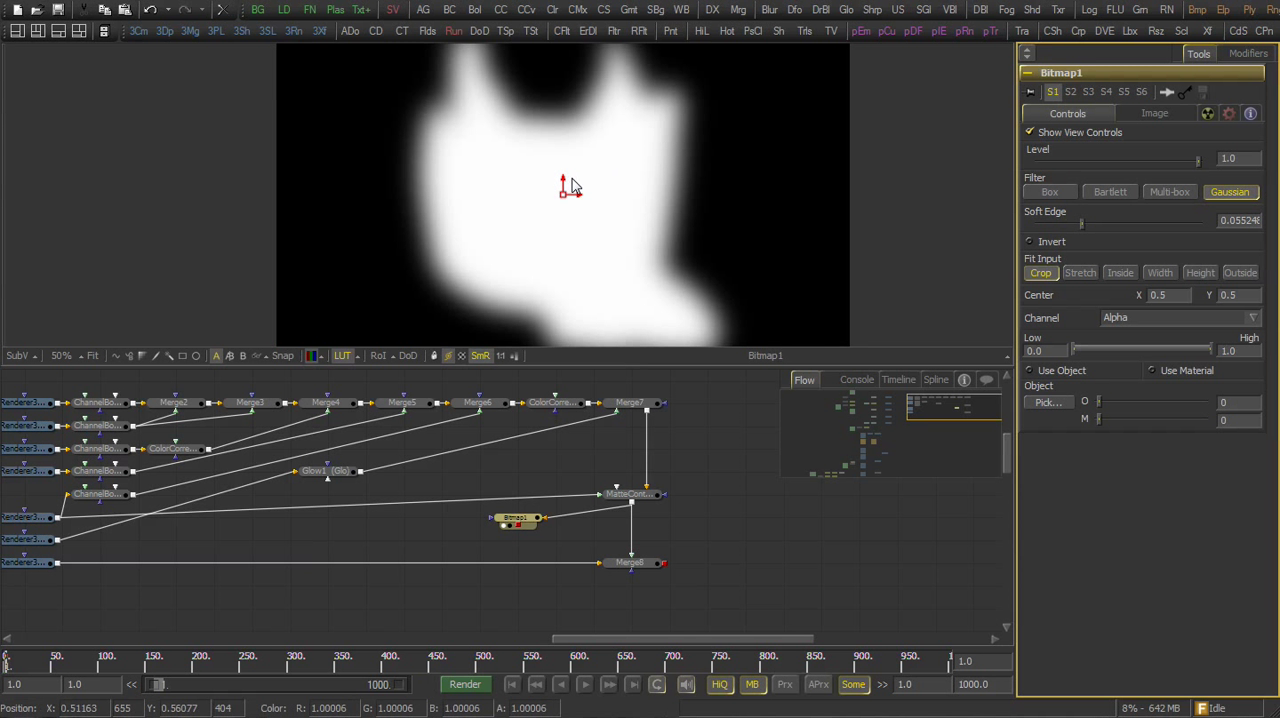
pyautogui.moveTo(569, 189); pyautogui.dragTo(566, 247)
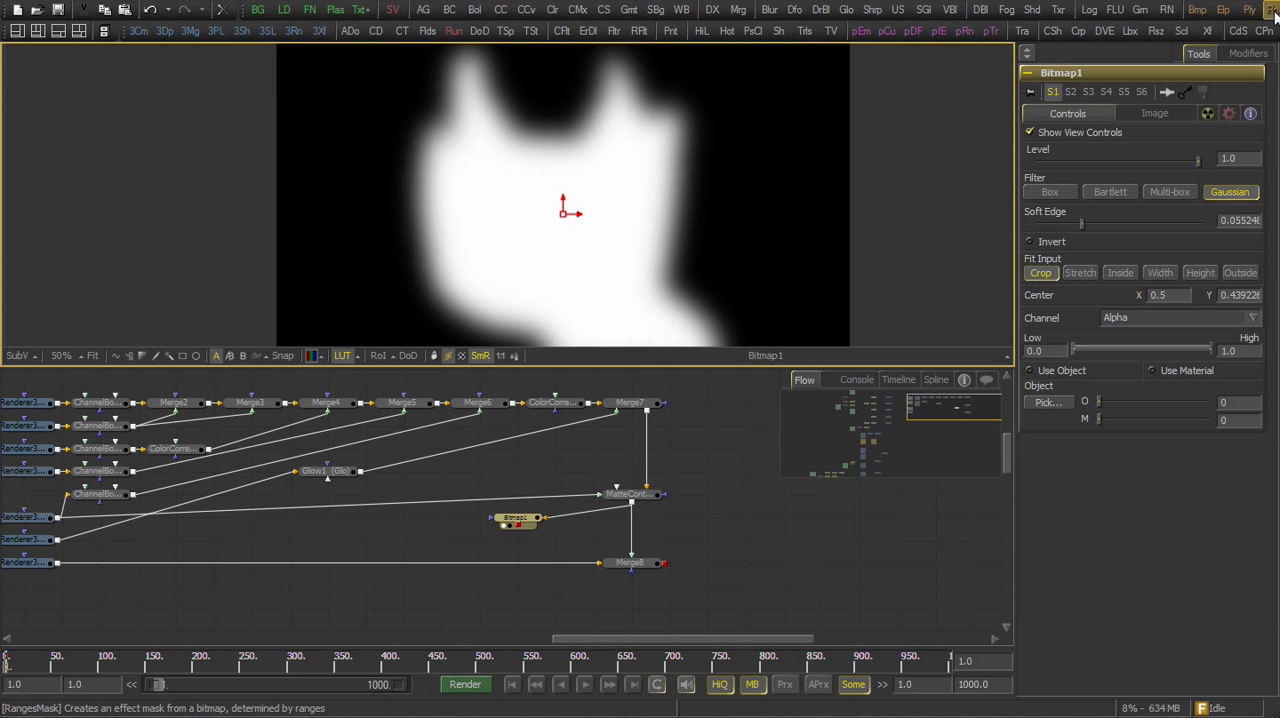
# Add a Rectangle mask with center Y about 0.17 and width about 1.36, connect Bitmap1 to it, and view it
pyautogui.rightClick(524, 537)
pyautogui.moveTo(596, 551)
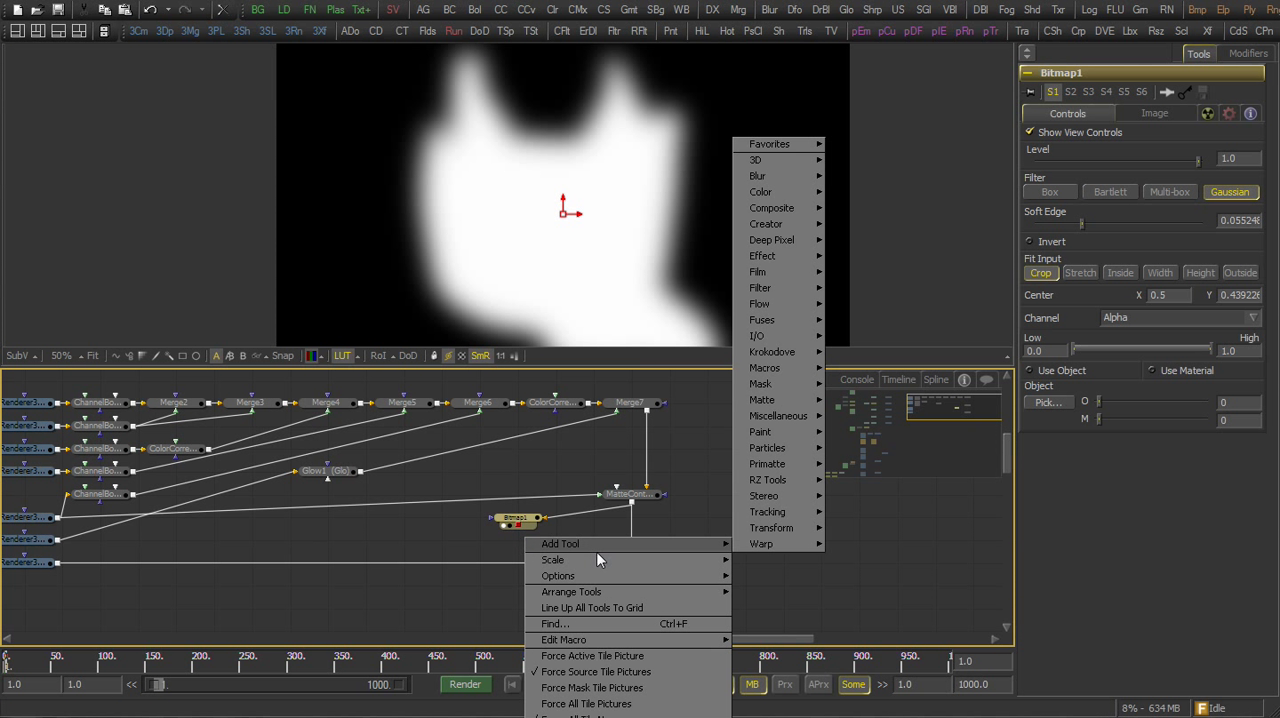
pyautogui.moveTo(788, 388)
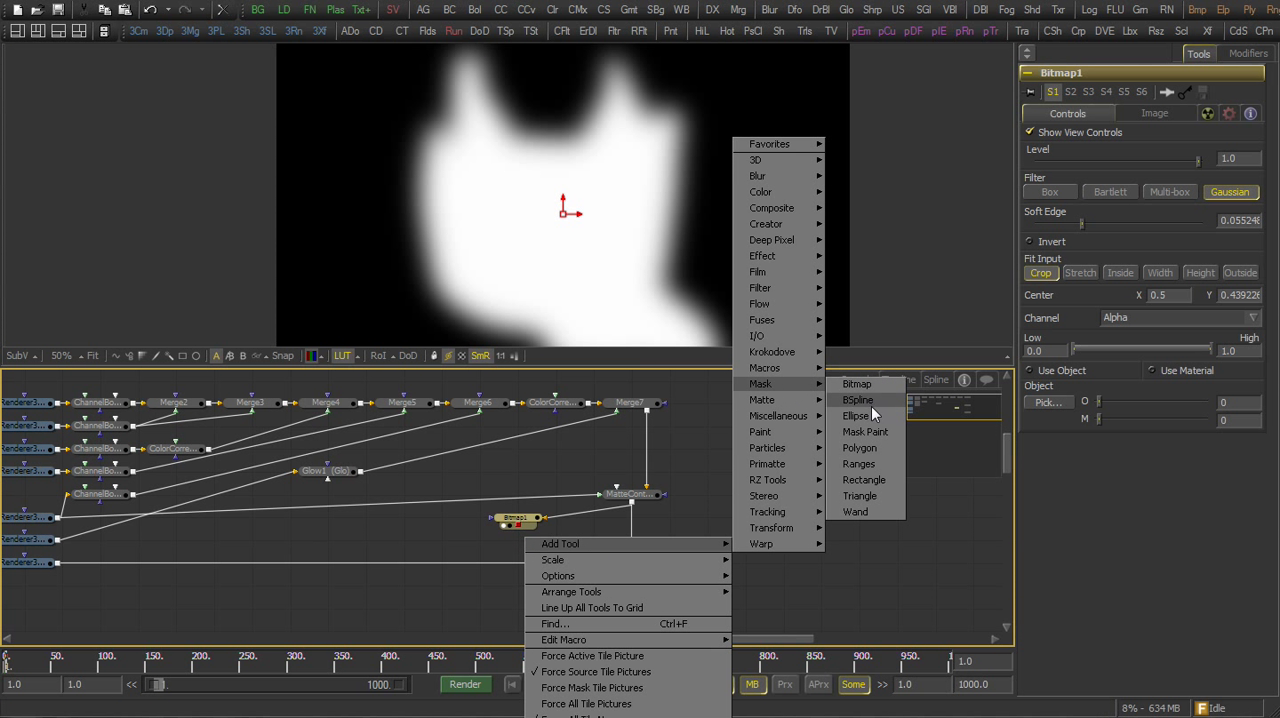
pyautogui.click(867, 480)
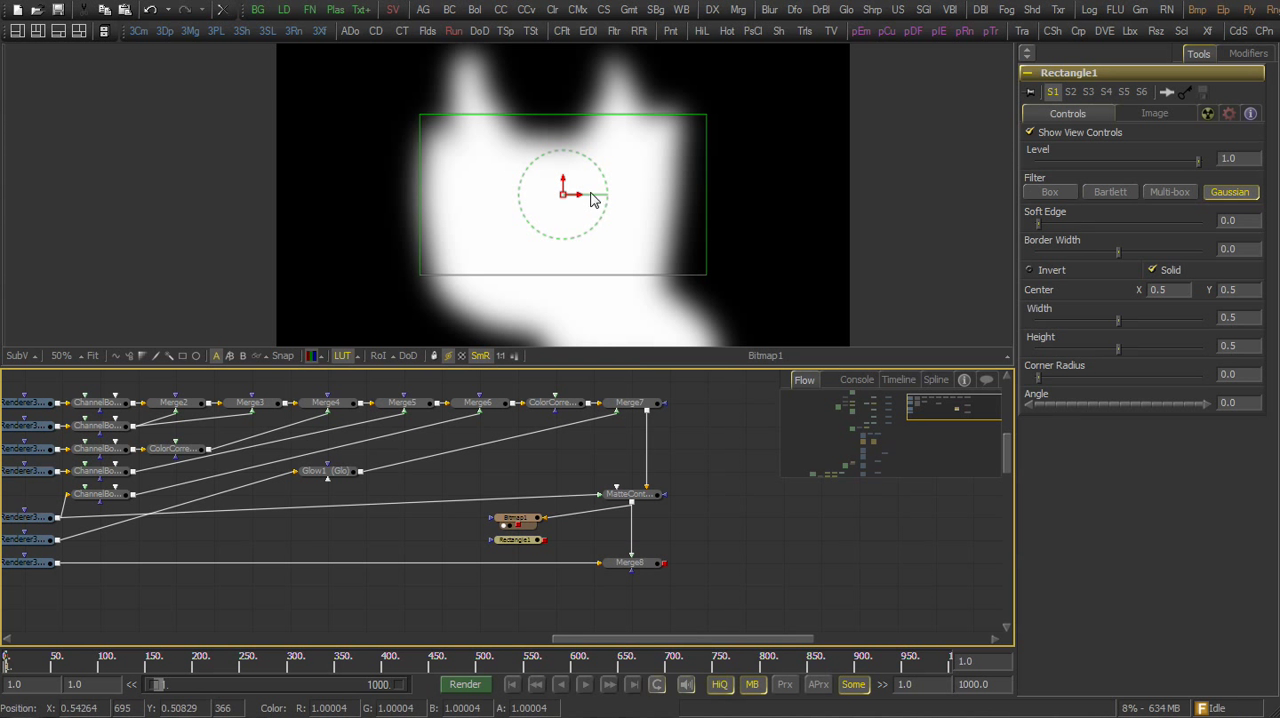
pyautogui.moveTo(566, 179); pyautogui.dragTo(569, 285)
pyautogui.moveTo(603, 239); pyautogui.dragTo(626, 196)
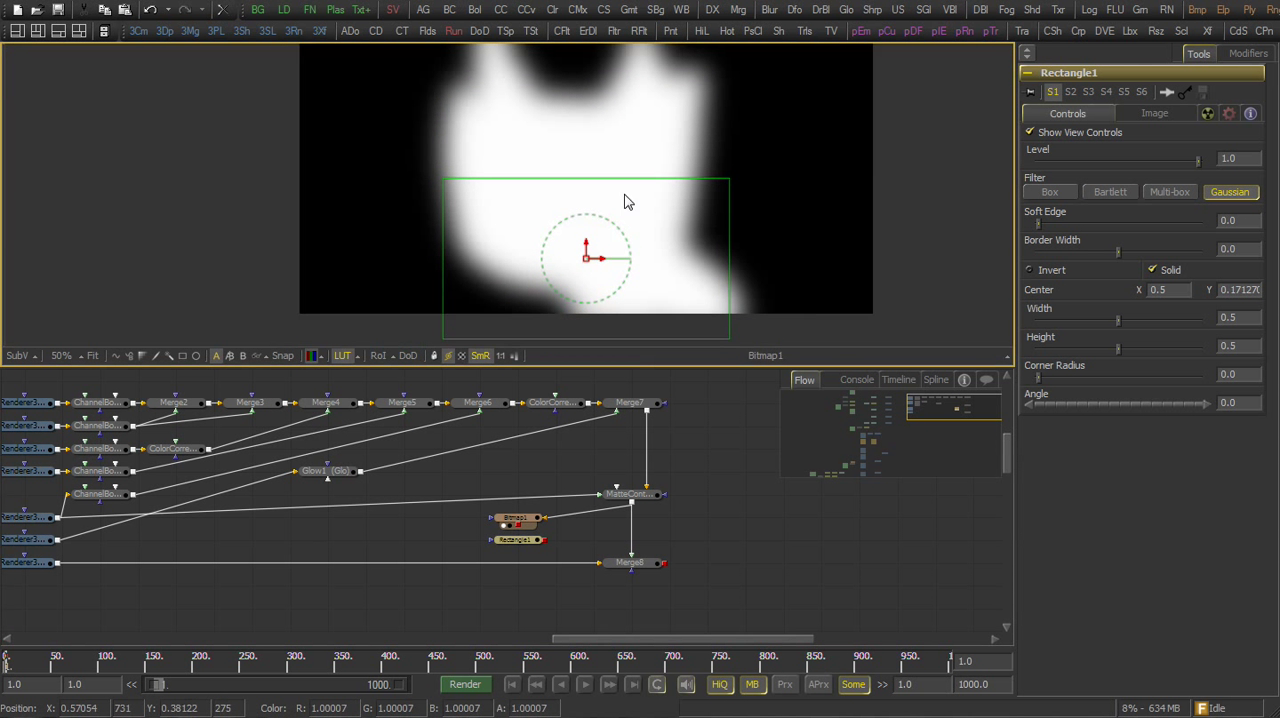
pyautogui.scroll(-1, 600, 204)
pyautogui.moveTo(704, 249); pyautogui.dragTo(930, 245)
pyautogui.moveTo(519, 535); pyautogui.dragTo(571, 317)
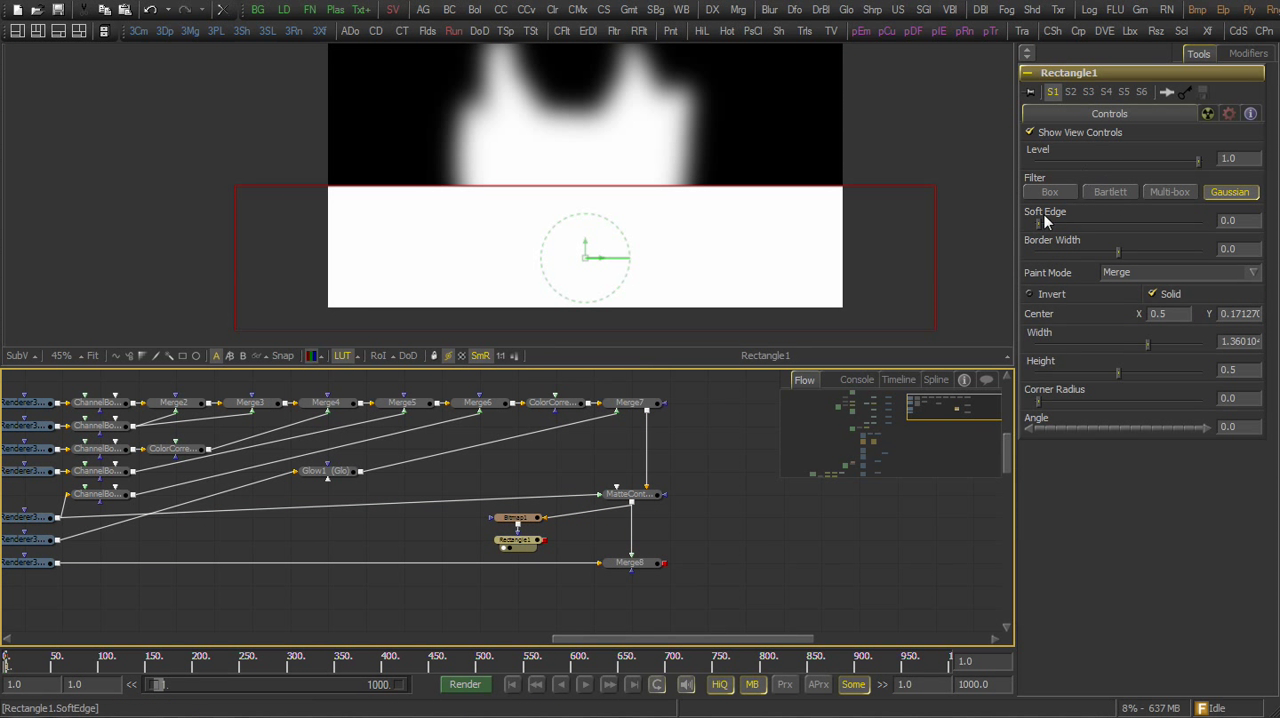
# Give Rectangle1 a soft edge of about 0.13, Multiply paint mode and a center Y of about 0.10
pyautogui.moveTo(1045, 222); pyautogui.dragTo(1141, 222)
pyautogui.click(1137, 272)
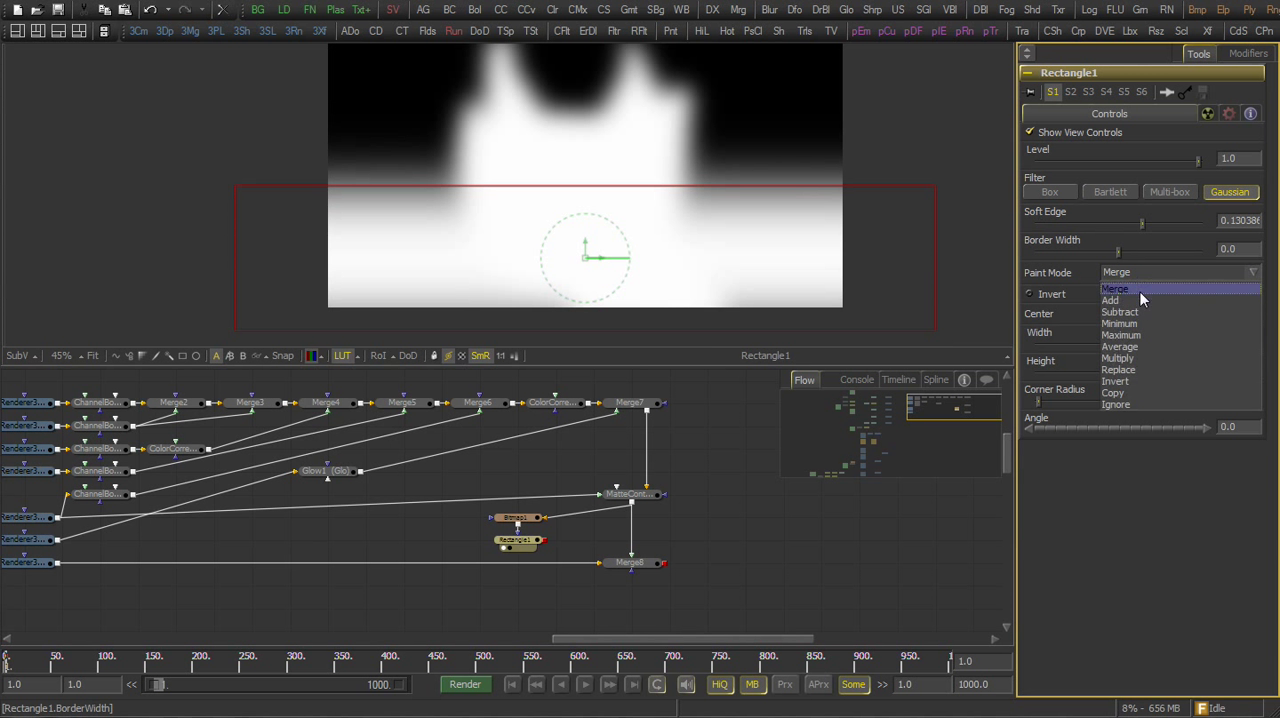
pyautogui.click(1134, 357)
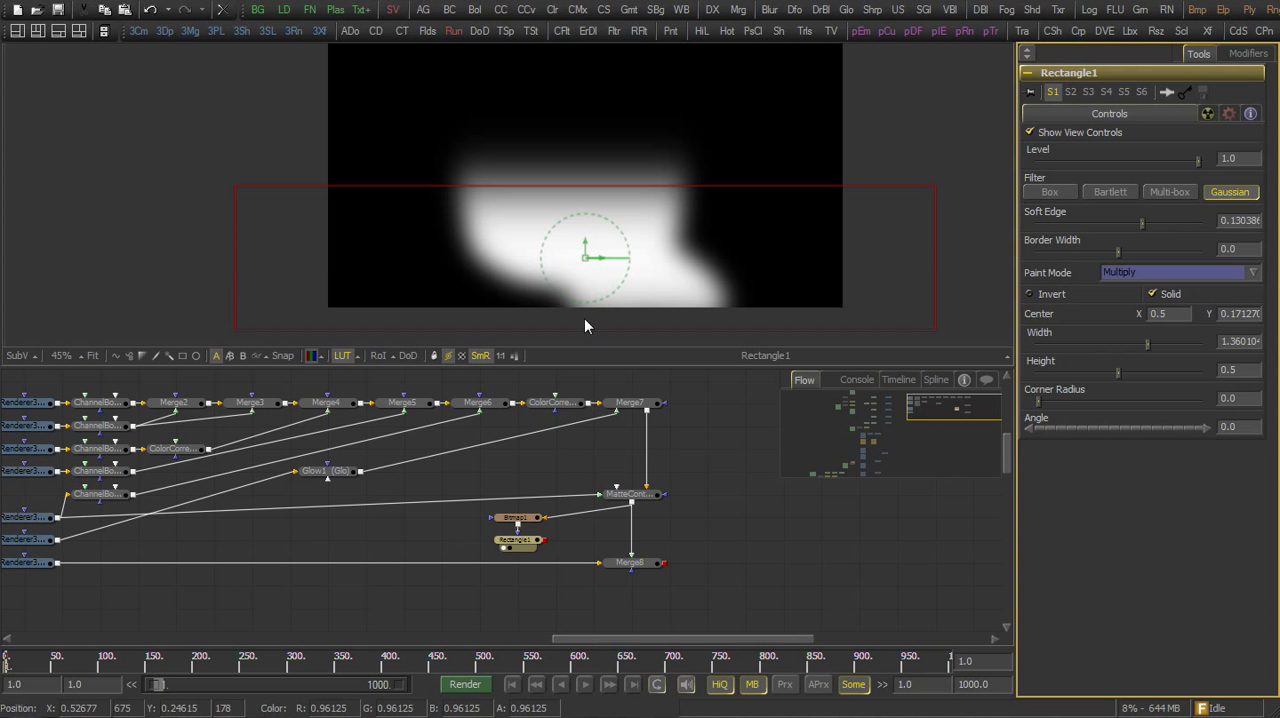
pyautogui.moveTo(585, 256); pyautogui.dragTo(592, 275)
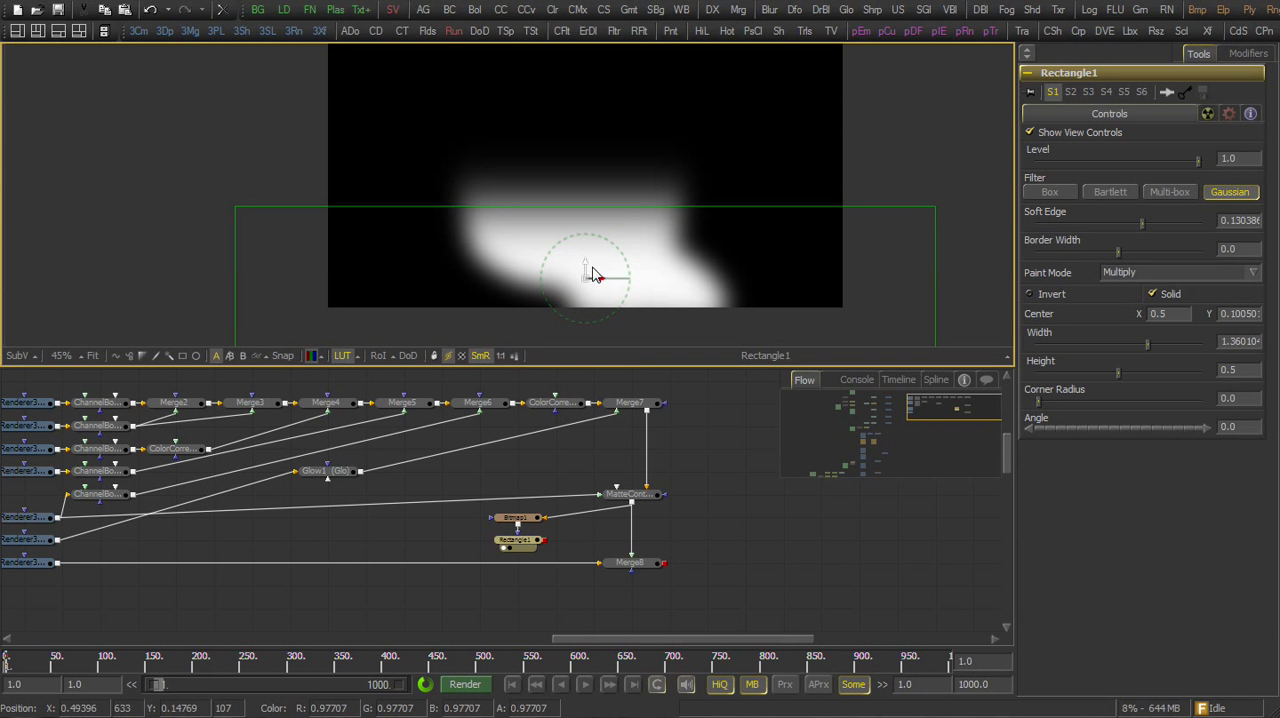
# Insert a Brightness Contrast masked by Rectangle1 between the floor renderer and Merge8, set gain to about 0.01, and view Merge8
pyautogui.moveTo(452, 14); pyautogui.dragTo(515, 561)
pyautogui.click(535, 562)
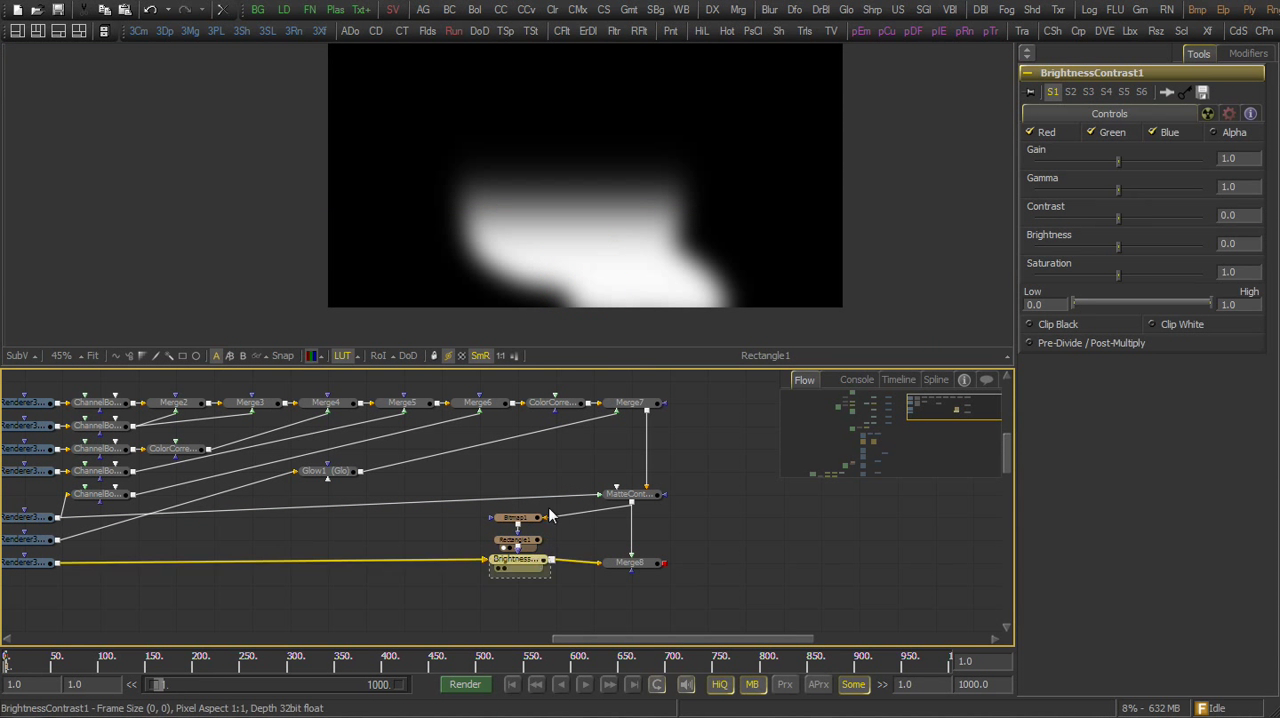
pyautogui.press('1')
pyautogui.moveTo(1122, 155); pyautogui.dragTo(980, 197)
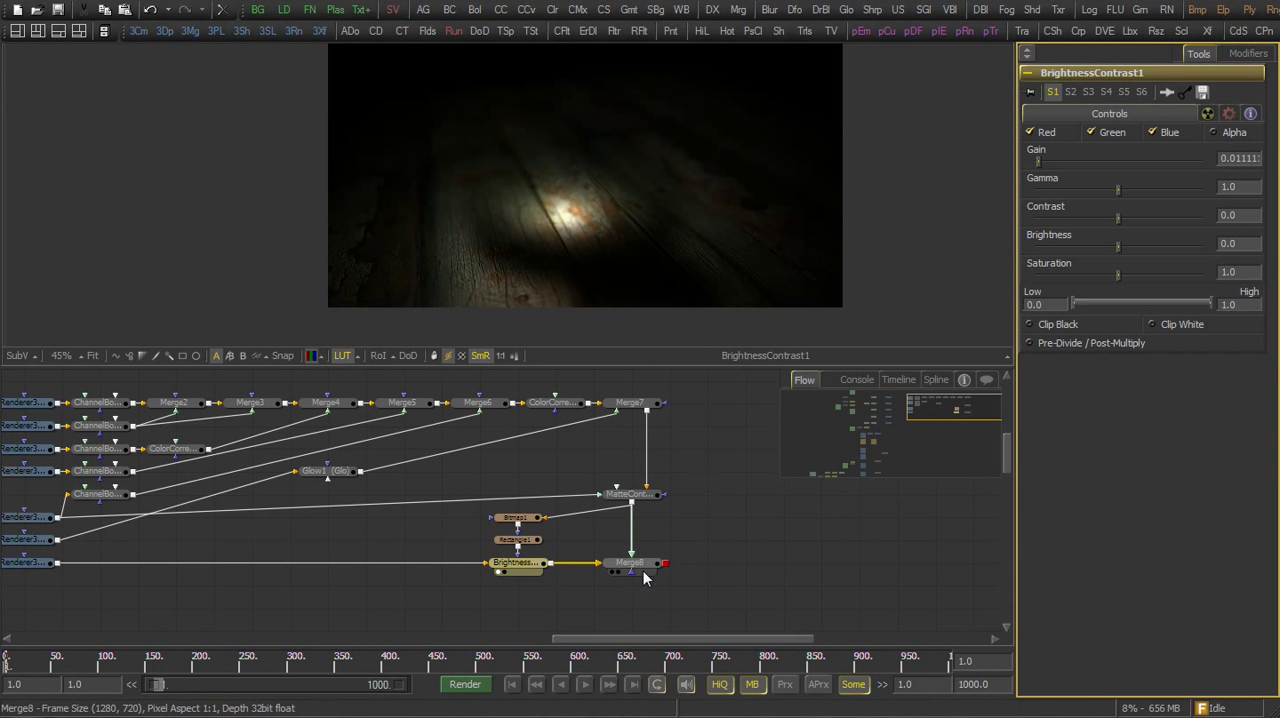
pyautogui.moveTo(643, 571); pyautogui.dragTo(660, 248)
# Insert a second Brightness Contrast tool between the Matte Control and Merge8's foreground input
pyautogui.moveTo(630, 506); pyautogui.dragTo(600, 497)
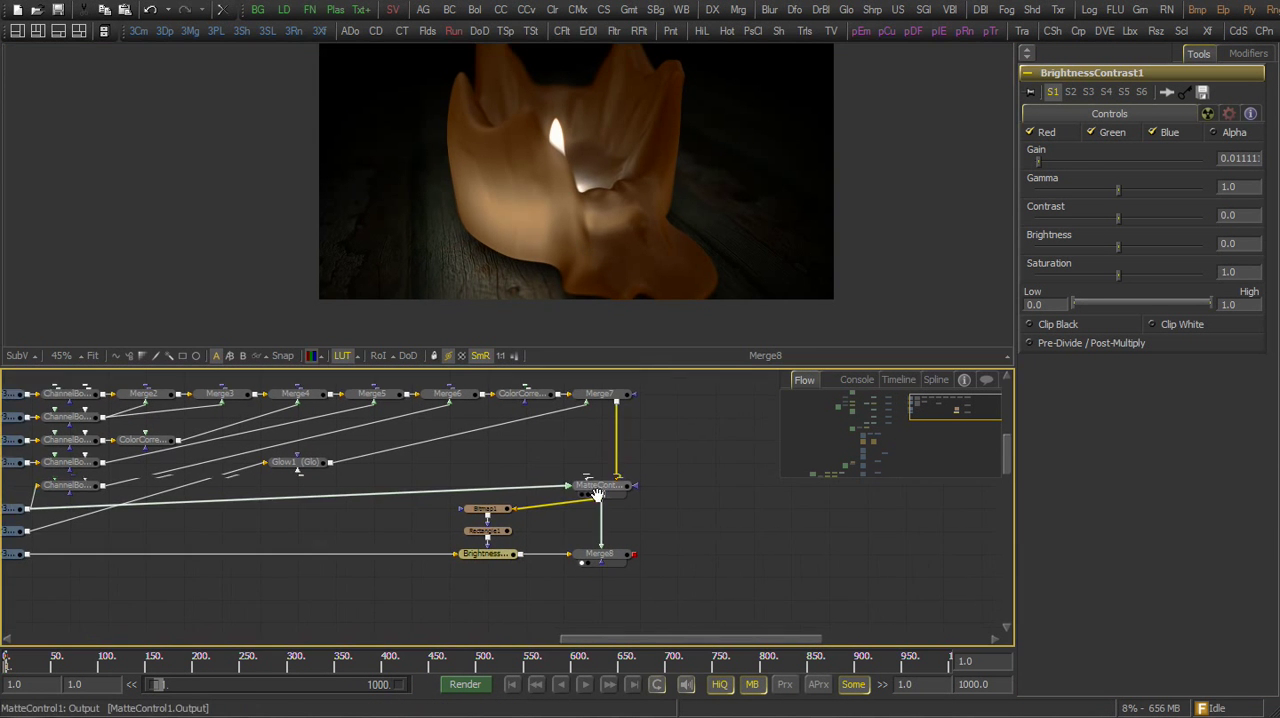
pyautogui.scroll(2, 630, 493)
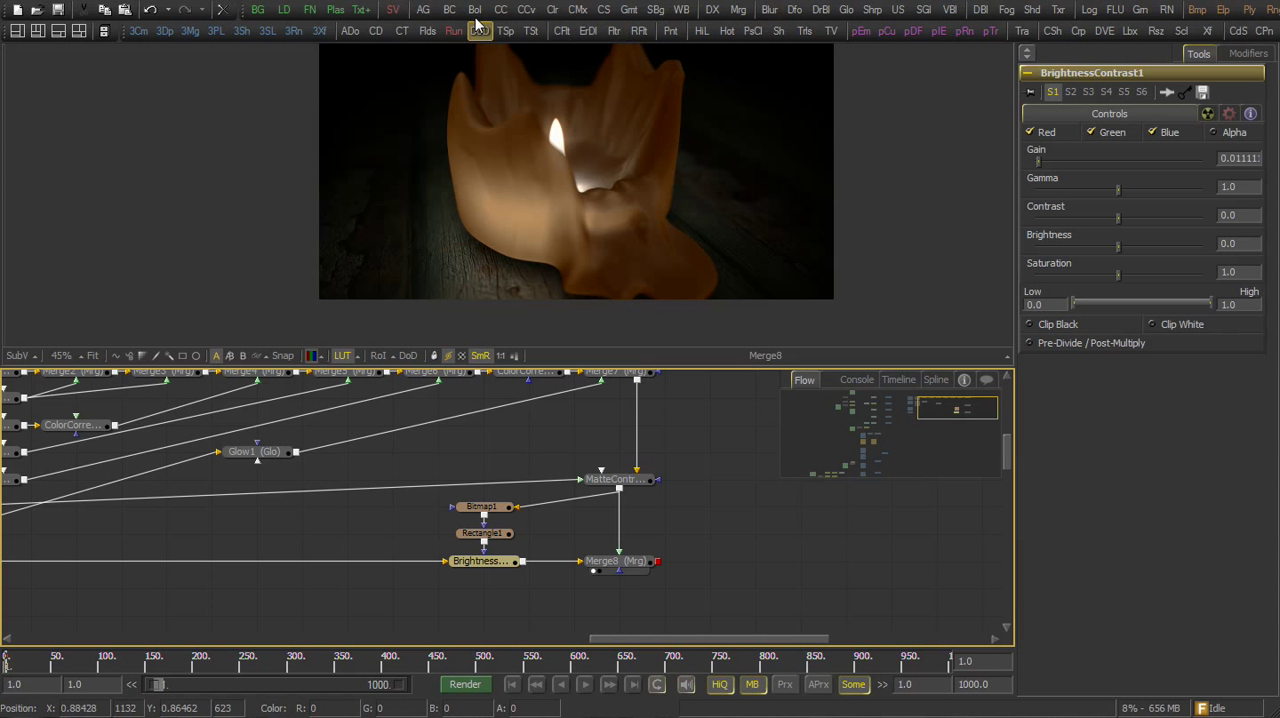
pyautogui.moveTo(479, 28); pyautogui.dragTo(617, 541)
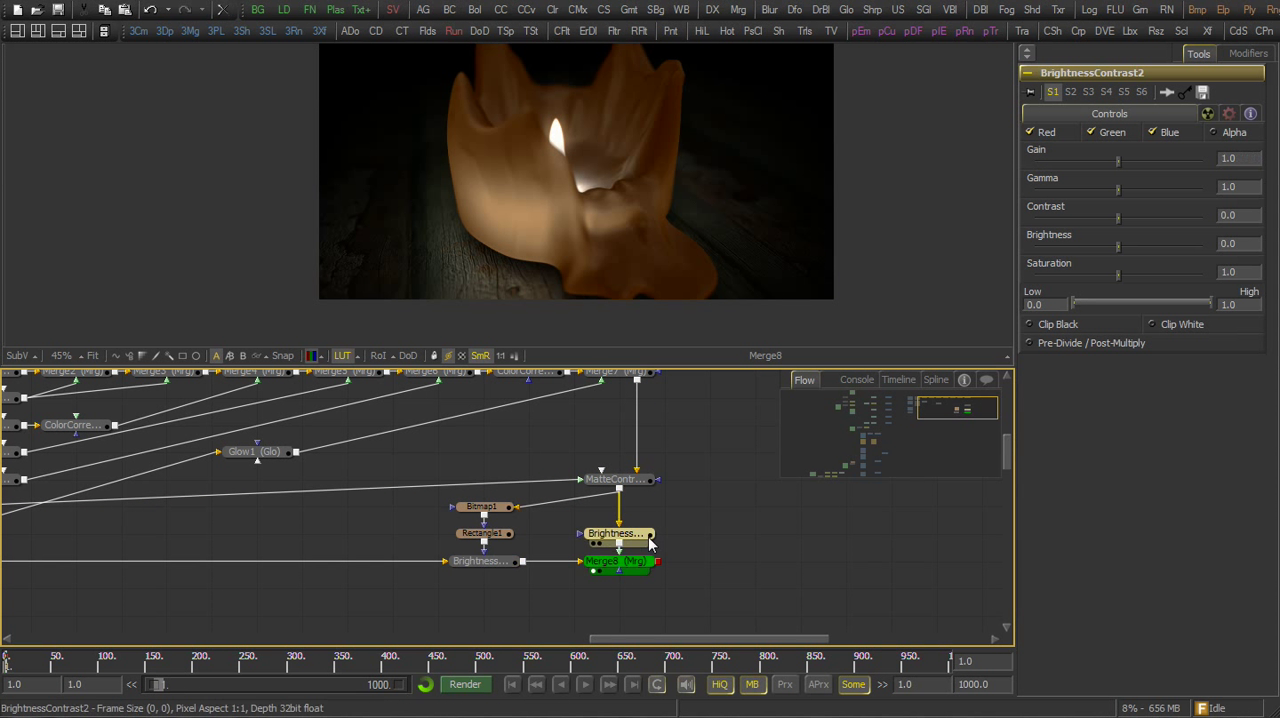
pyautogui.moveTo(1117, 148); pyautogui.dragTo(617, 540)
# Draw an open Polygon mask path along the candle's lower edge, from its side to the tip of the melted wax
pyautogui.click(448, 206)
pyautogui.moveTo(482, 232); pyautogui.dragTo(508, 247)
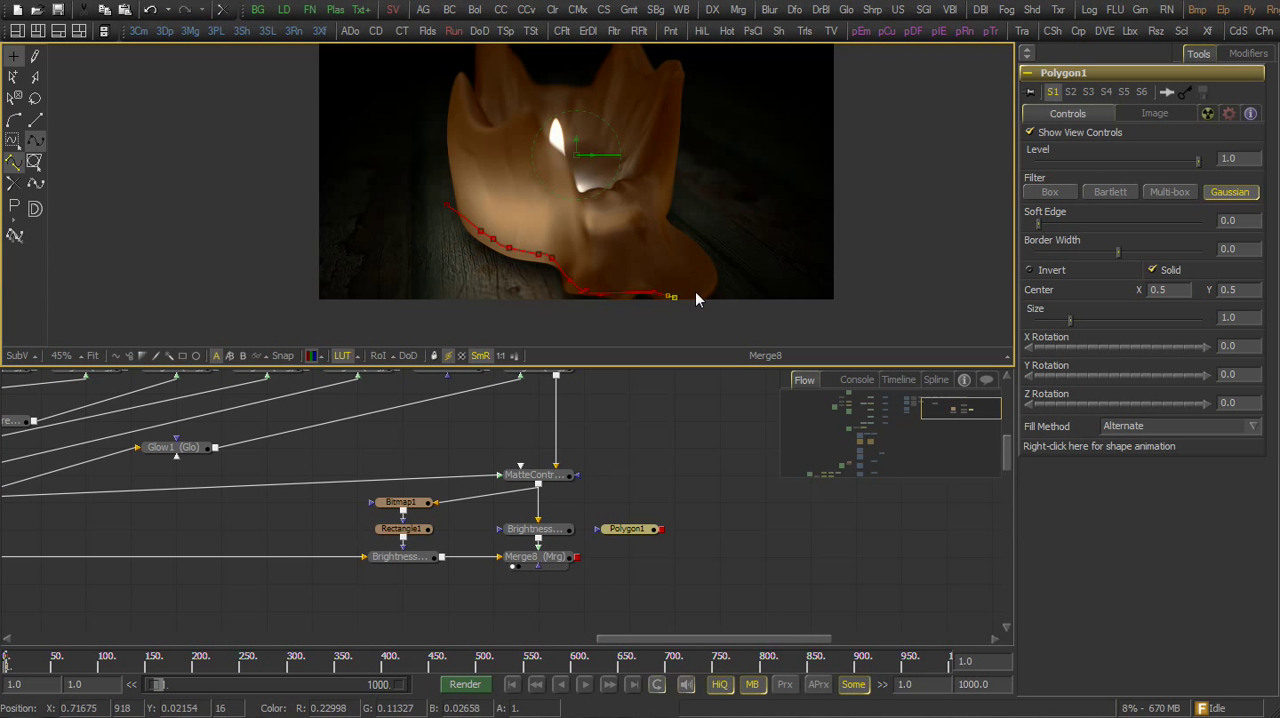
pyautogui.click(718, 276)
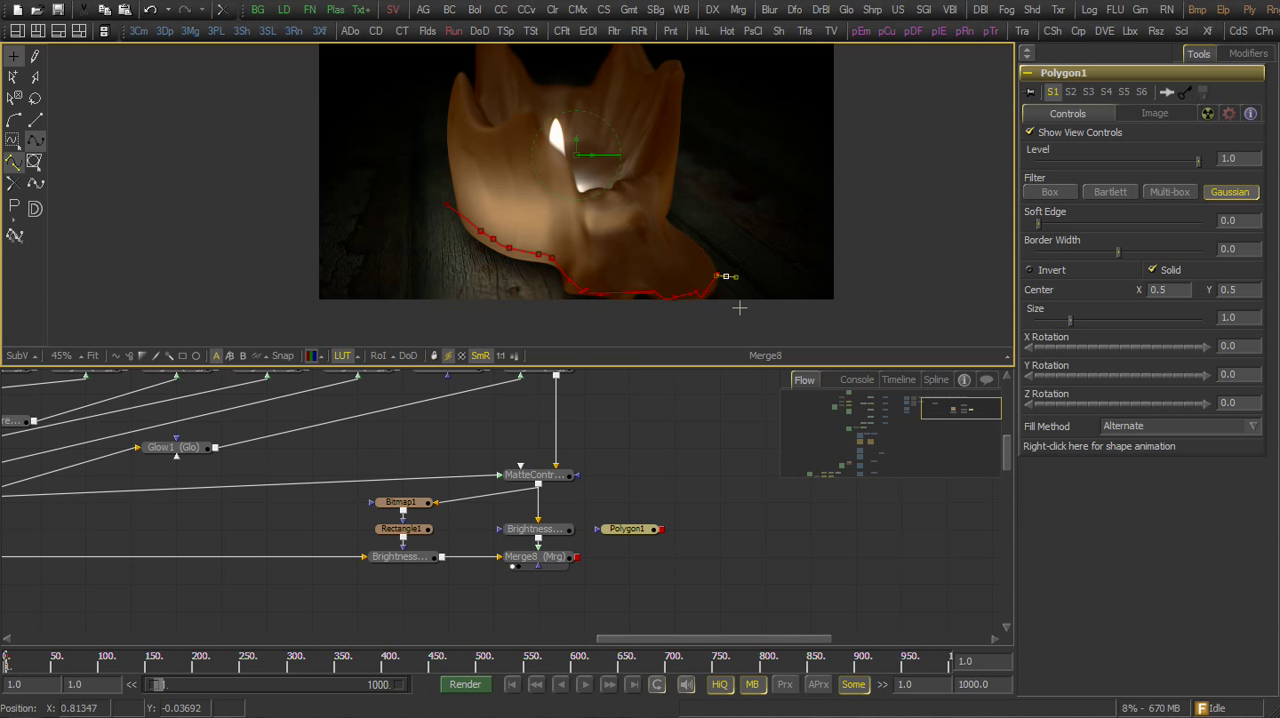
# View Polygon1, disable Solid, and set its border width to about 0.029 and soft edge to about 0.023
pyautogui.click(637, 531)
pyautogui.press('1')
pyautogui.click(1153, 269)
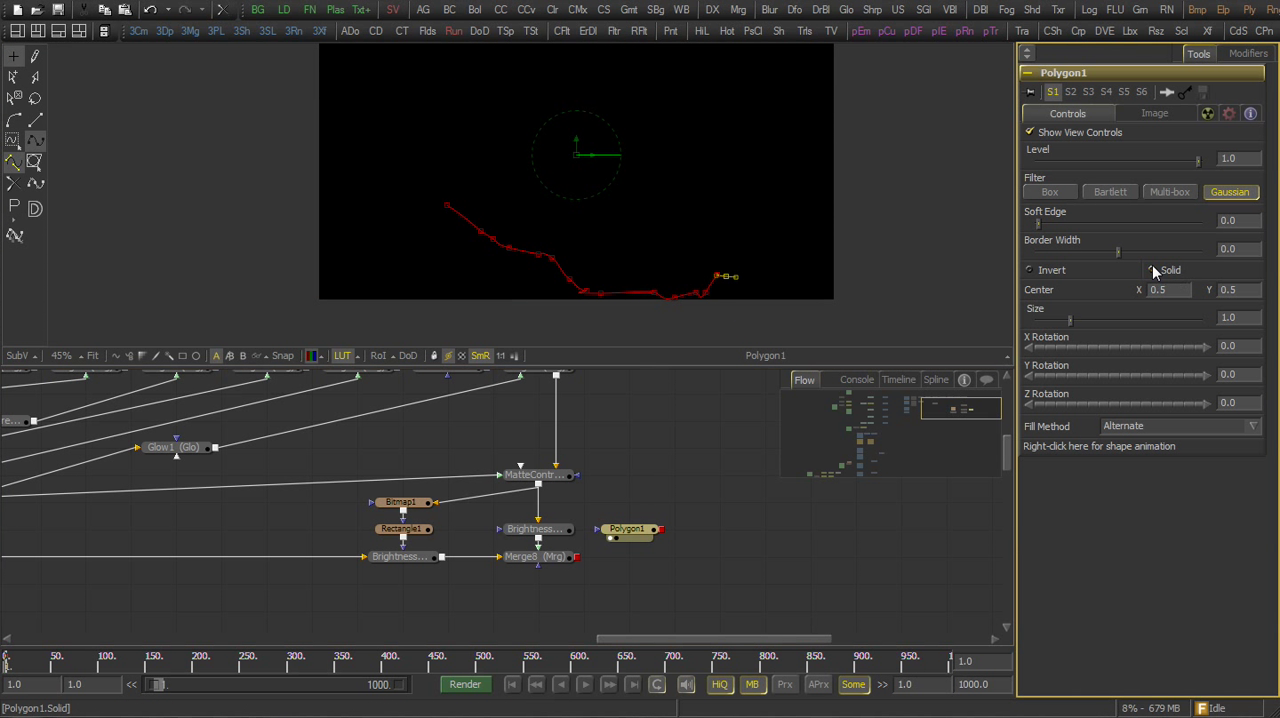
pyautogui.moveTo(1118, 254); pyautogui.dragTo(1122, 255)
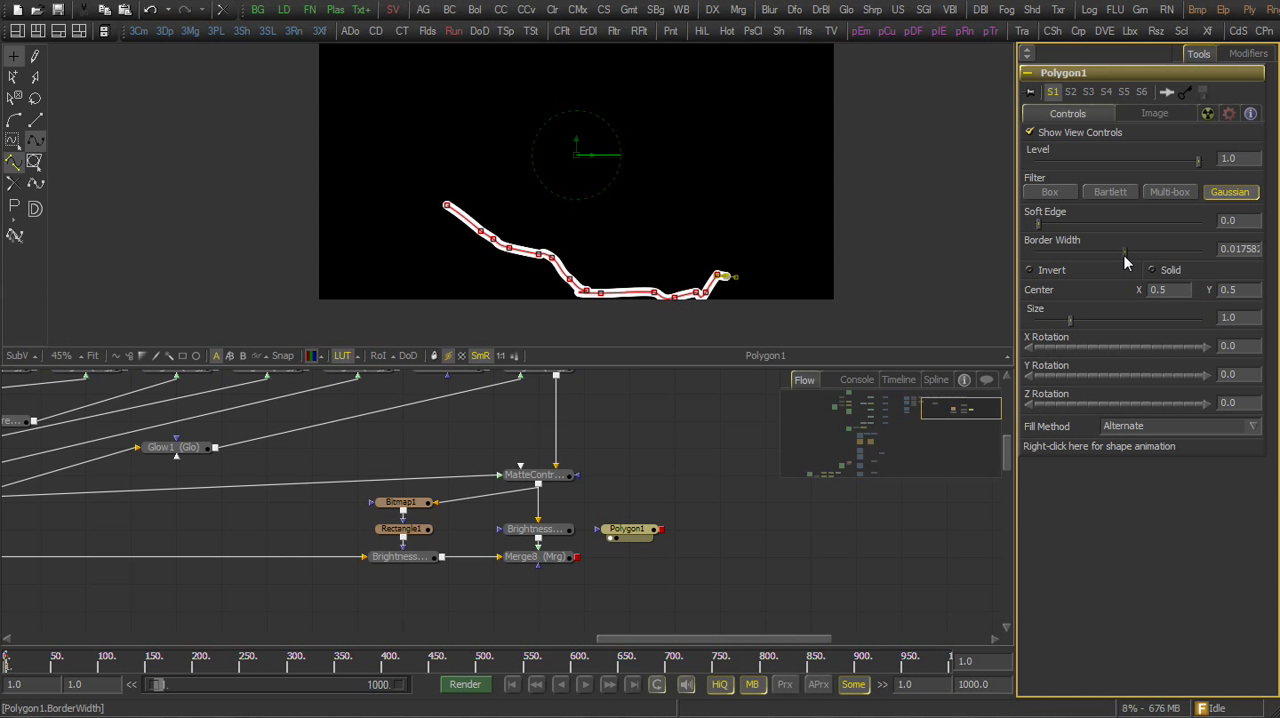
pyautogui.moveTo(1045, 226); pyautogui.dragTo(1055, 223)
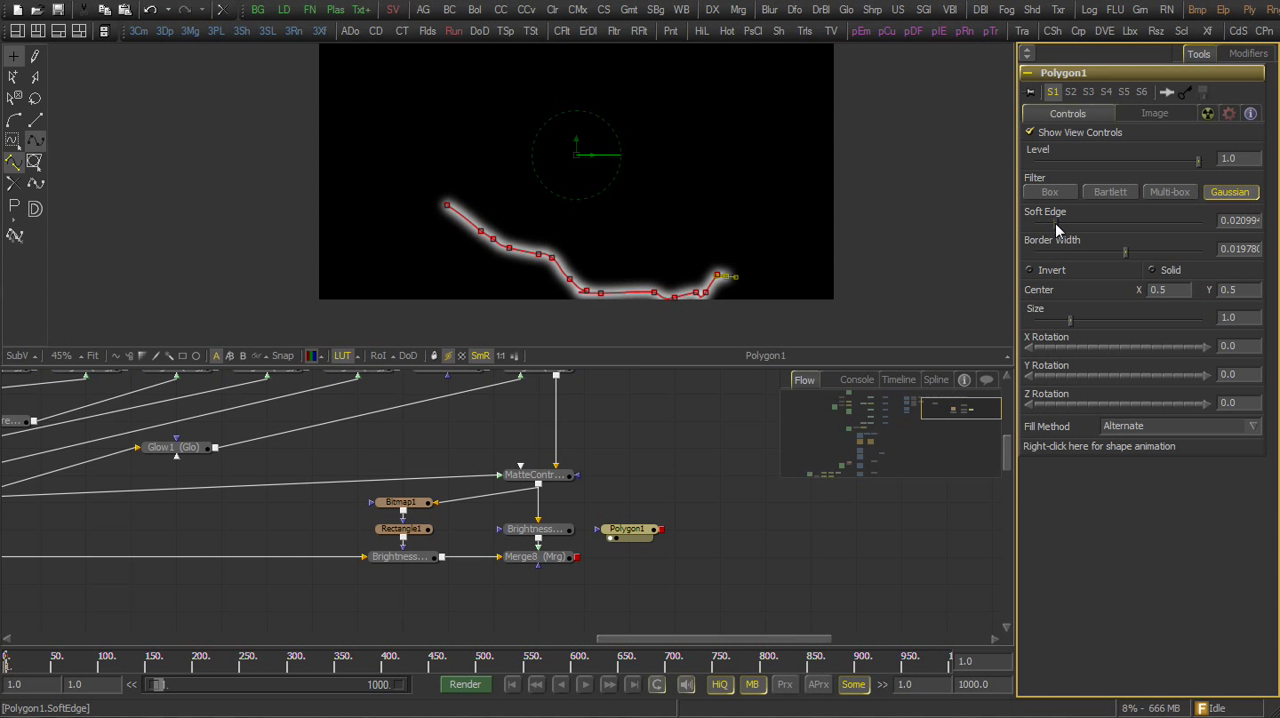
pyautogui.moveTo(1126, 252); pyautogui.dragTo(1132, 253)
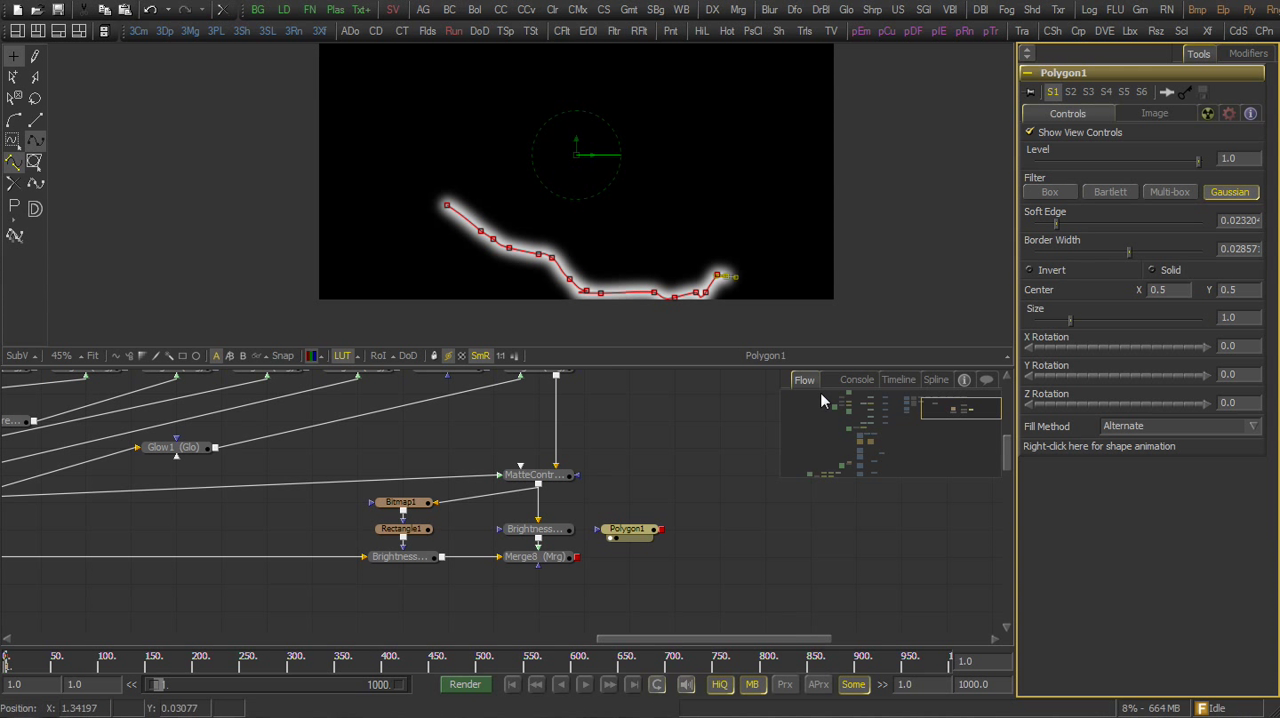
# Connect Polygon1 as the mask of BrightnessContrast2, view that tool and lower its gain to about 0.5
pyautogui.moveTo(662, 529); pyautogui.dragTo(573, 533)
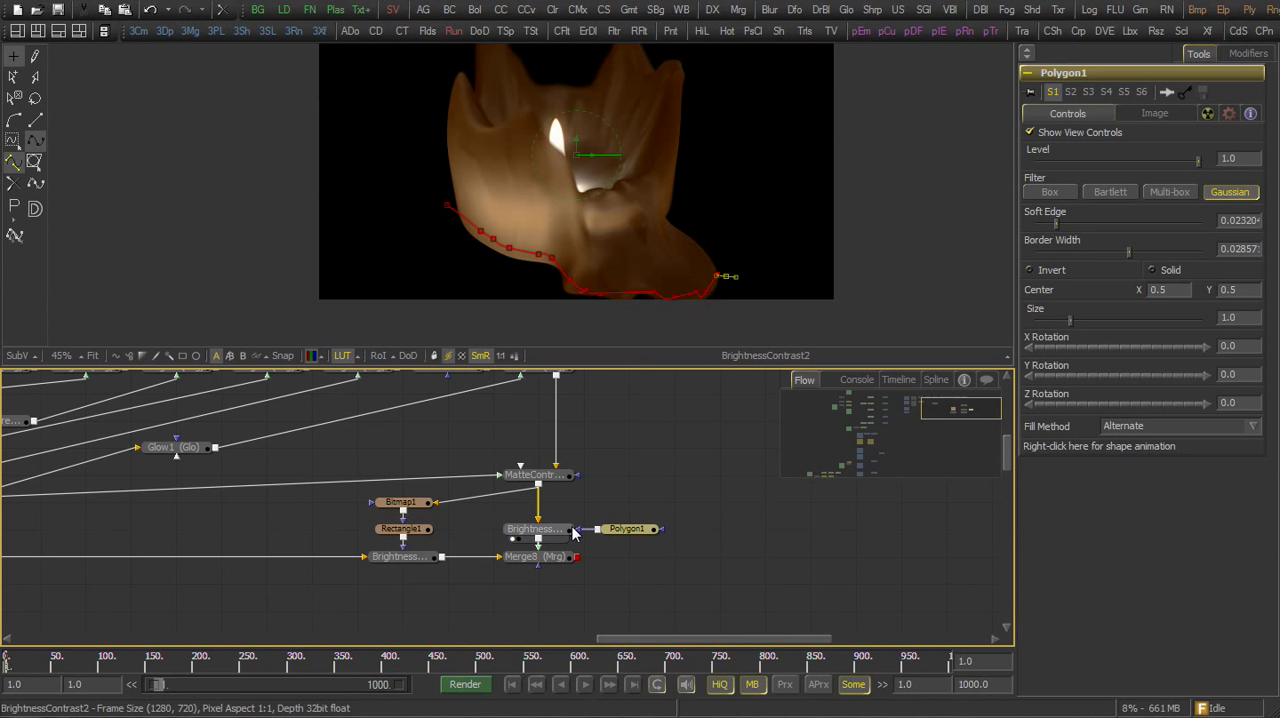
pyautogui.click(565, 533)
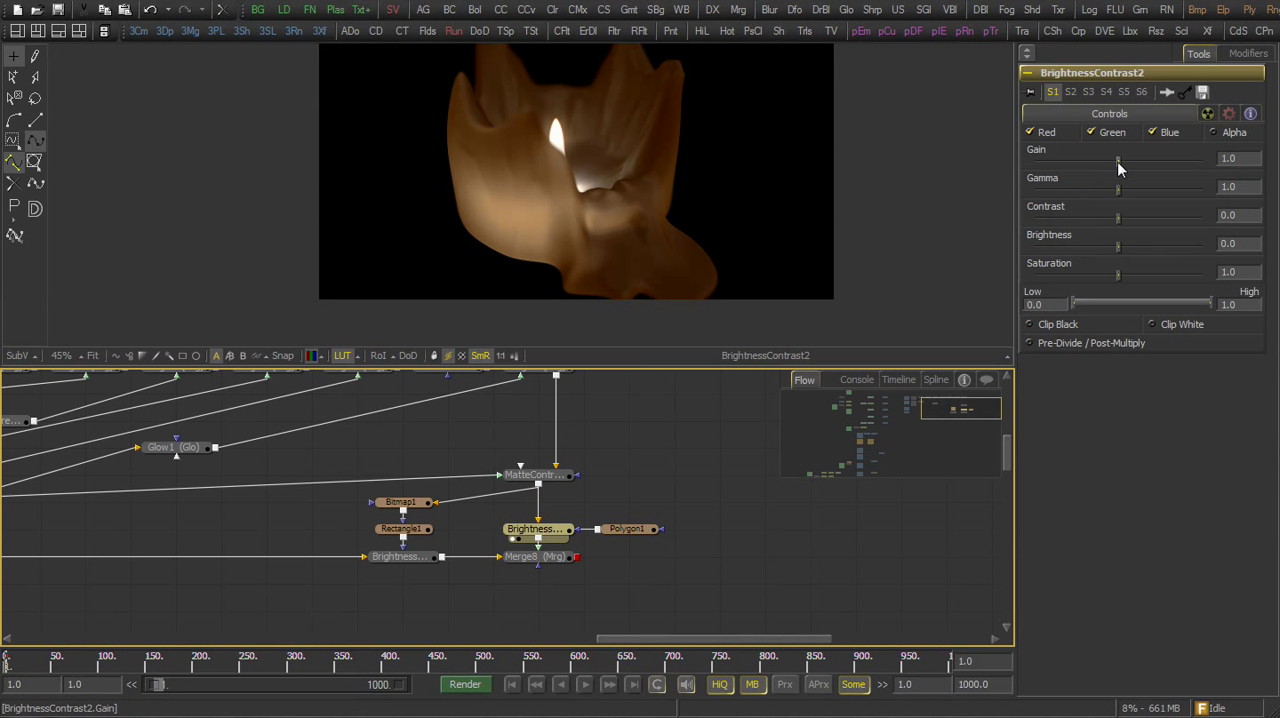
pyautogui.moveTo(1117, 161); pyautogui.dragTo(1087, 177)
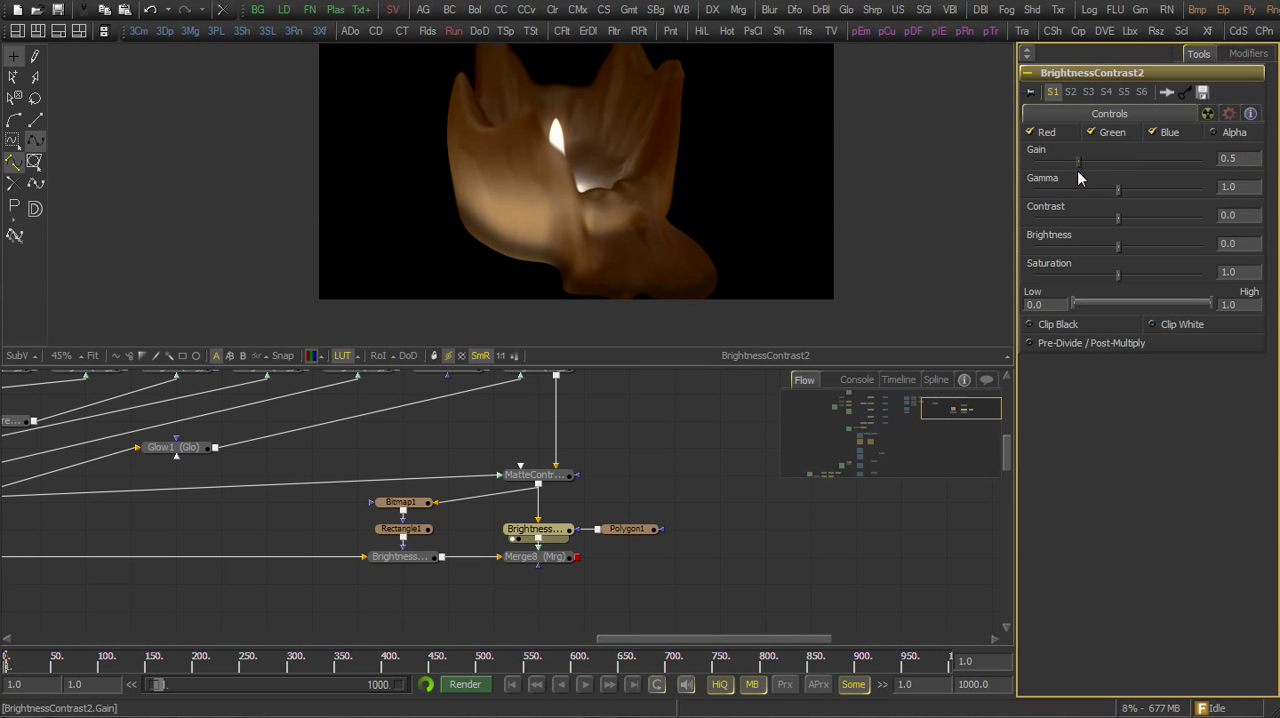
# Select all points of the Polygon1 path, adjust the path near the melted wax's lower corner, and view Merge8
pyautogui.click(631, 532)
pyautogui.moveTo(369, 147); pyautogui.dragTo(727, 313)
pyautogui.hotkey('ctrl', 'z')
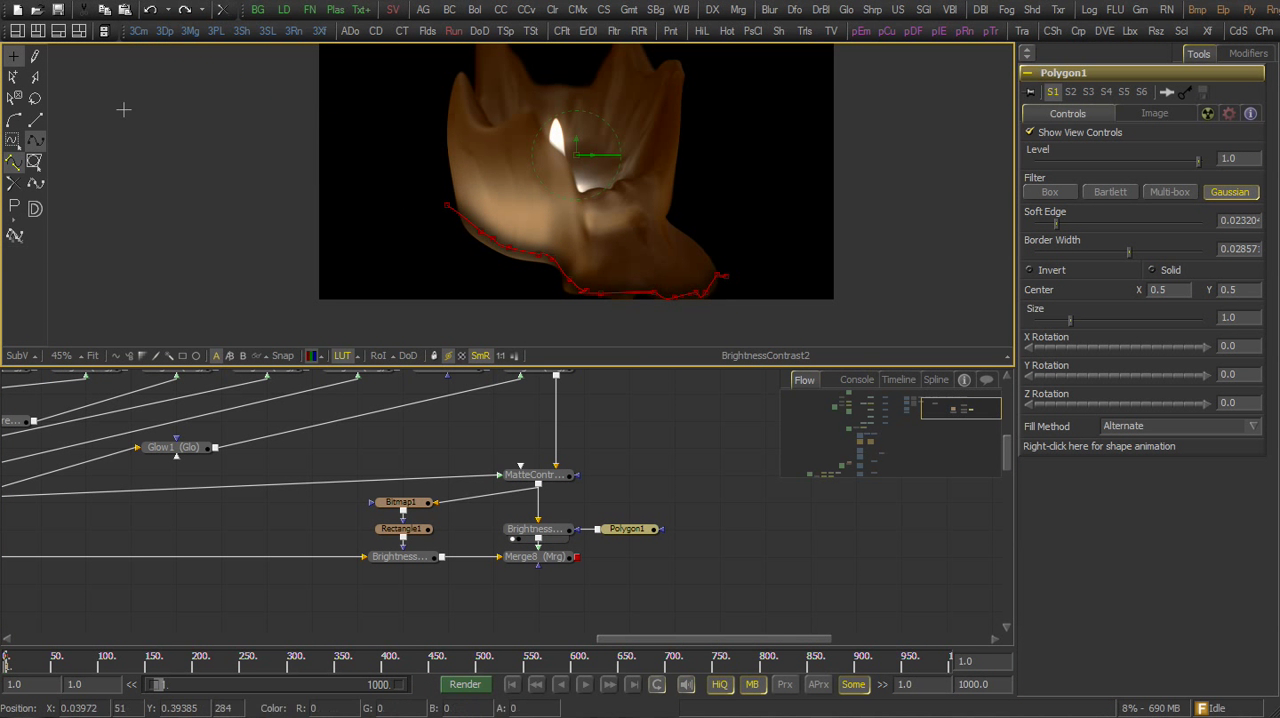
pyautogui.moveTo(403, 174); pyautogui.dragTo(797, 345)
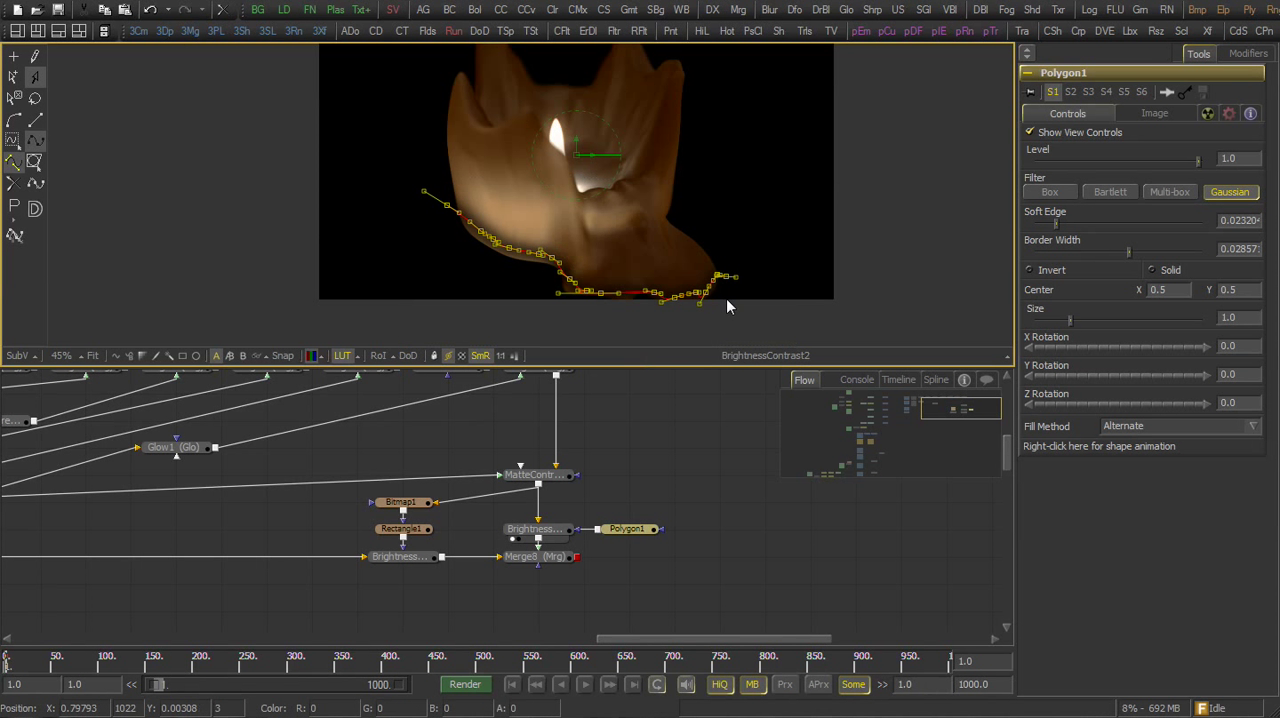
pyautogui.moveTo(707, 298)
pyautogui.mouseDown()
pyautogui.moveTo(716, 333)
pyautogui.moveTo(705, 304)
pyautogui.mouseUp()
pyautogui.click(665, 416)
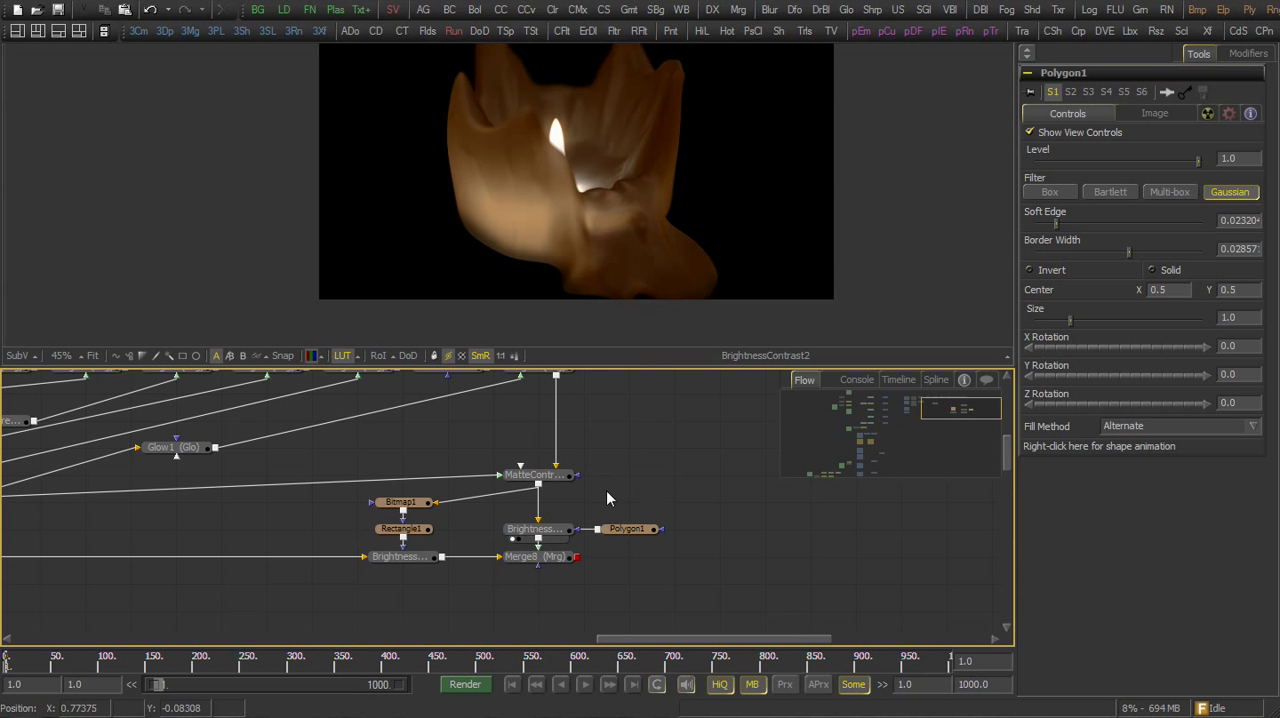
pyautogui.press('1')
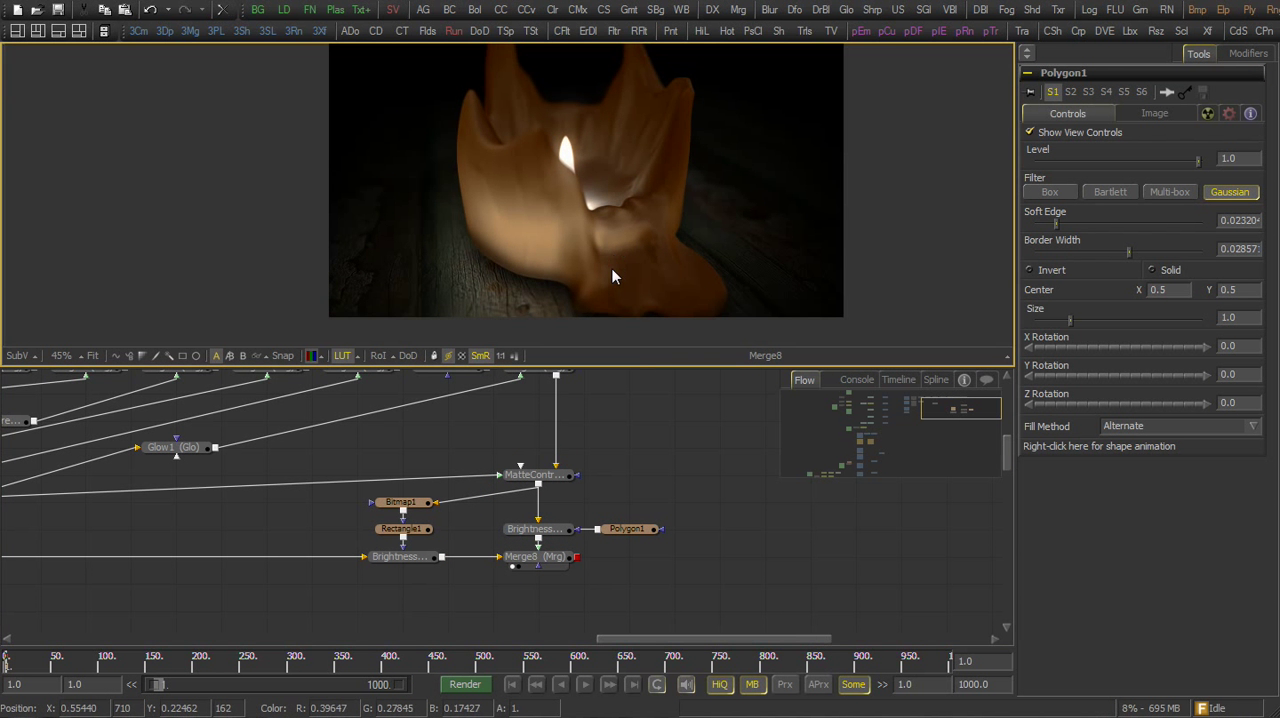
# Add the prepared finishing chain from Glow1_1 through Grain1 beside Merge8 and connect Merge8's output to Glow1_1's input
pyautogui.scroll(-1, 606, 262)
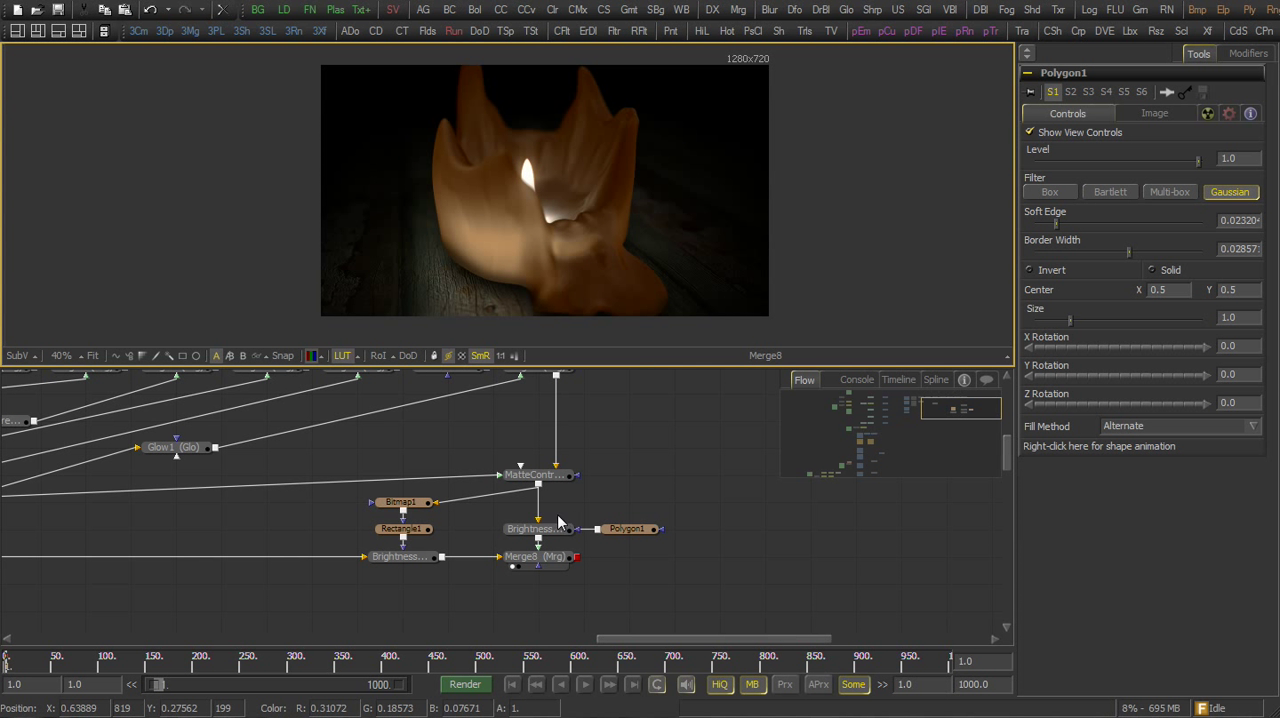
pyautogui.moveTo(586, 369); pyautogui.dragTo(586, 459)
pyautogui.scroll(1, 670, 343)
pyautogui.moveTo(640, 569); pyautogui.dragTo(477, 581)
pyautogui.moveTo(585, 551); pyautogui.dragTo(608, 595)
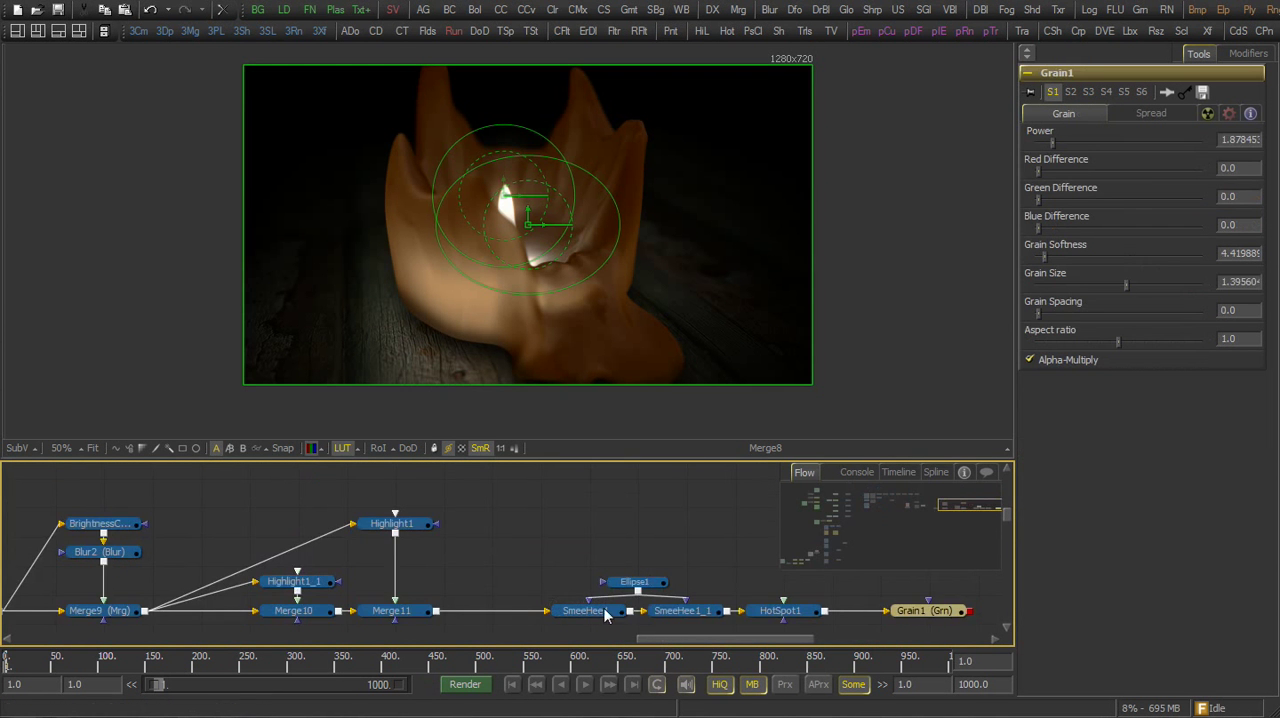
pyautogui.moveTo(605, 614); pyautogui.dragTo(377, 552)
pyautogui.click(374, 547)
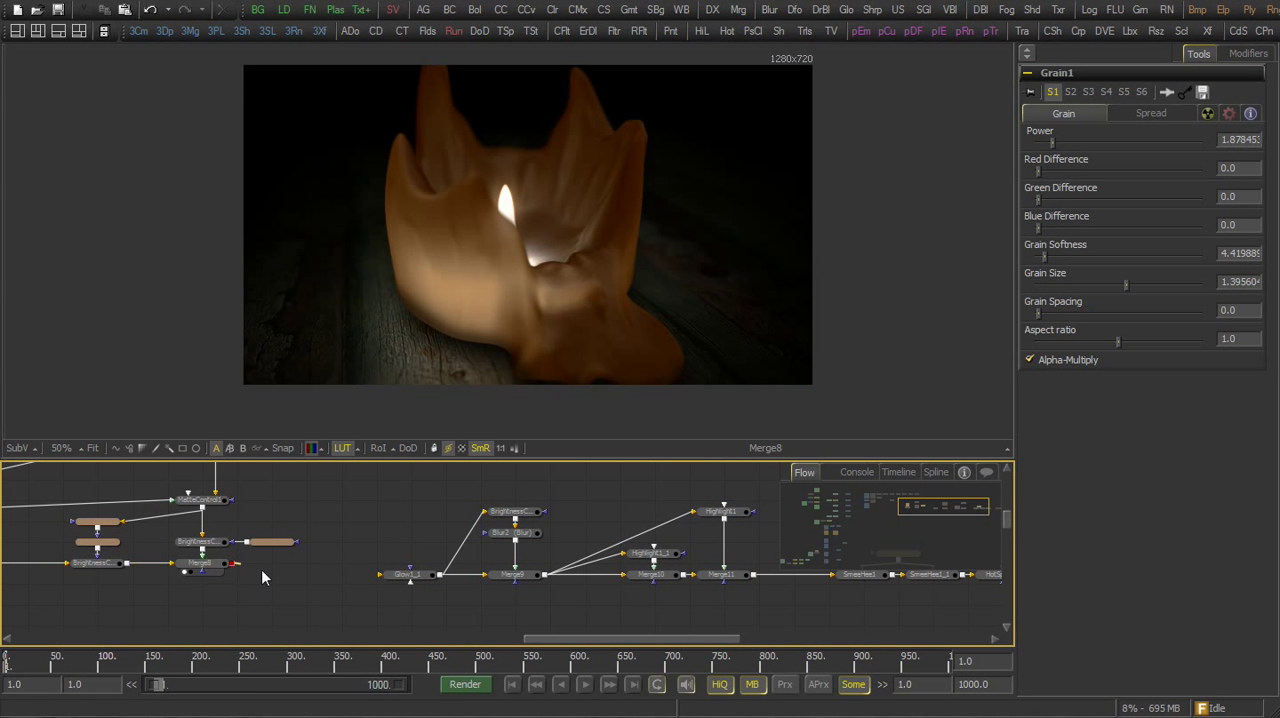
pyautogui.moveTo(261, 570); pyautogui.dragTo(402, 578)
# View Grain1 in an enlarged viewer and examine the finished candle composite up close
pyautogui.moveTo(480, 581); pyautogui.dragTo(348, 569)
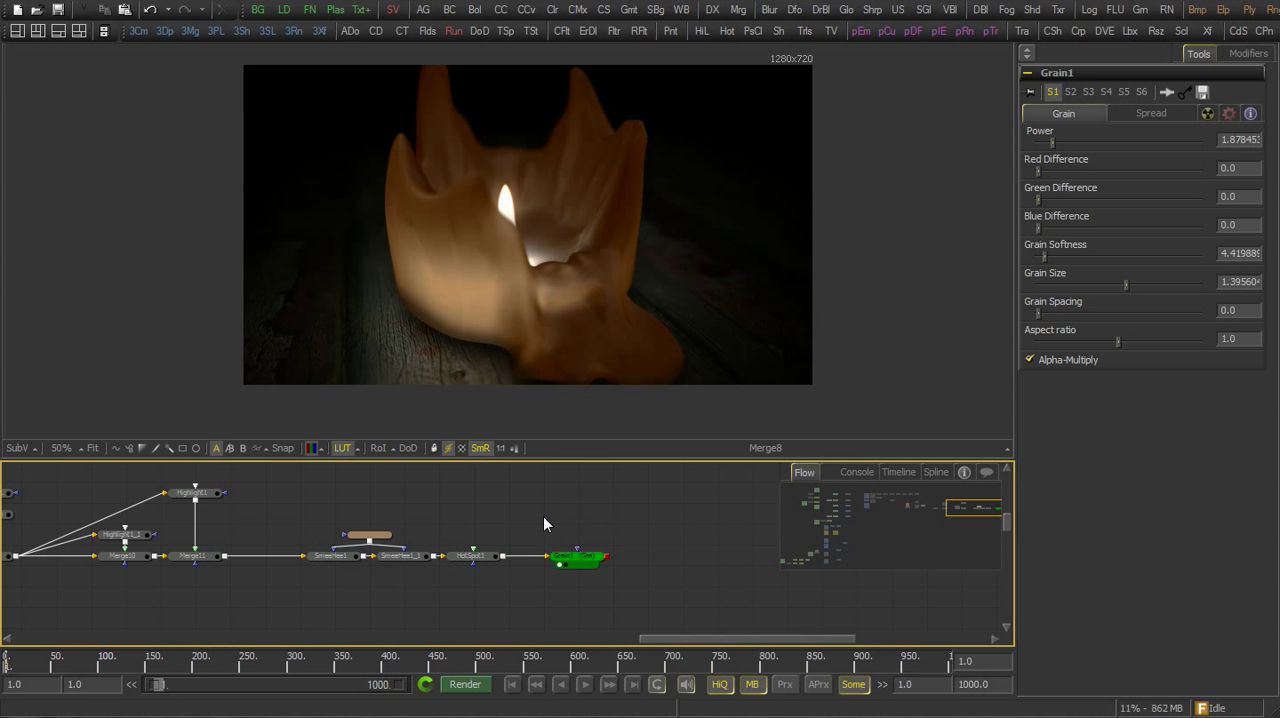
pyautogui.moveTo(592, 308); pyautogui.dragTo(580, 326)
pyautogui.scroll(1, 580, 326)
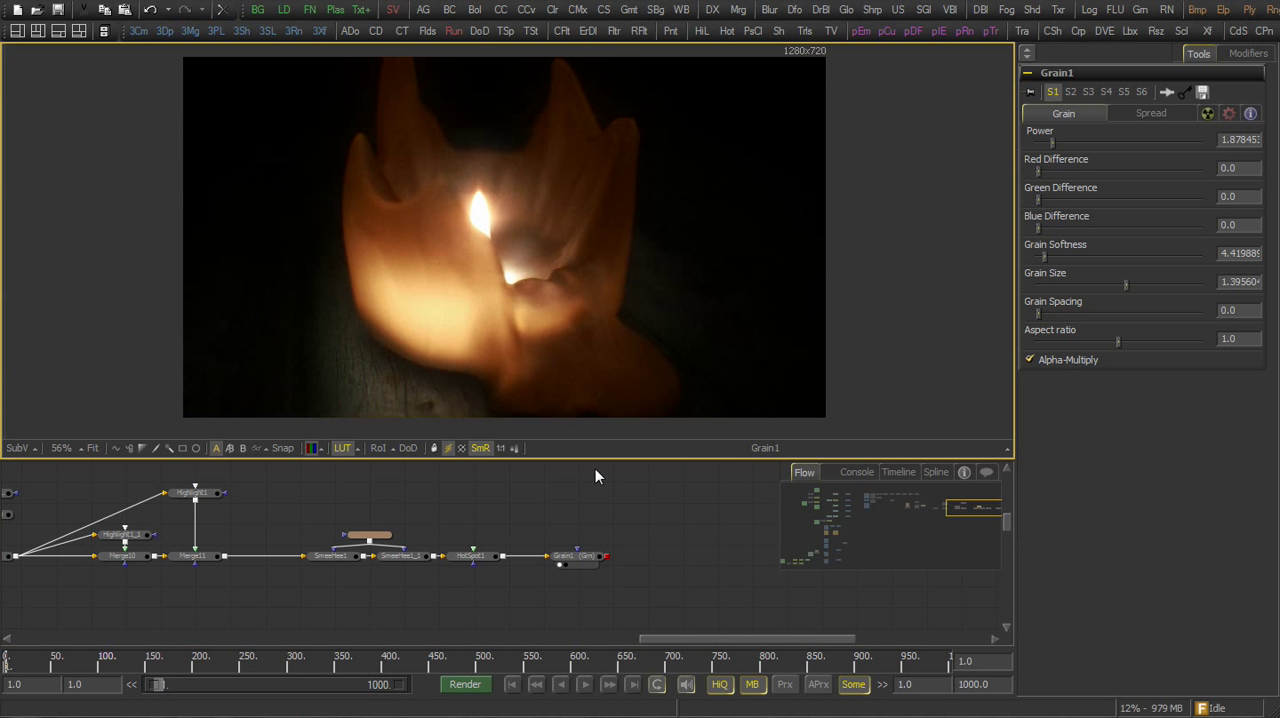
pyautogui.moveTo(595, 459); pyautogui.dragTo(594, 600)
pyautogui.scroll(3, 654, 390)
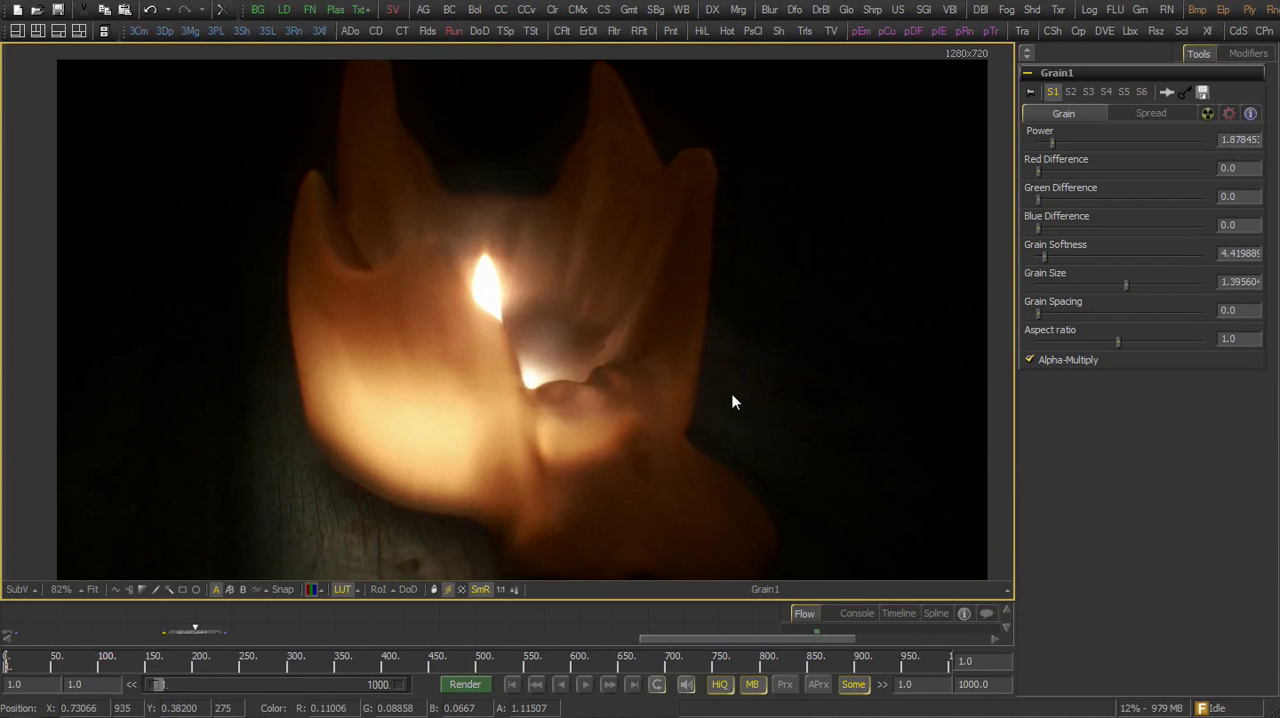
pyautogui.moveTo(732, 395); pyautogui.dragTo(724, 381)
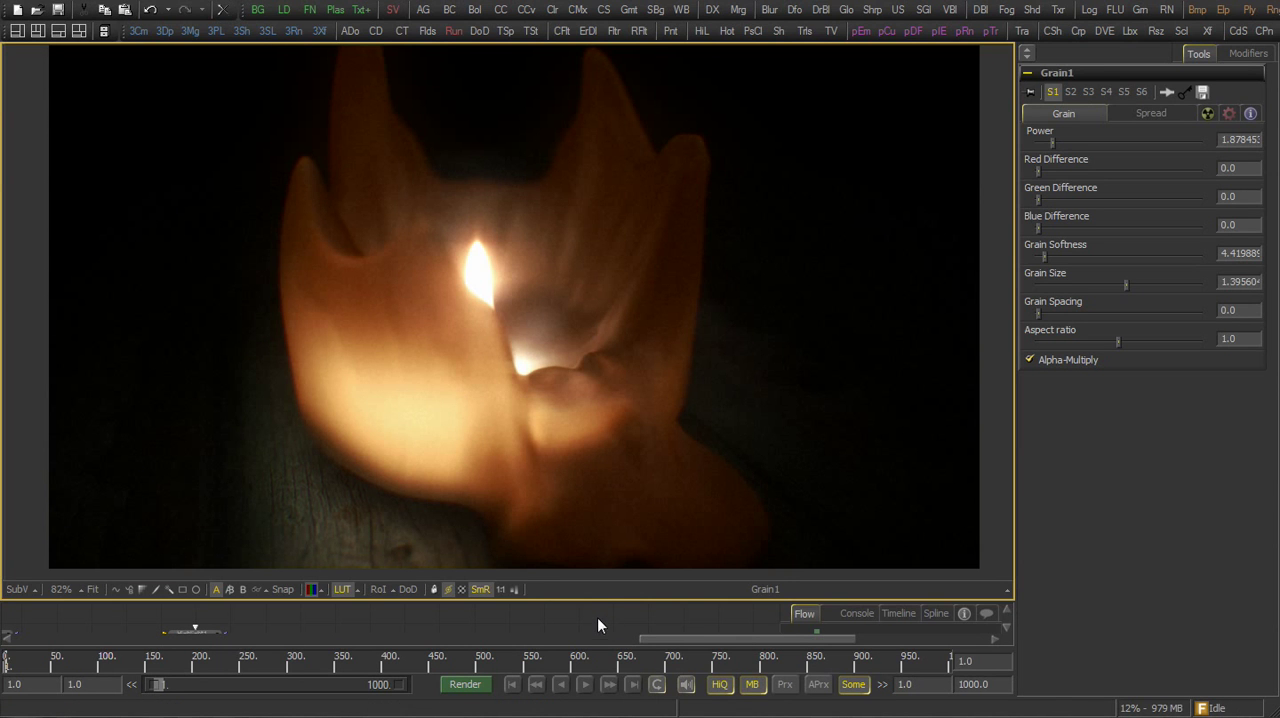